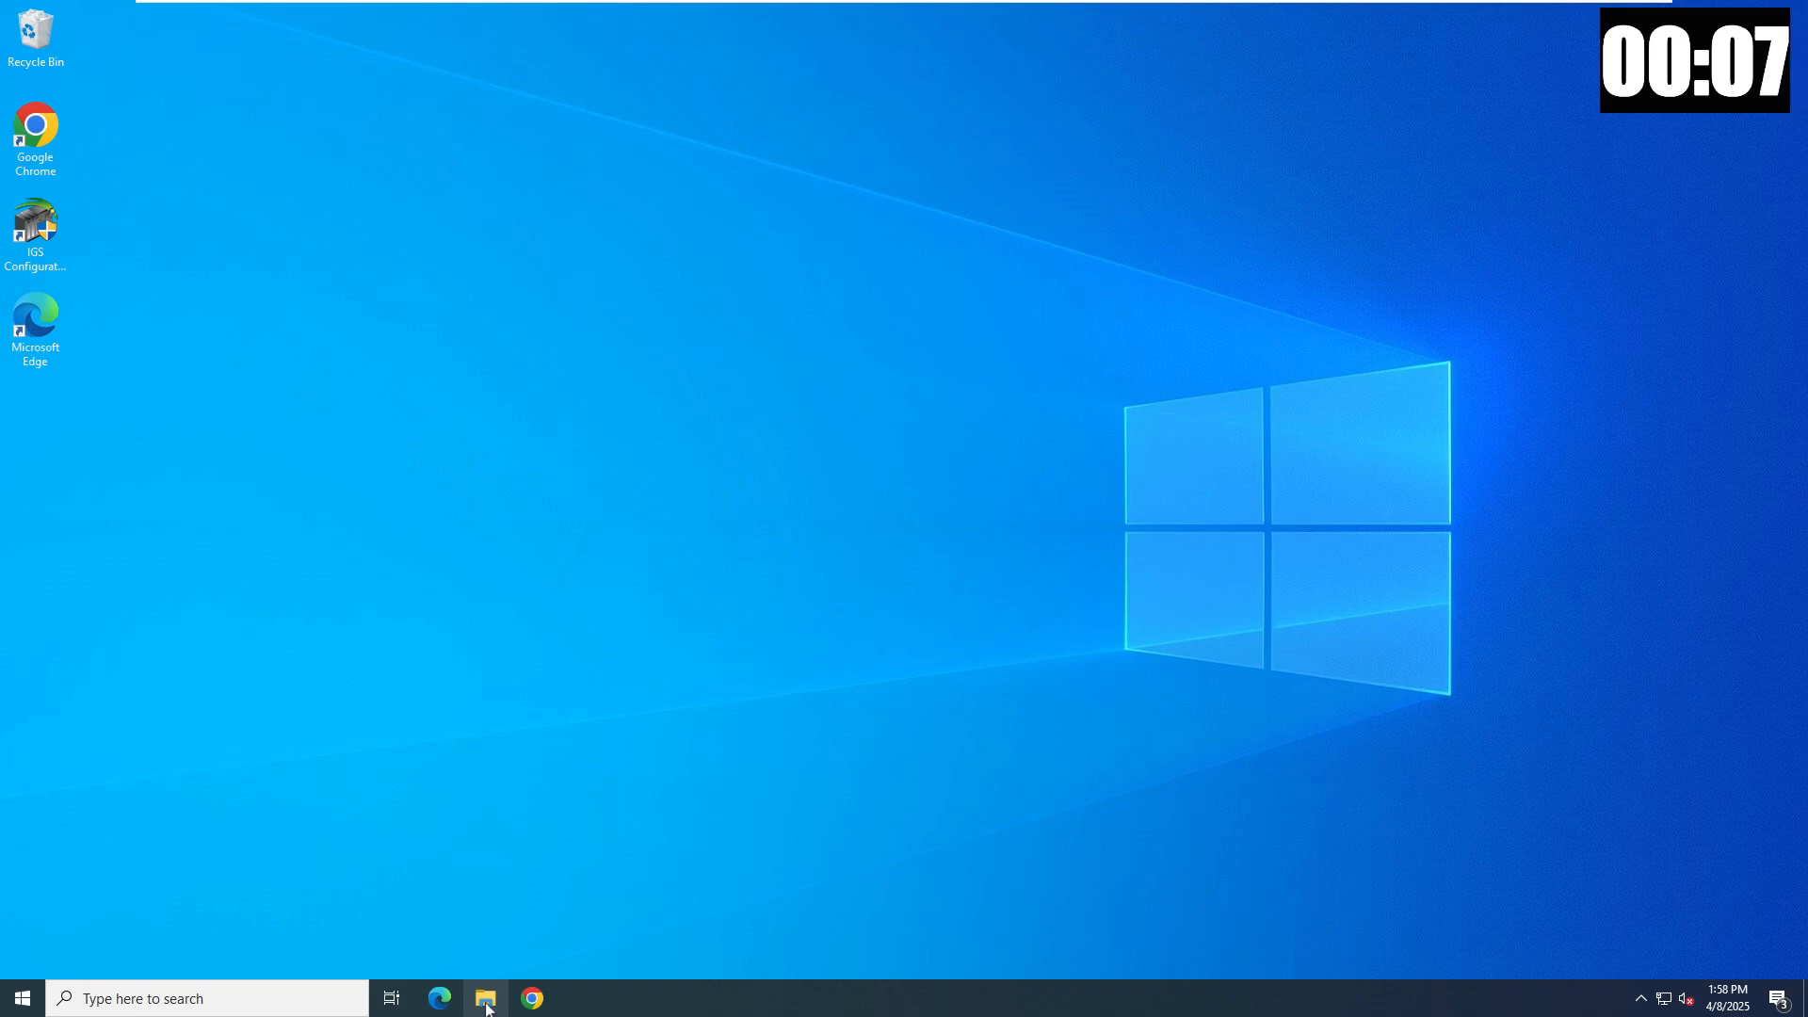
- Mount the GE_Historian_v2024_English disc image and run InstallLauncher with administrator permission
click(486, 1000)
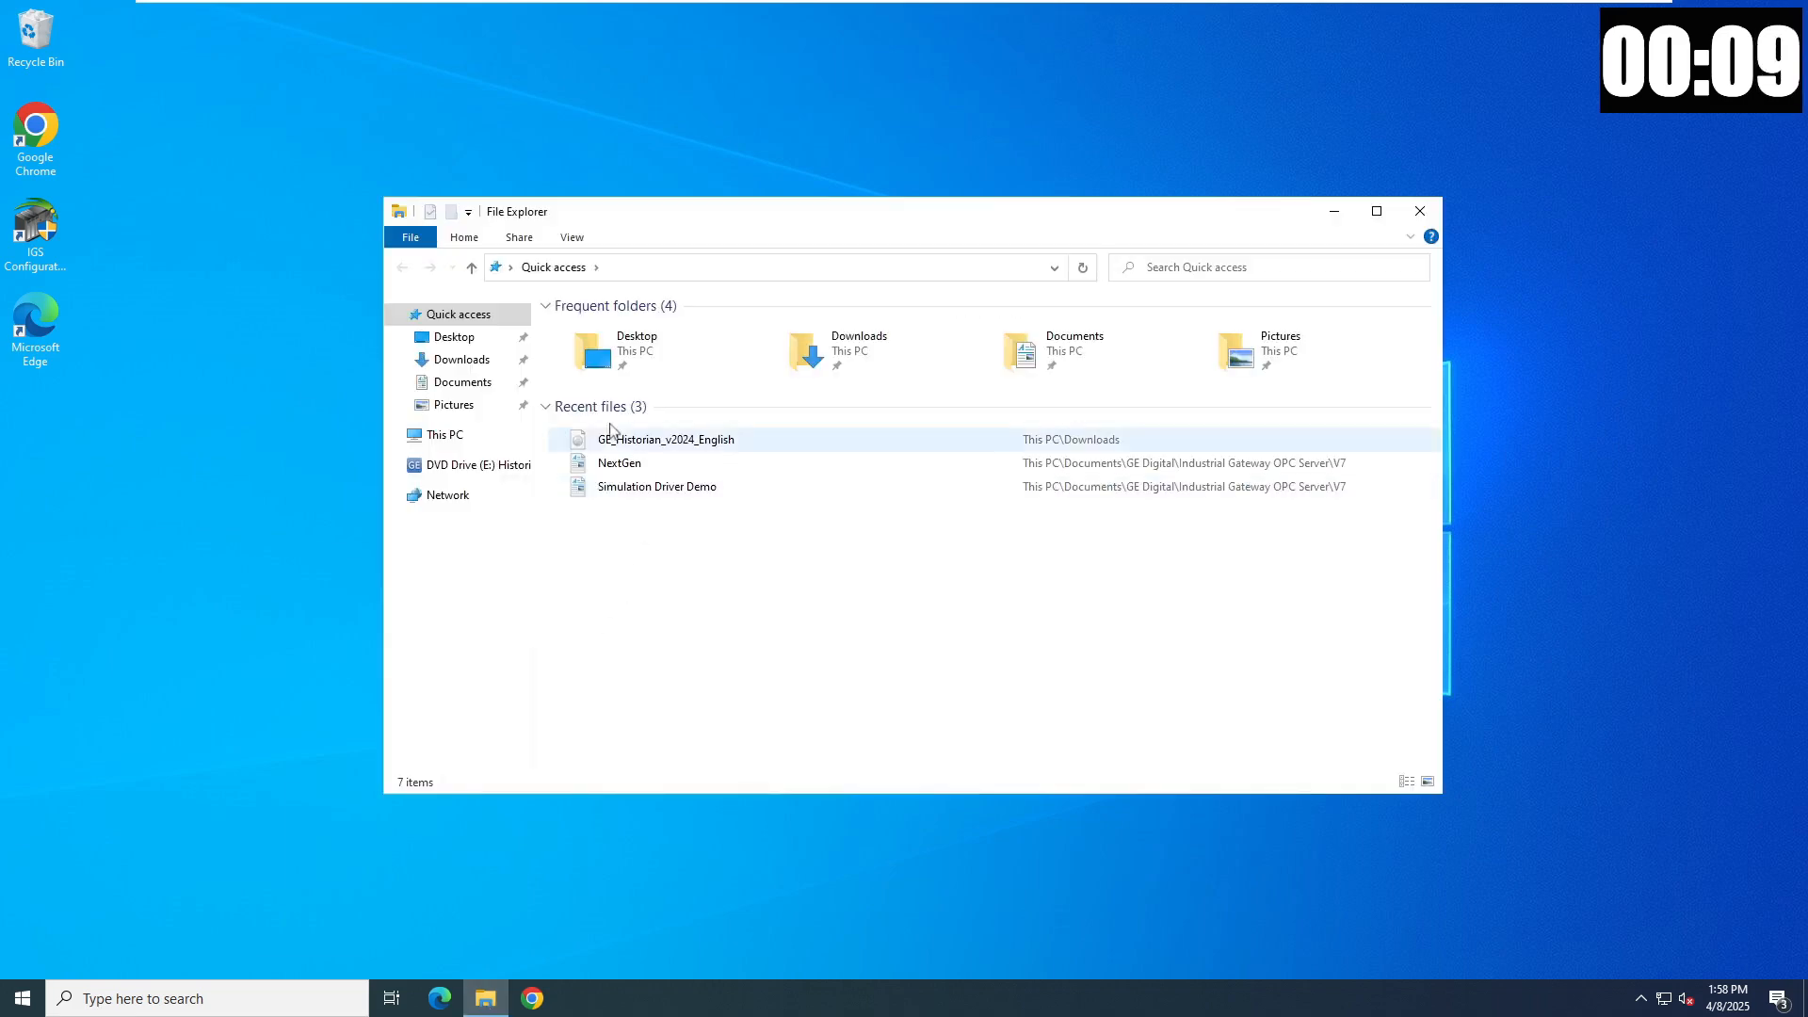
click(635, 439)
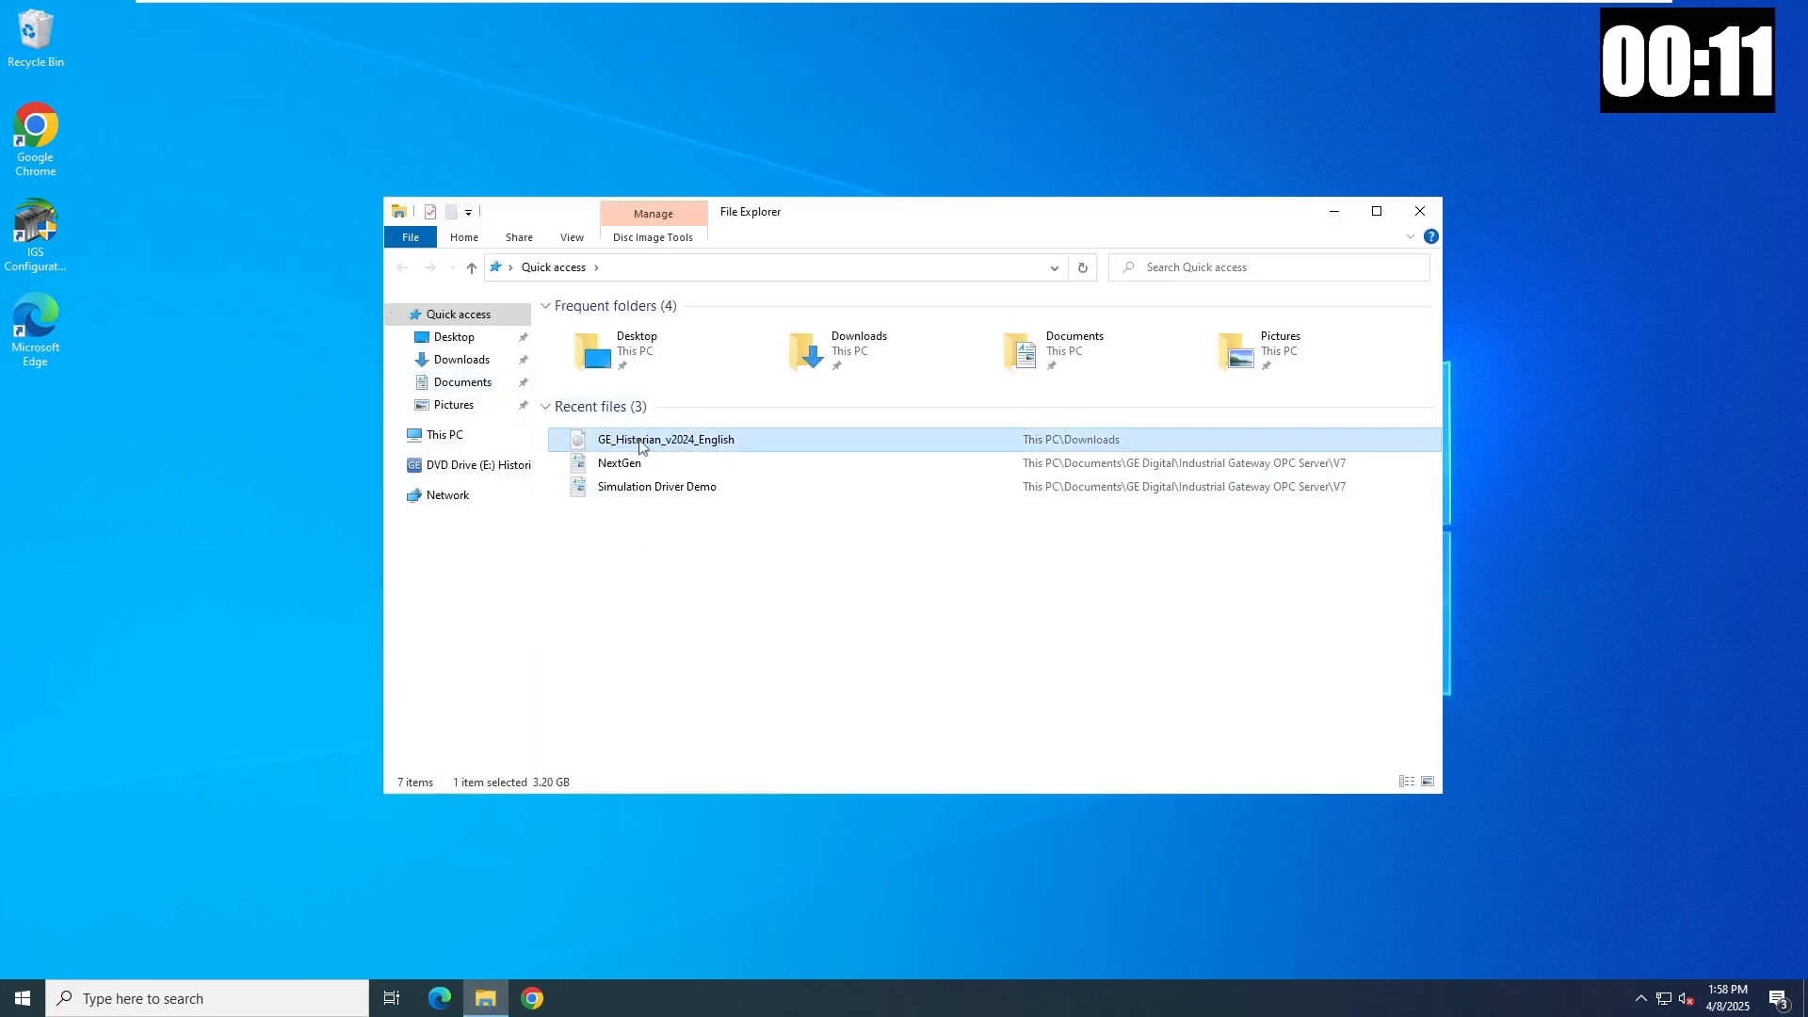
right_click(640, 440)
click(683, 454)
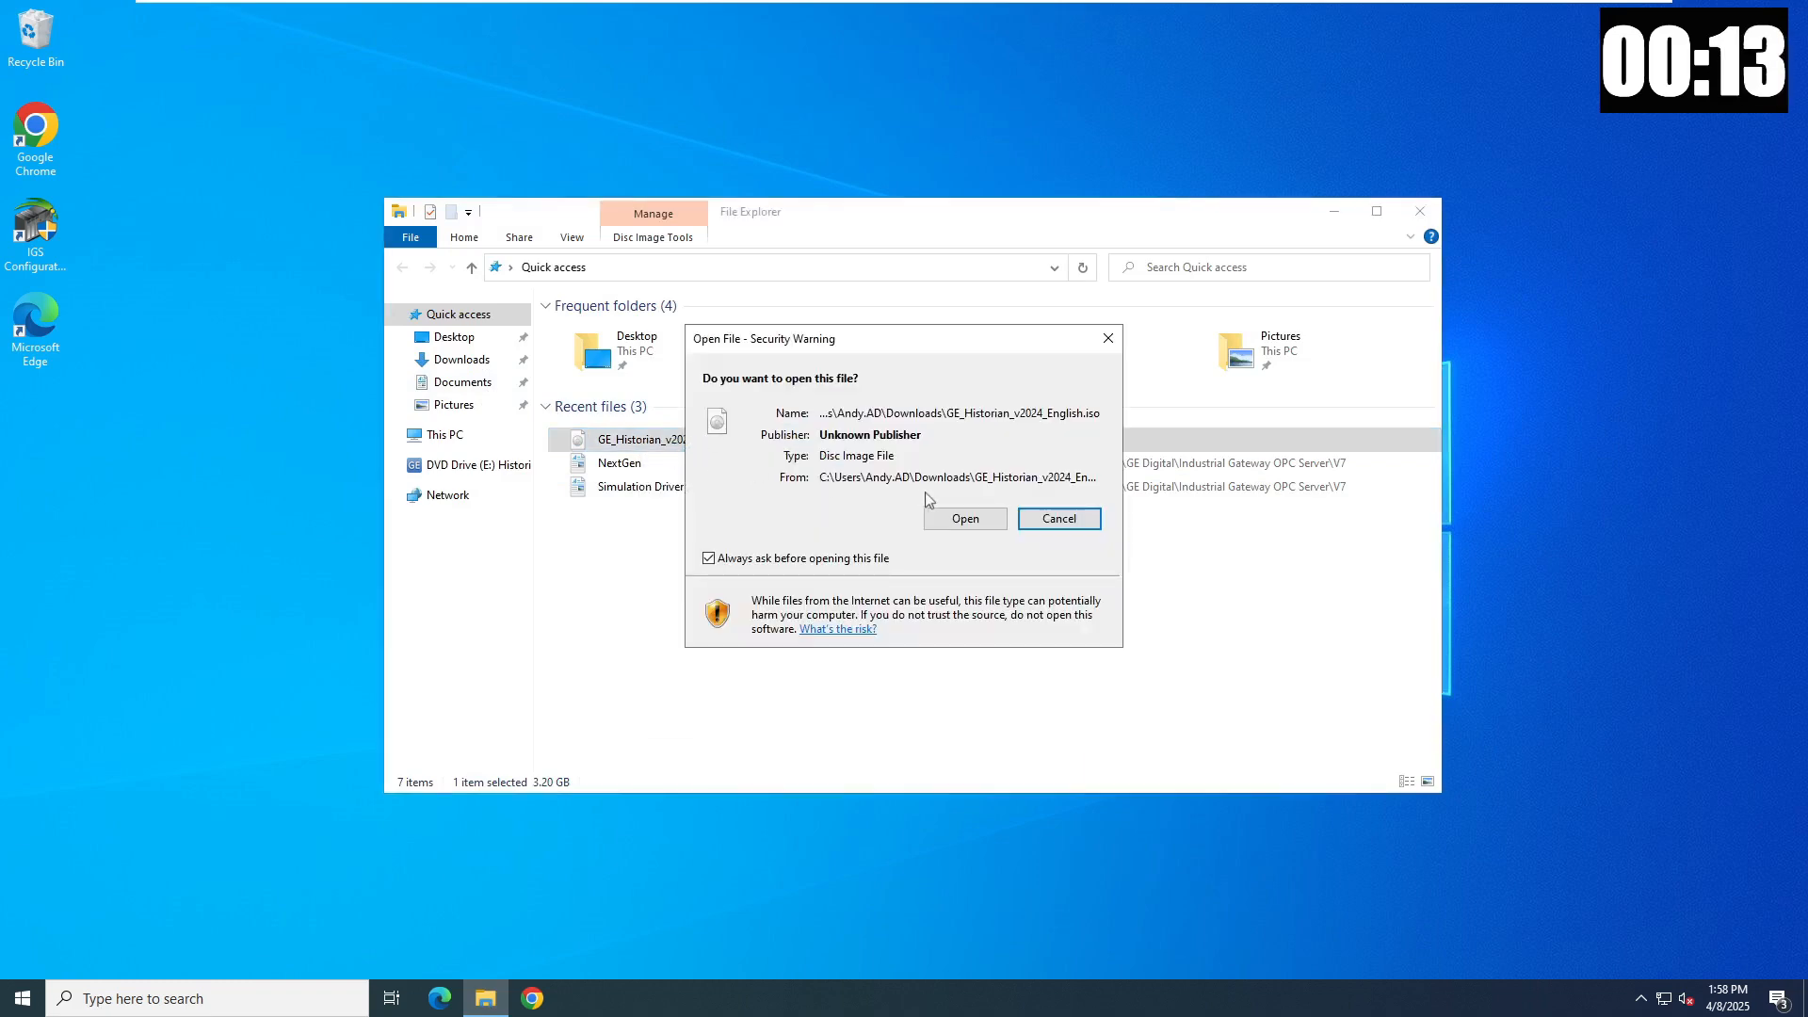
click(960, 524)
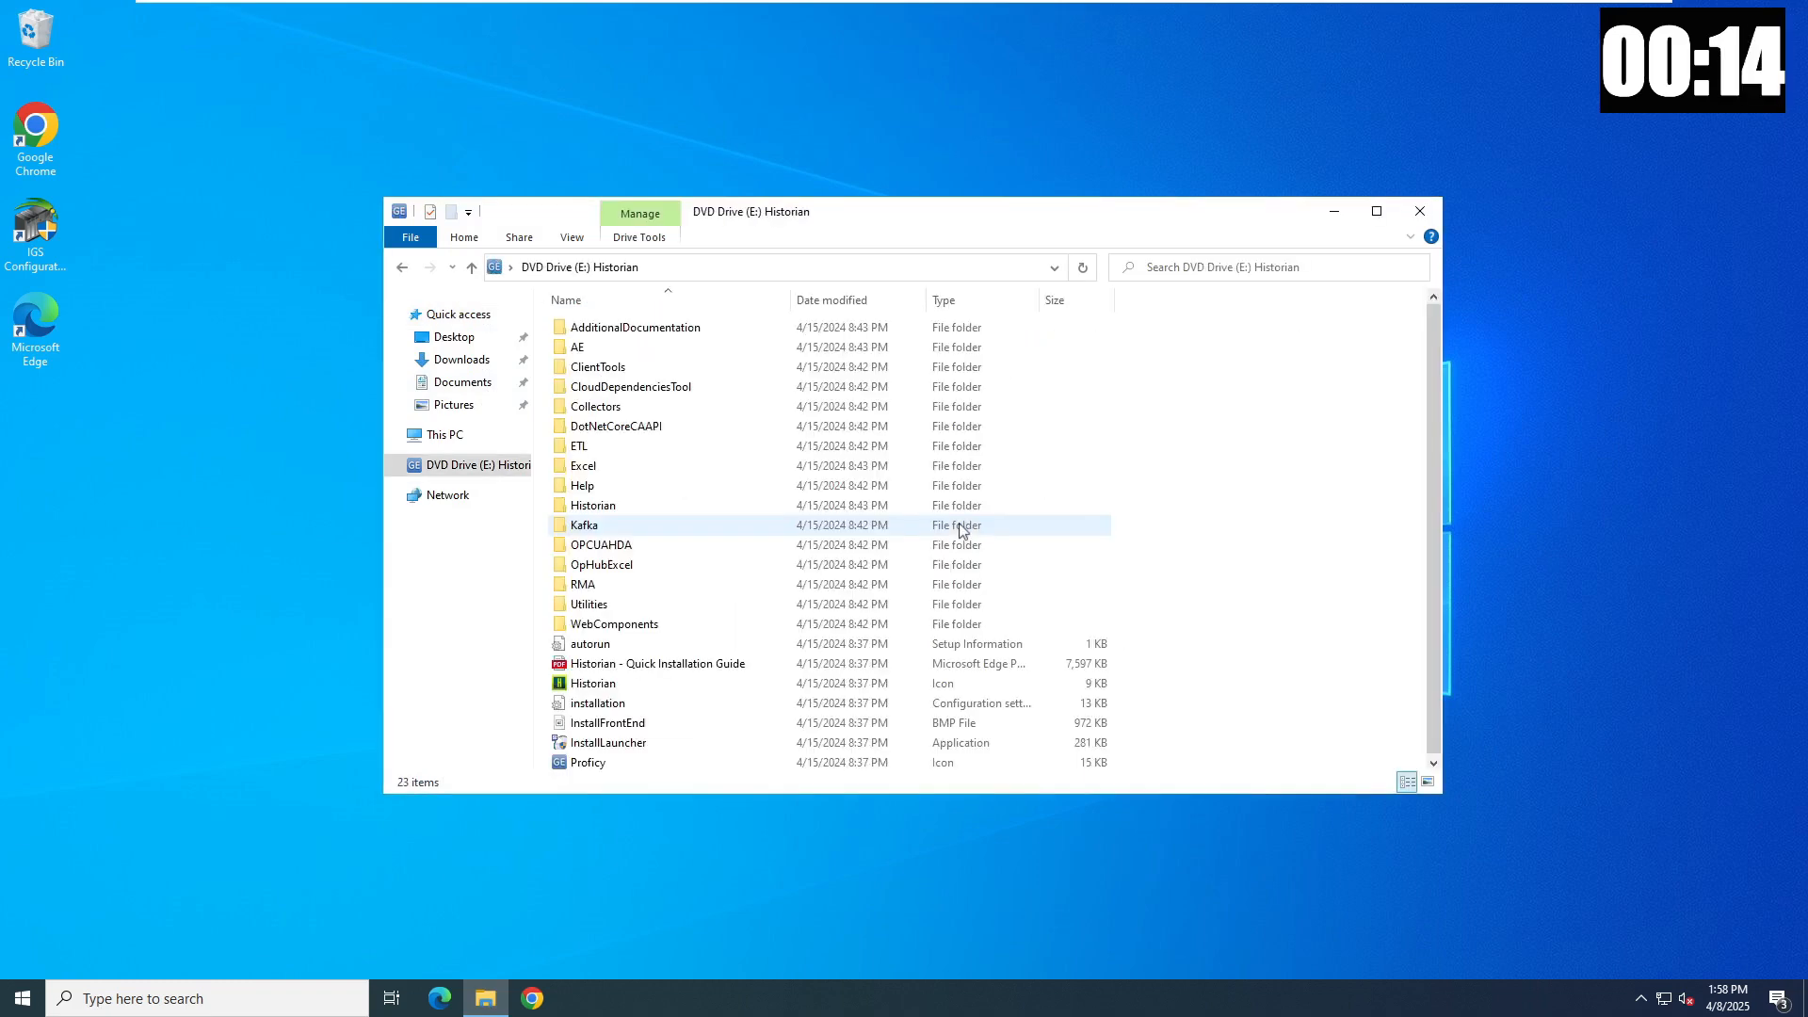
double_click(626, 744)
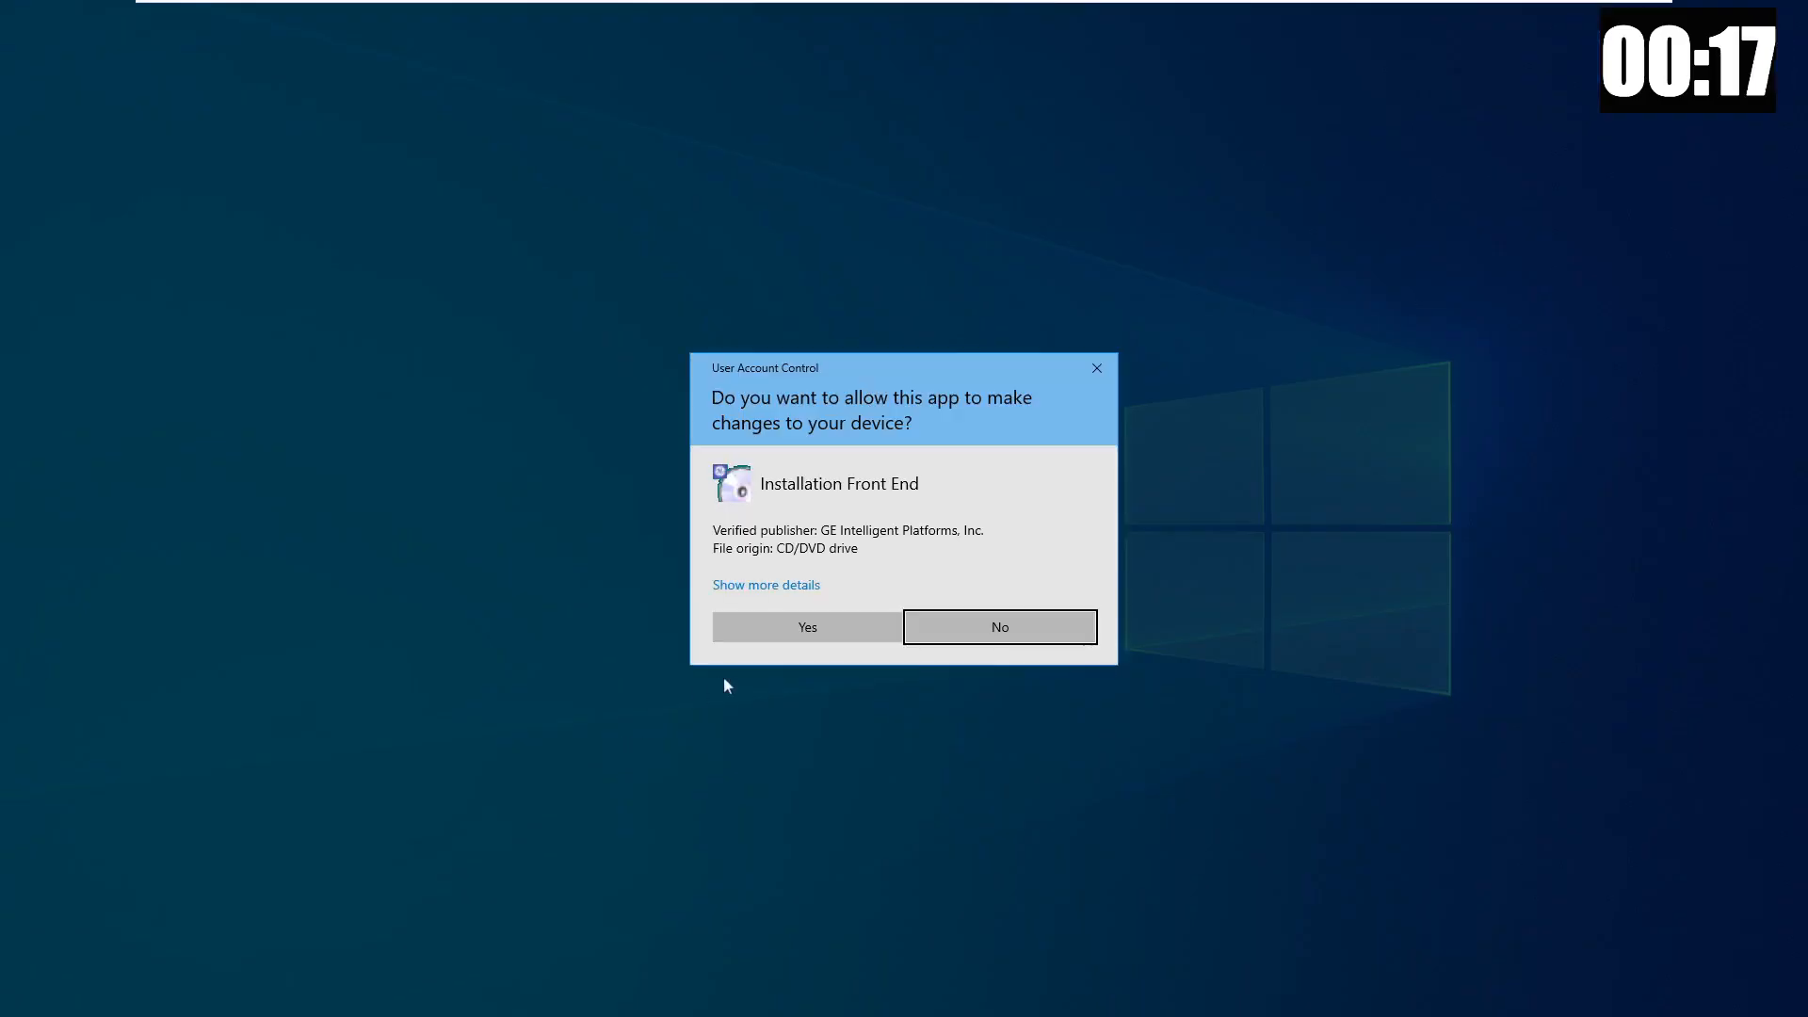
click(793, 629)
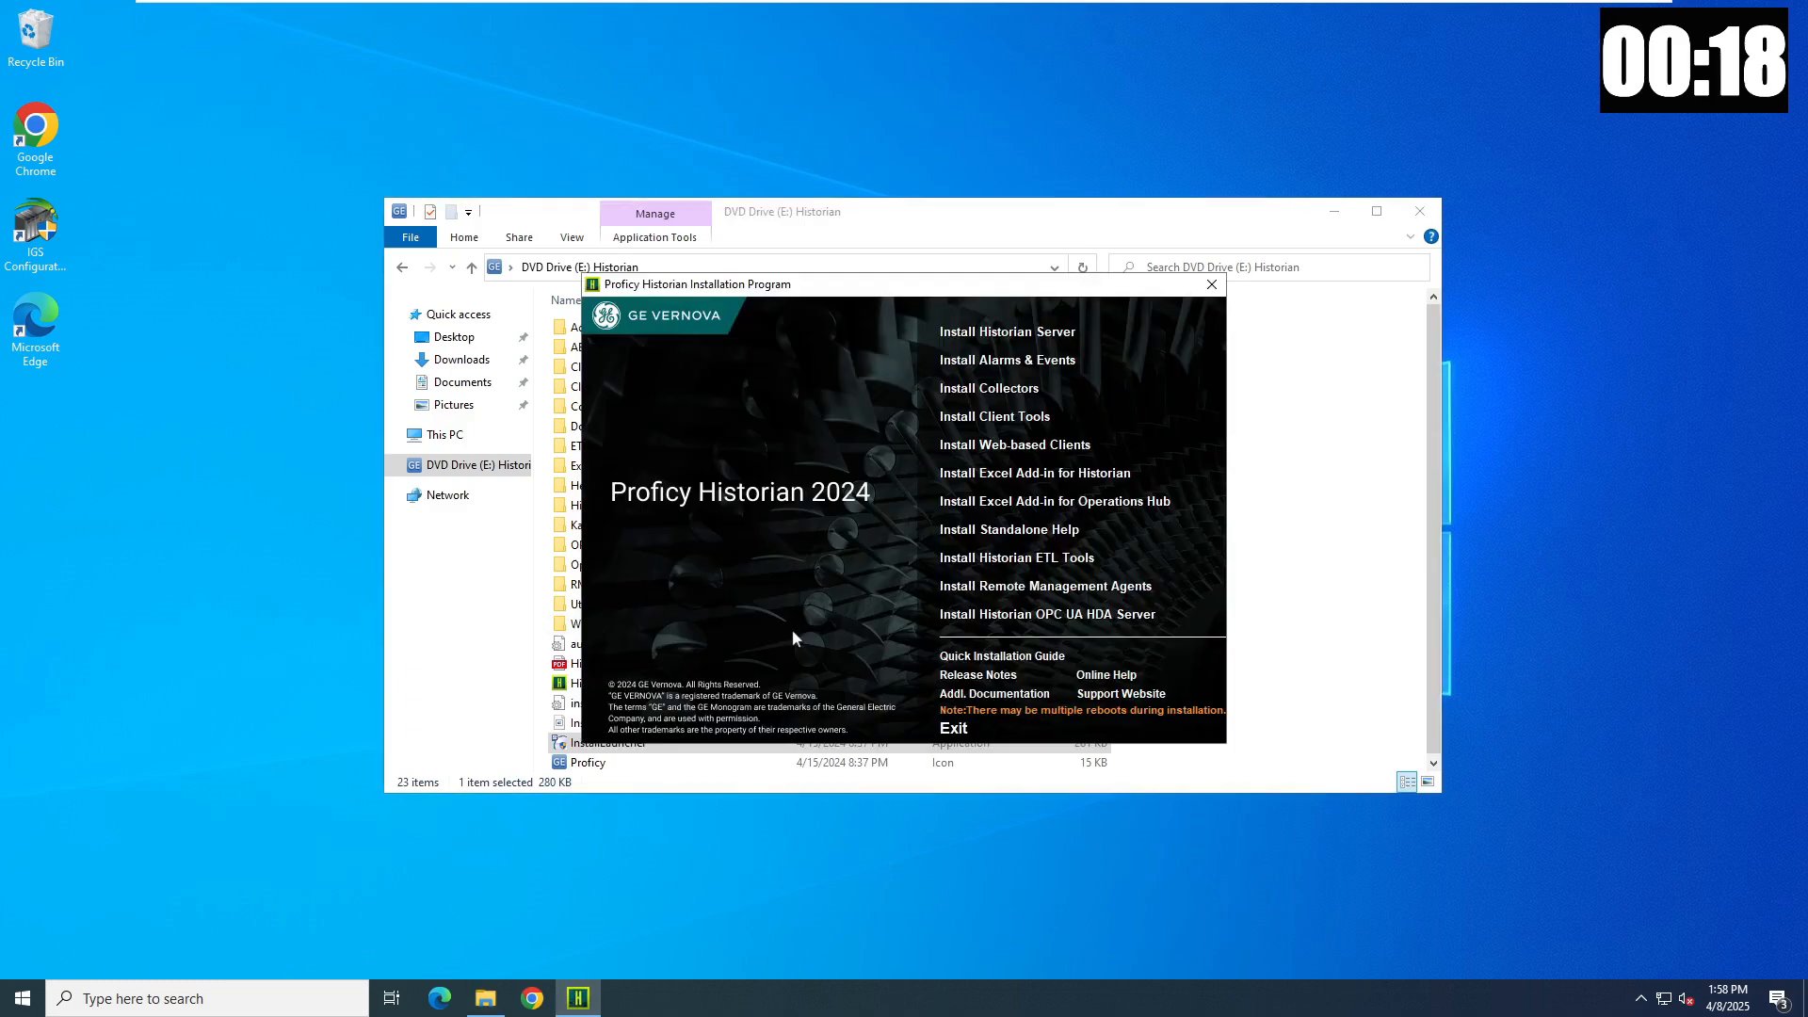
- Start the Historian Server setup, accept the license, and keep the default disk, data path and security groups
click(1016, 331)
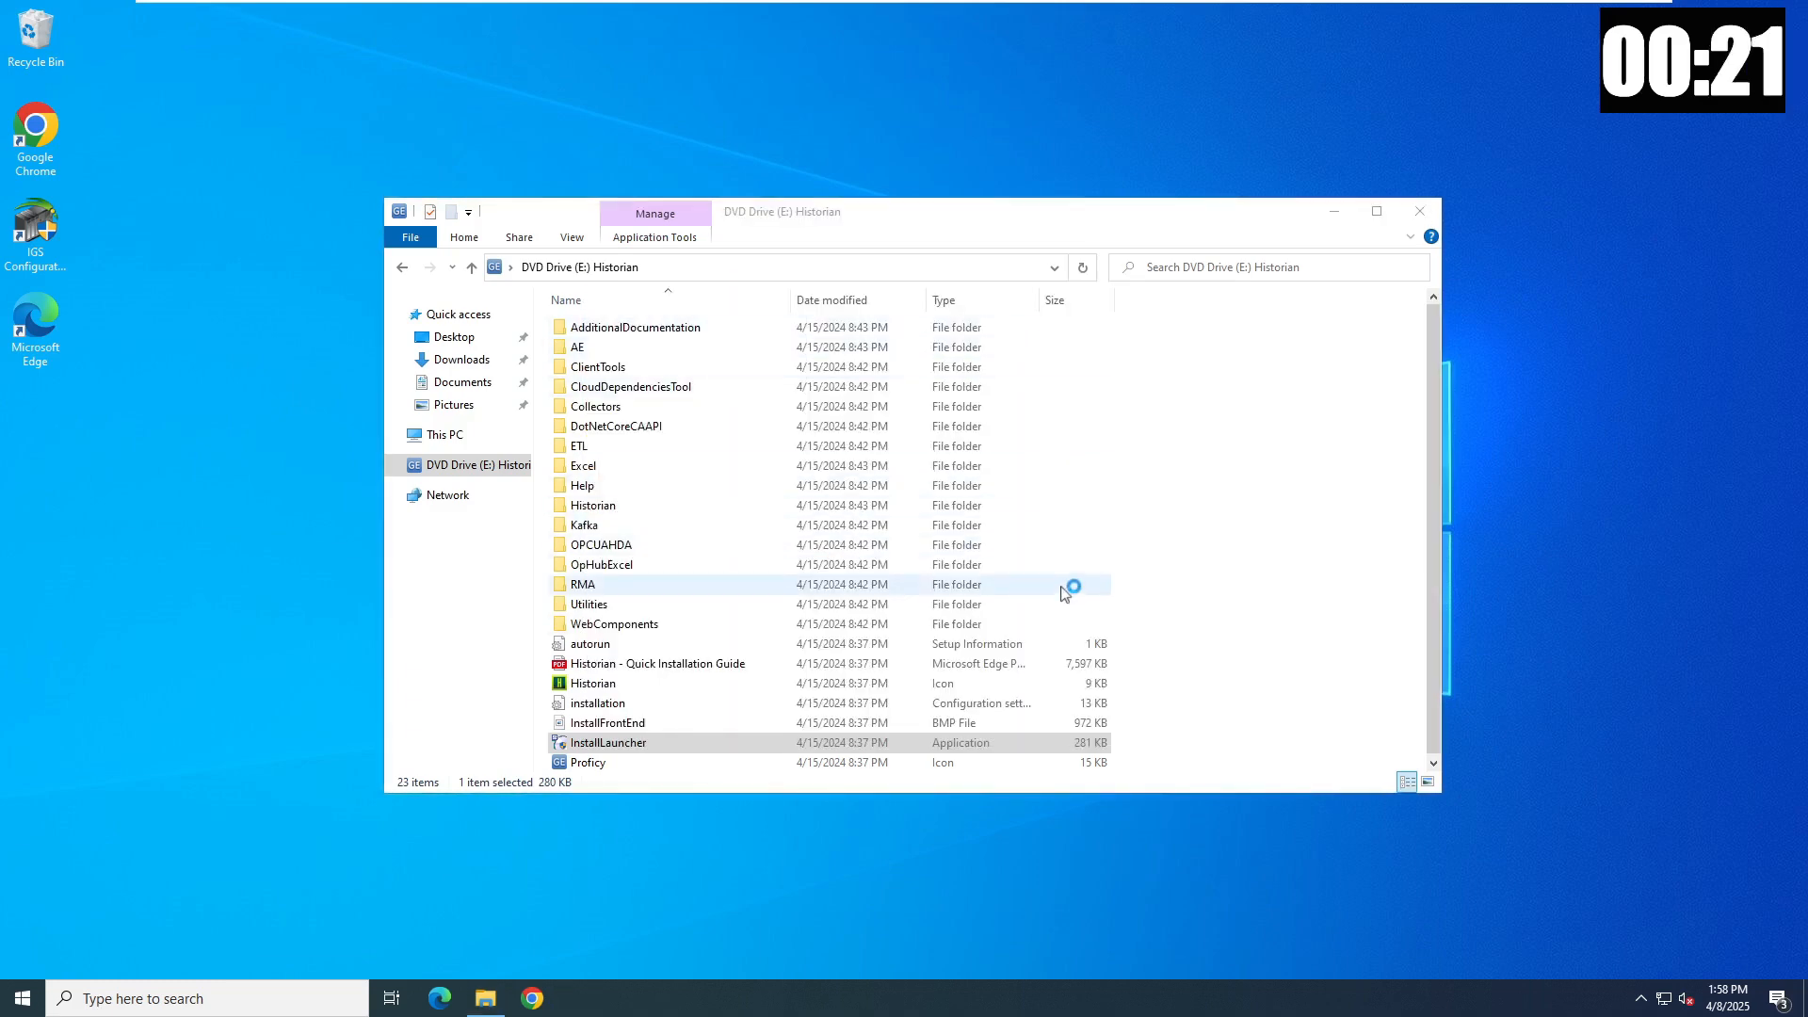
click(1149, 708)
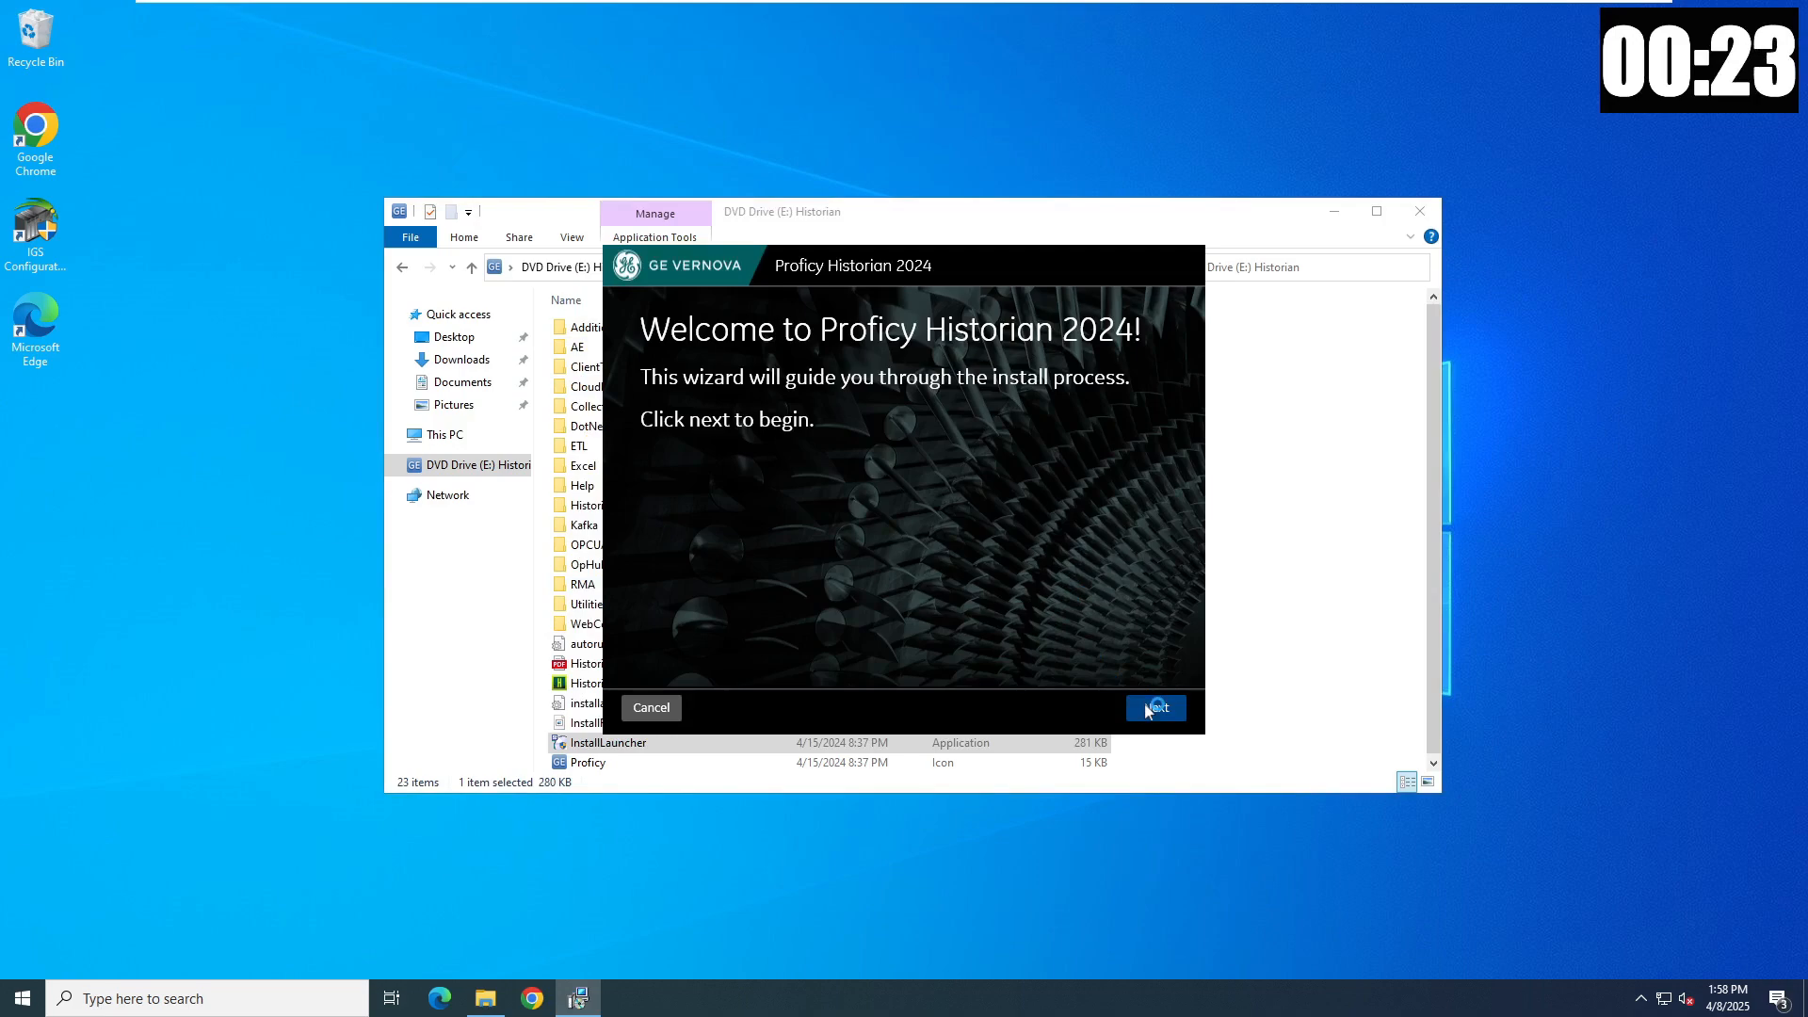
click(1109, 625)
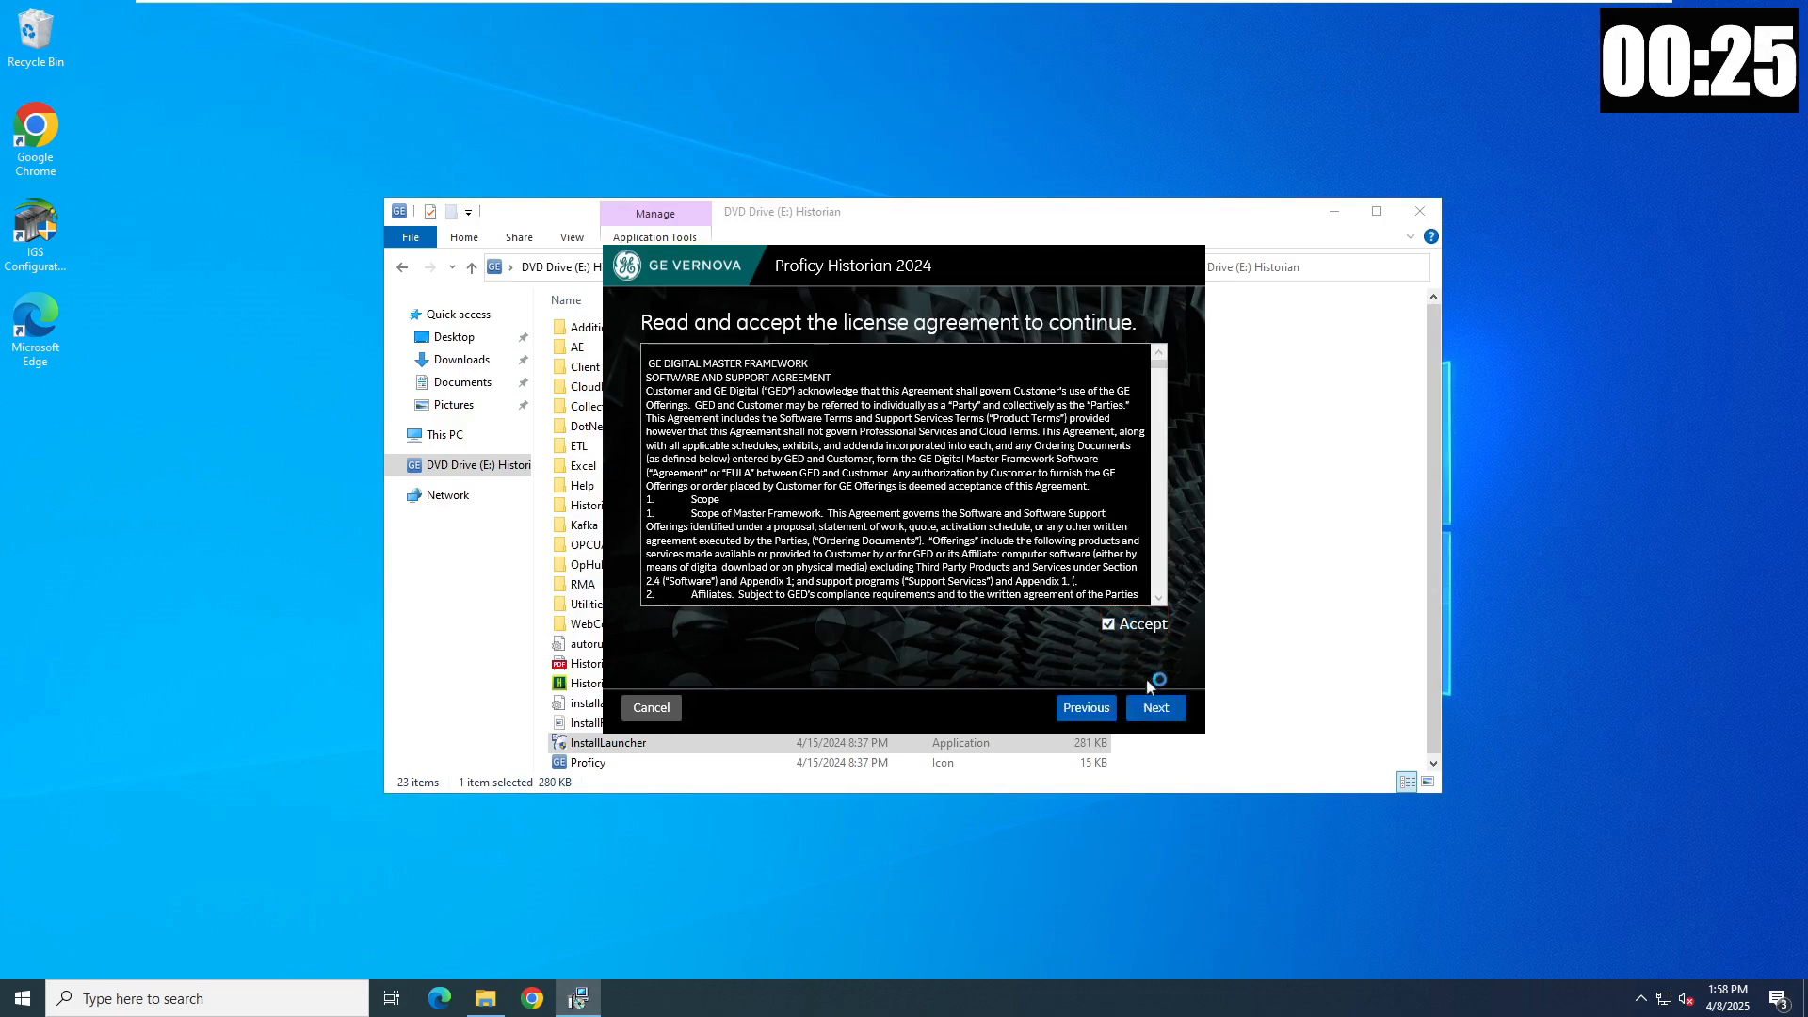
click(1156, 710)
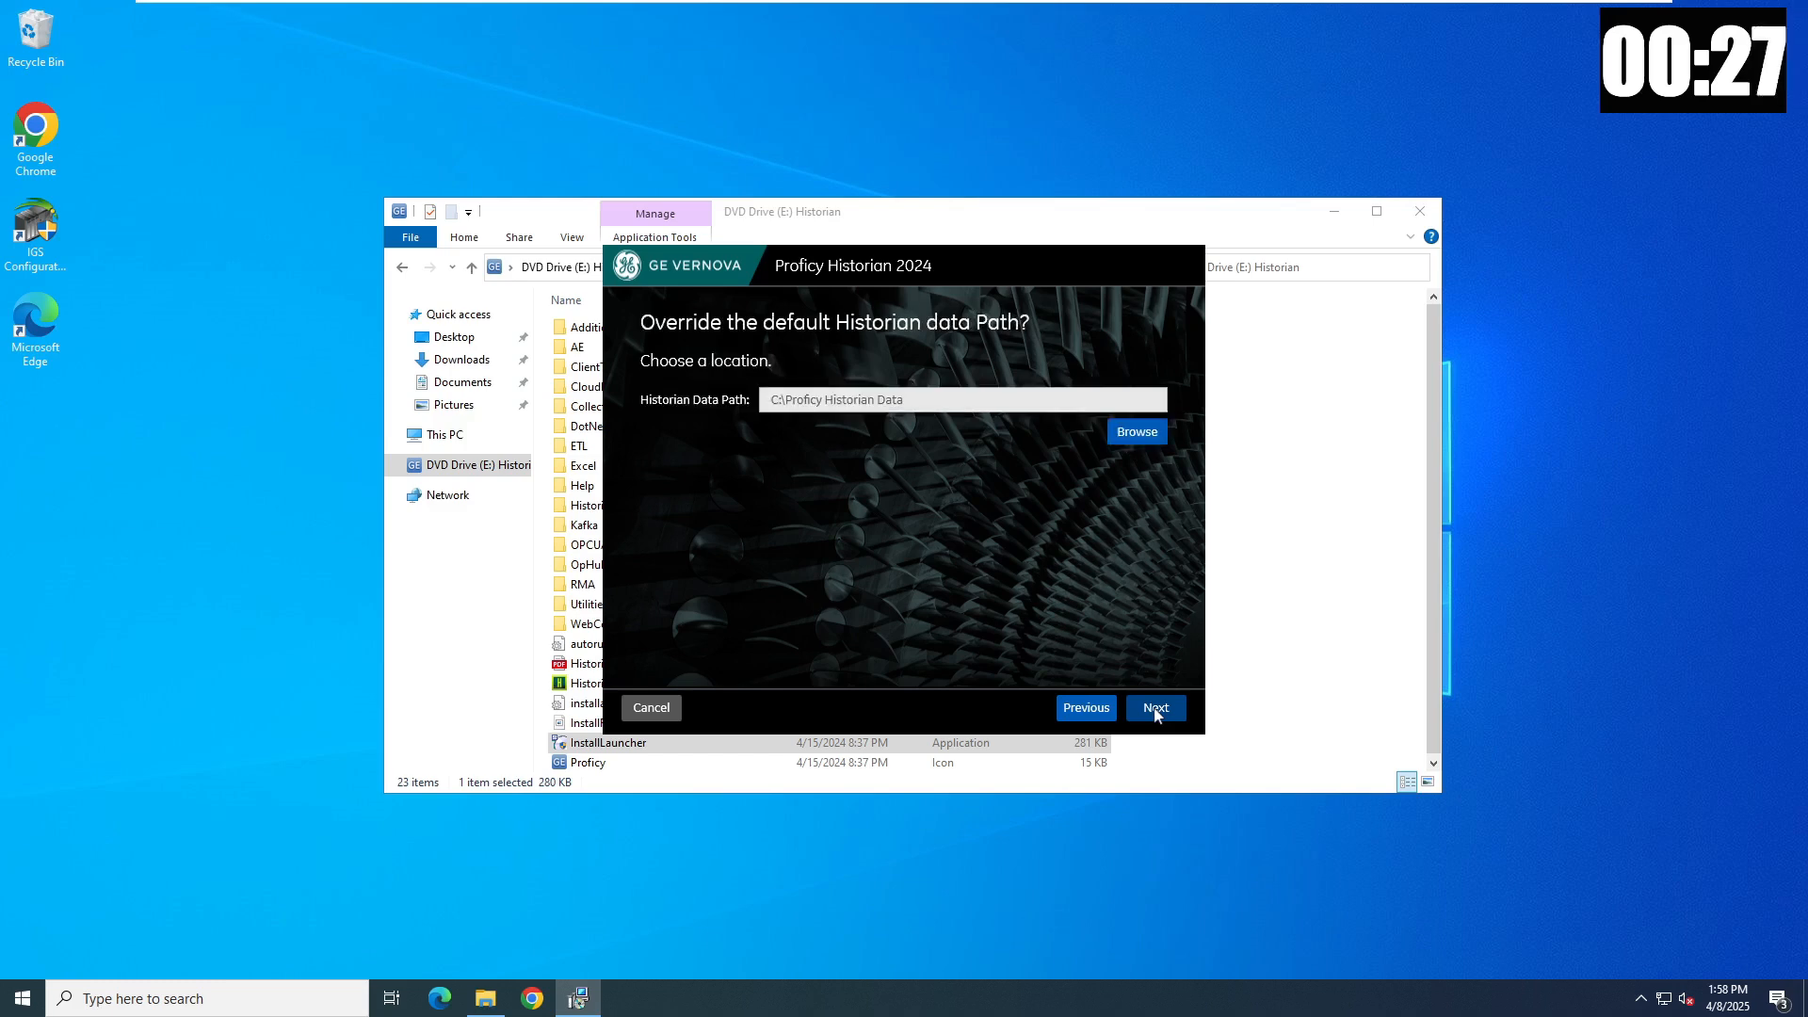
click(1155, 711)
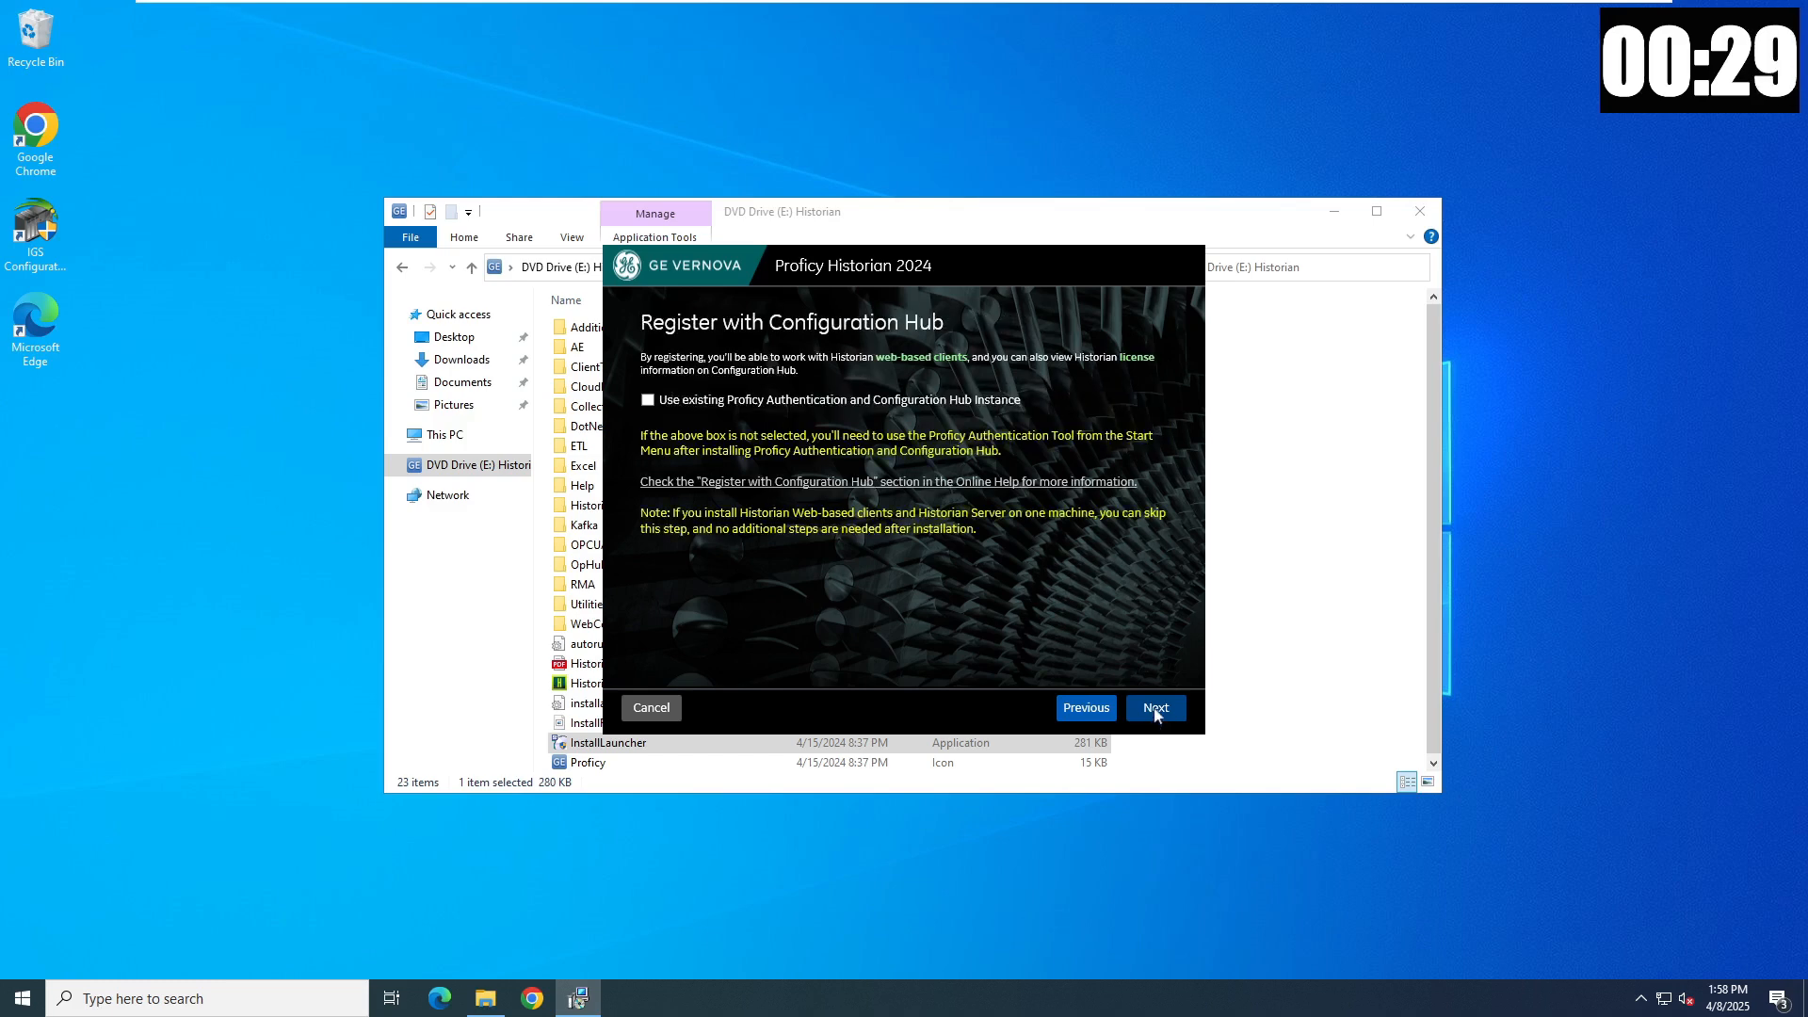
click(1155, 711)
click(1155, 711)
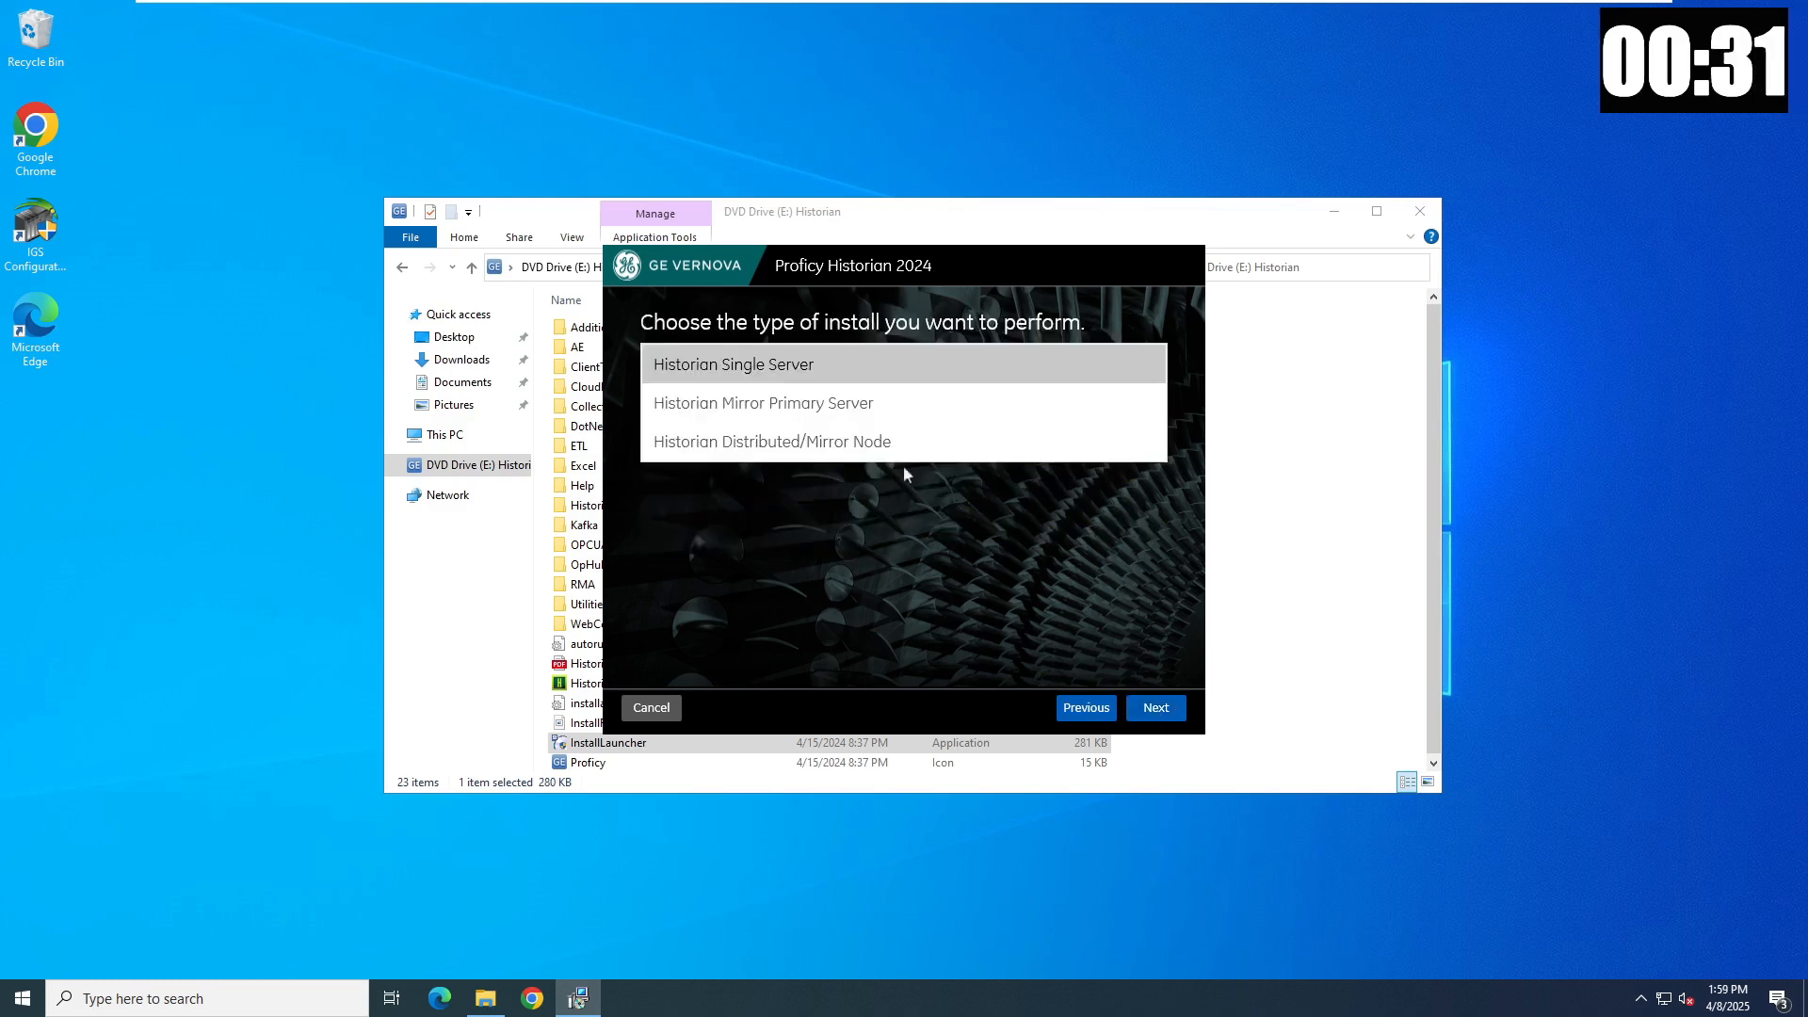
- Choose Single Server with certificate-based security off, install, and exit the finished setup
click(1156, 707)
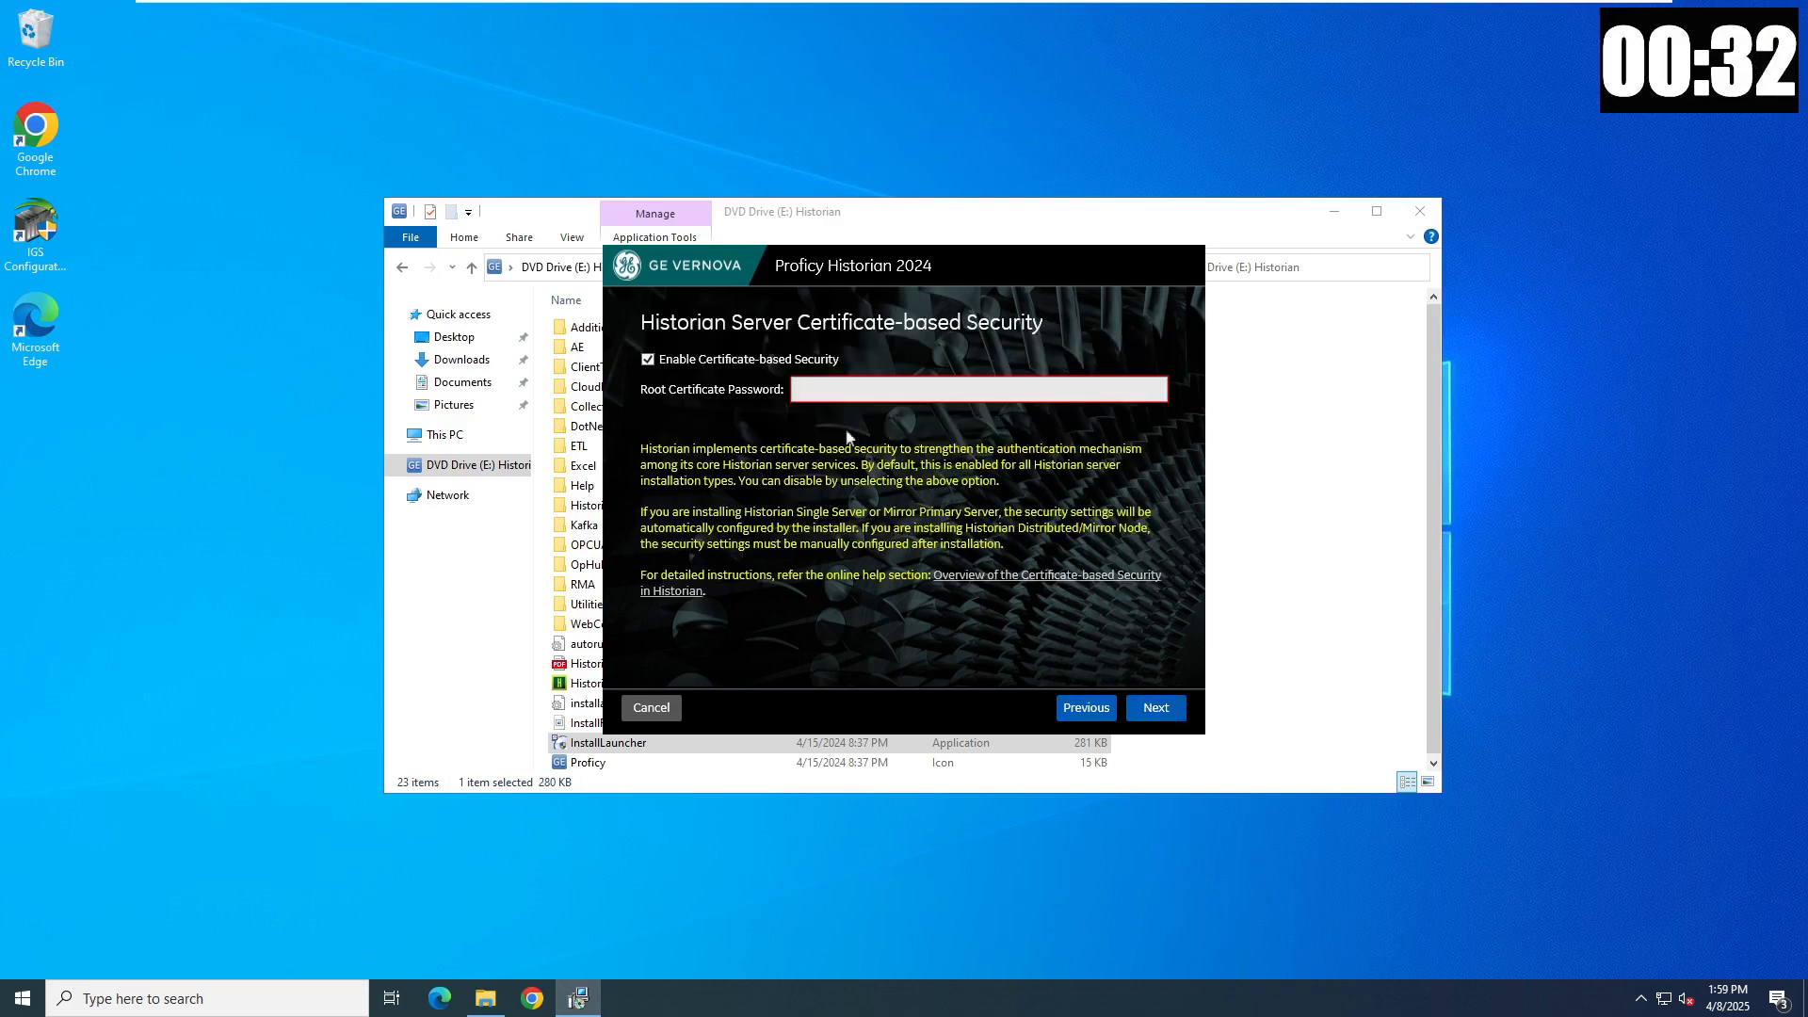
click(753, 362)
click(1155, 710)
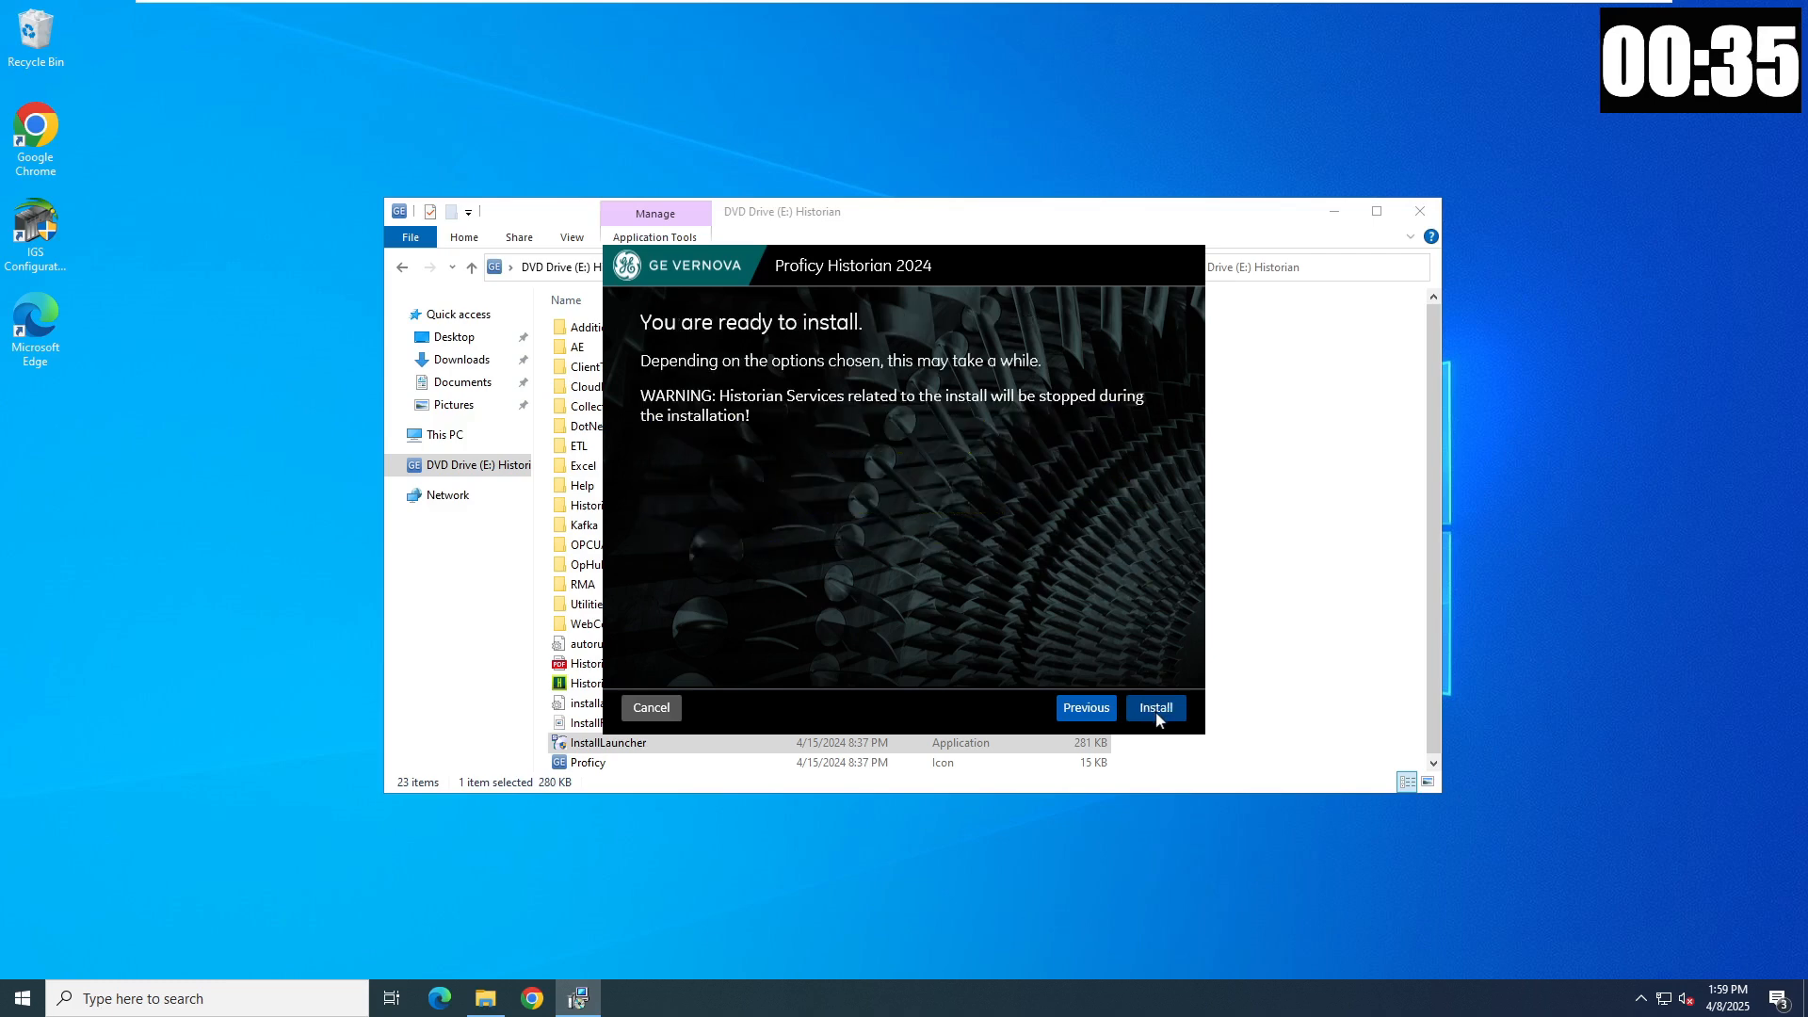
click(1155, 710)
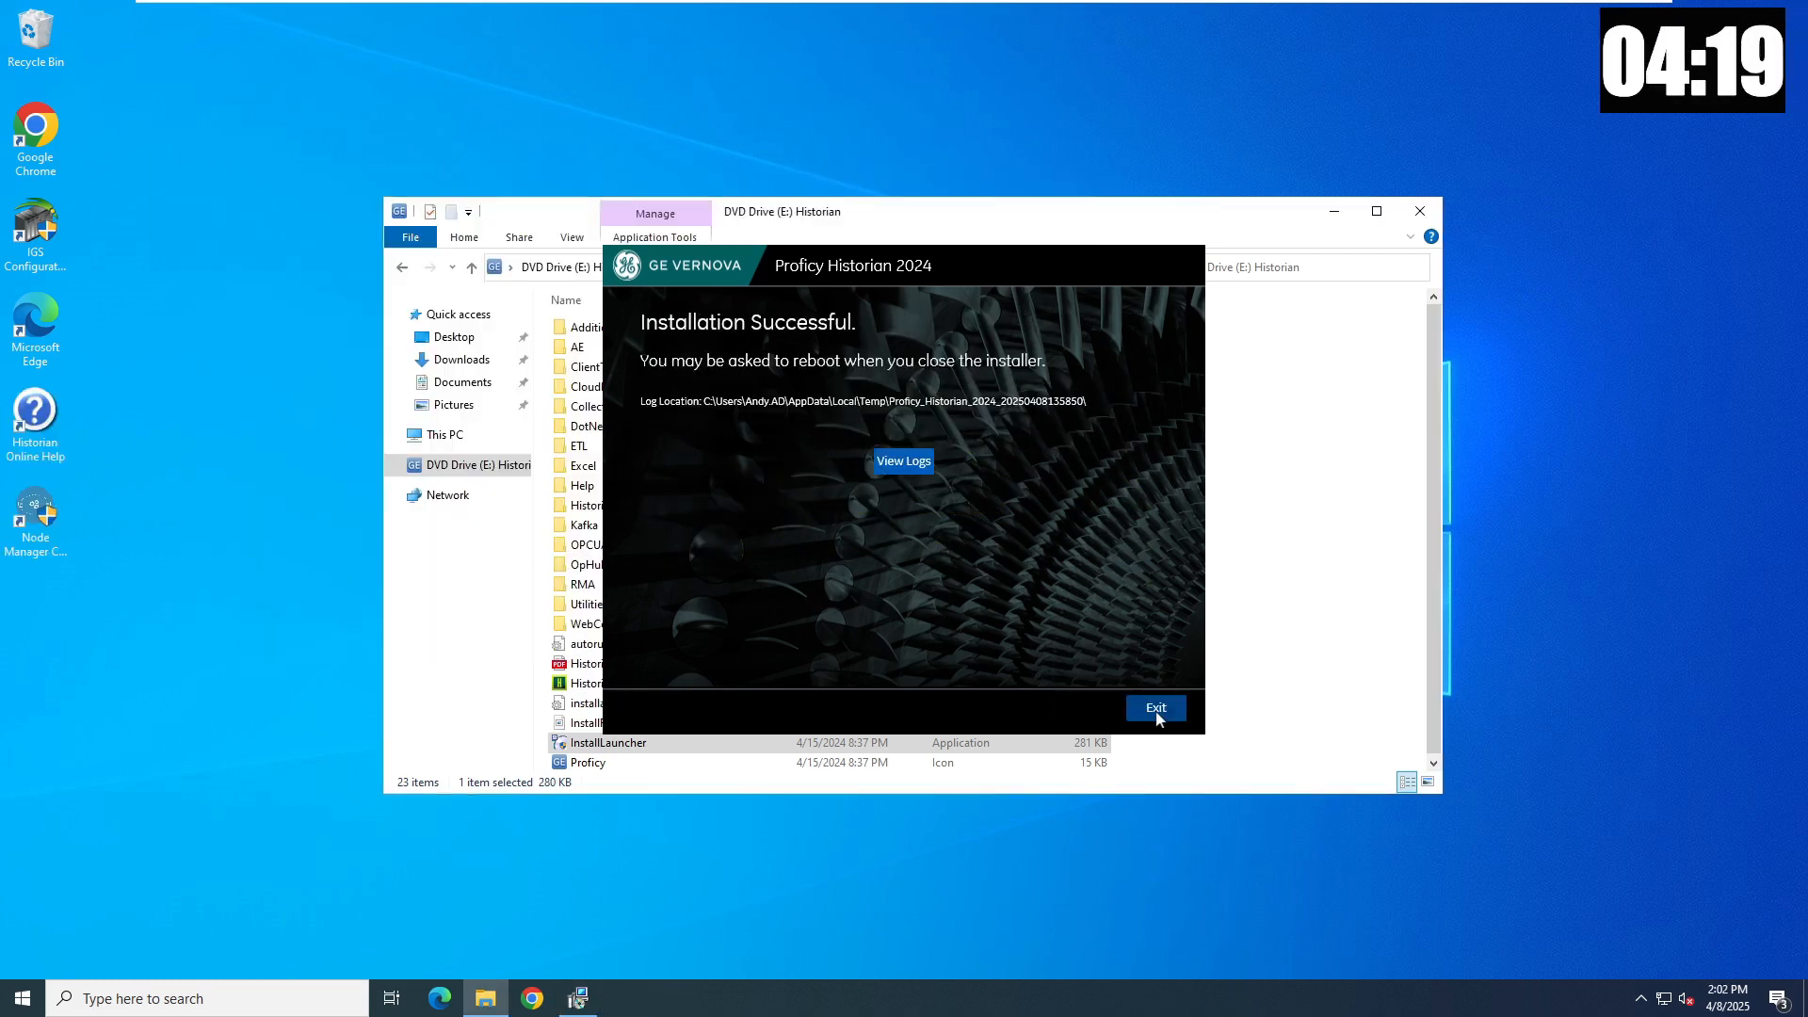
click(1157, 712)
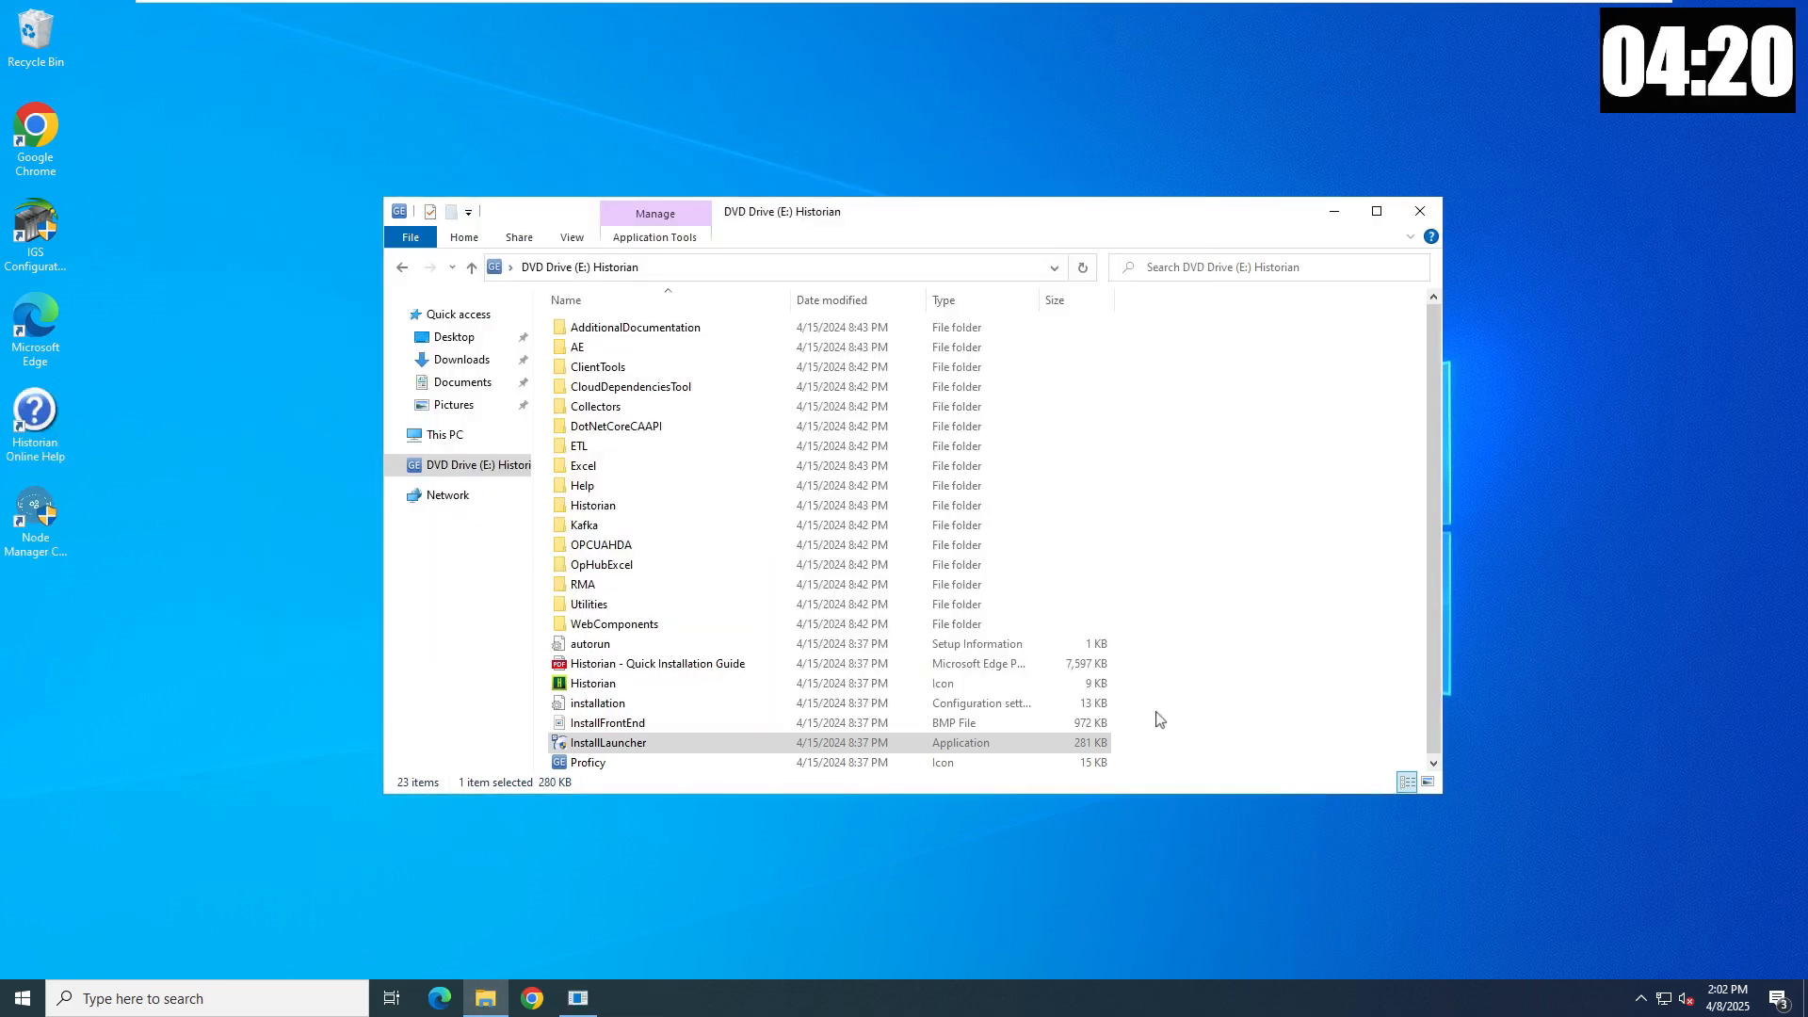
- Relaunch InstallLauncher, start the Historian Collectors setup and accept its license
double_click(596, 743)
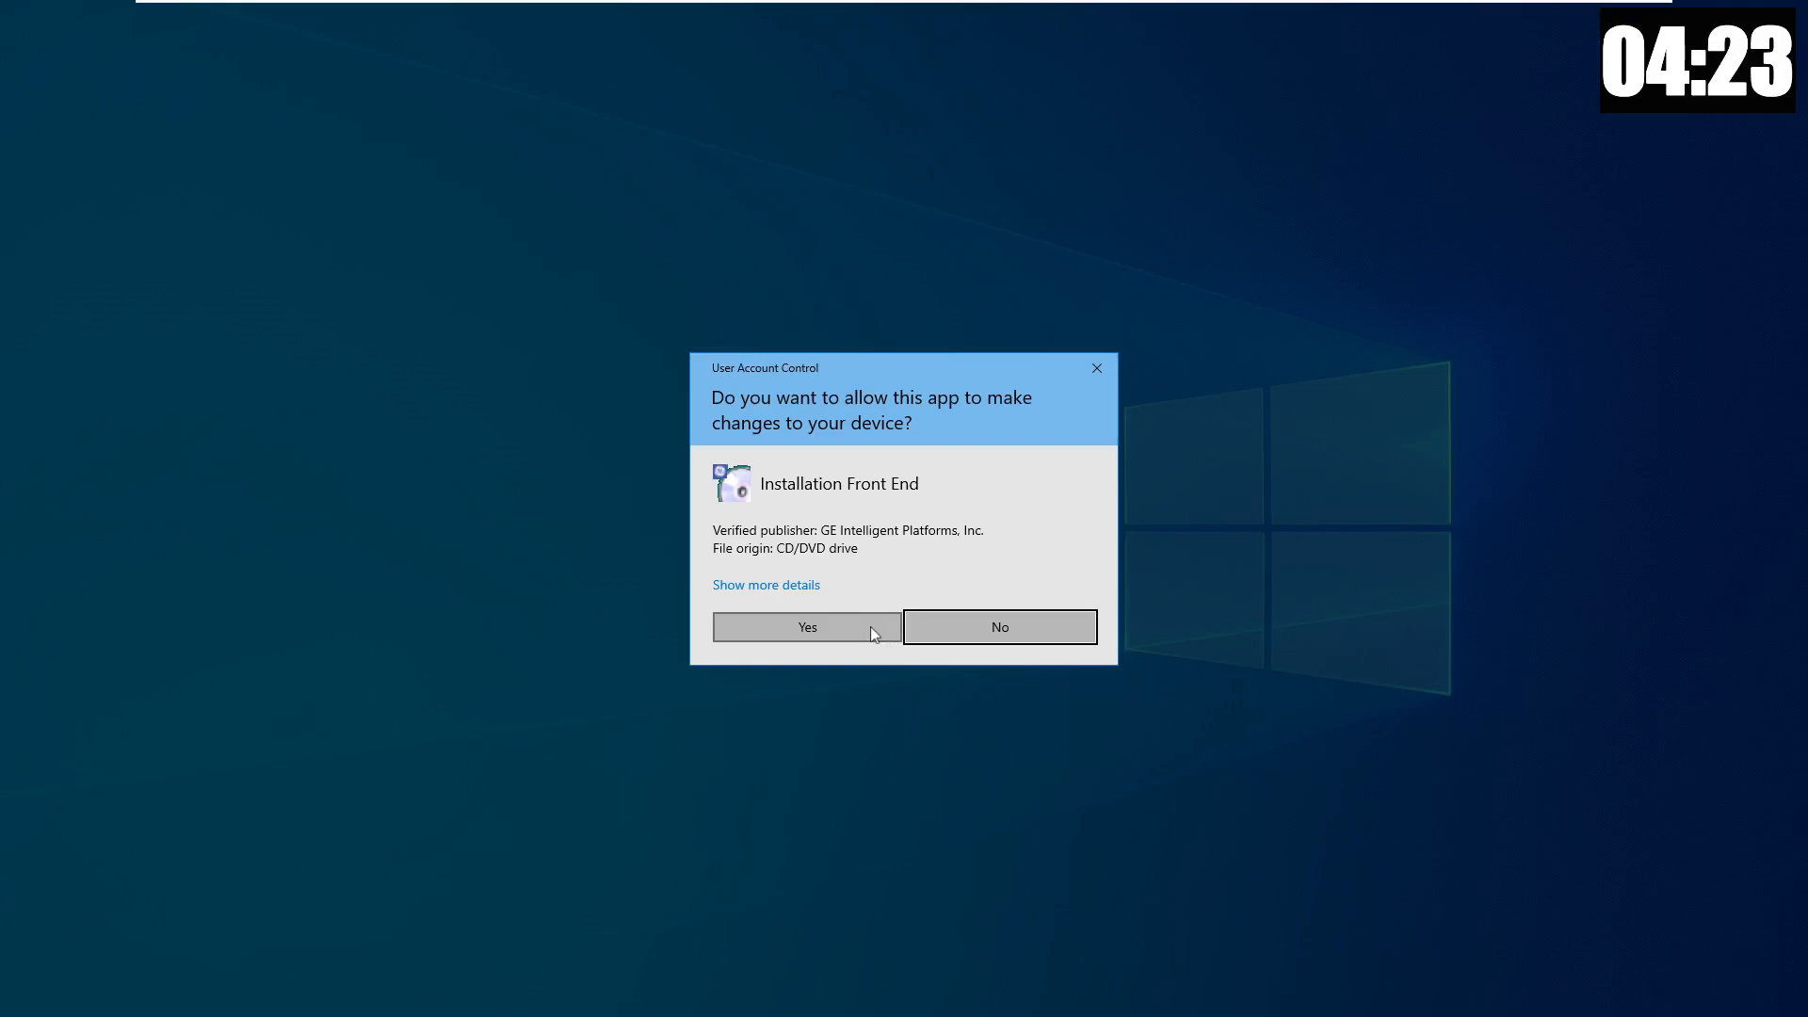
click(870, 625)
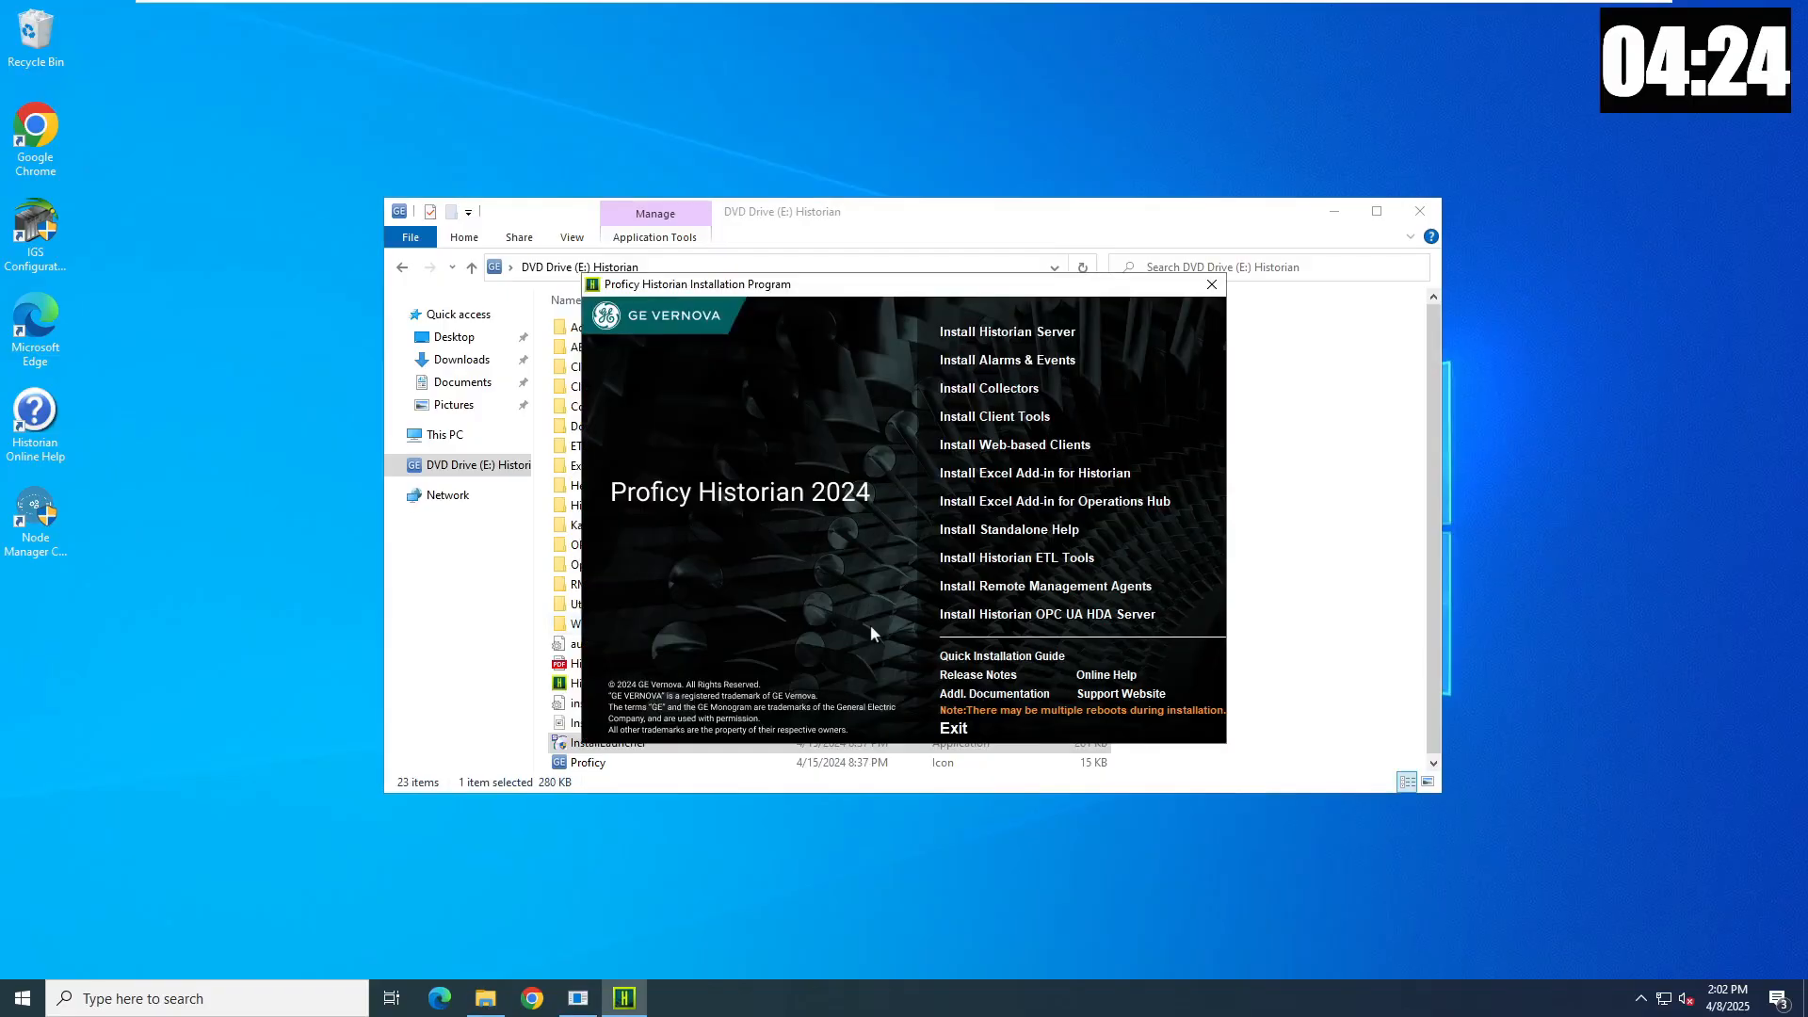
click(1002, 386)
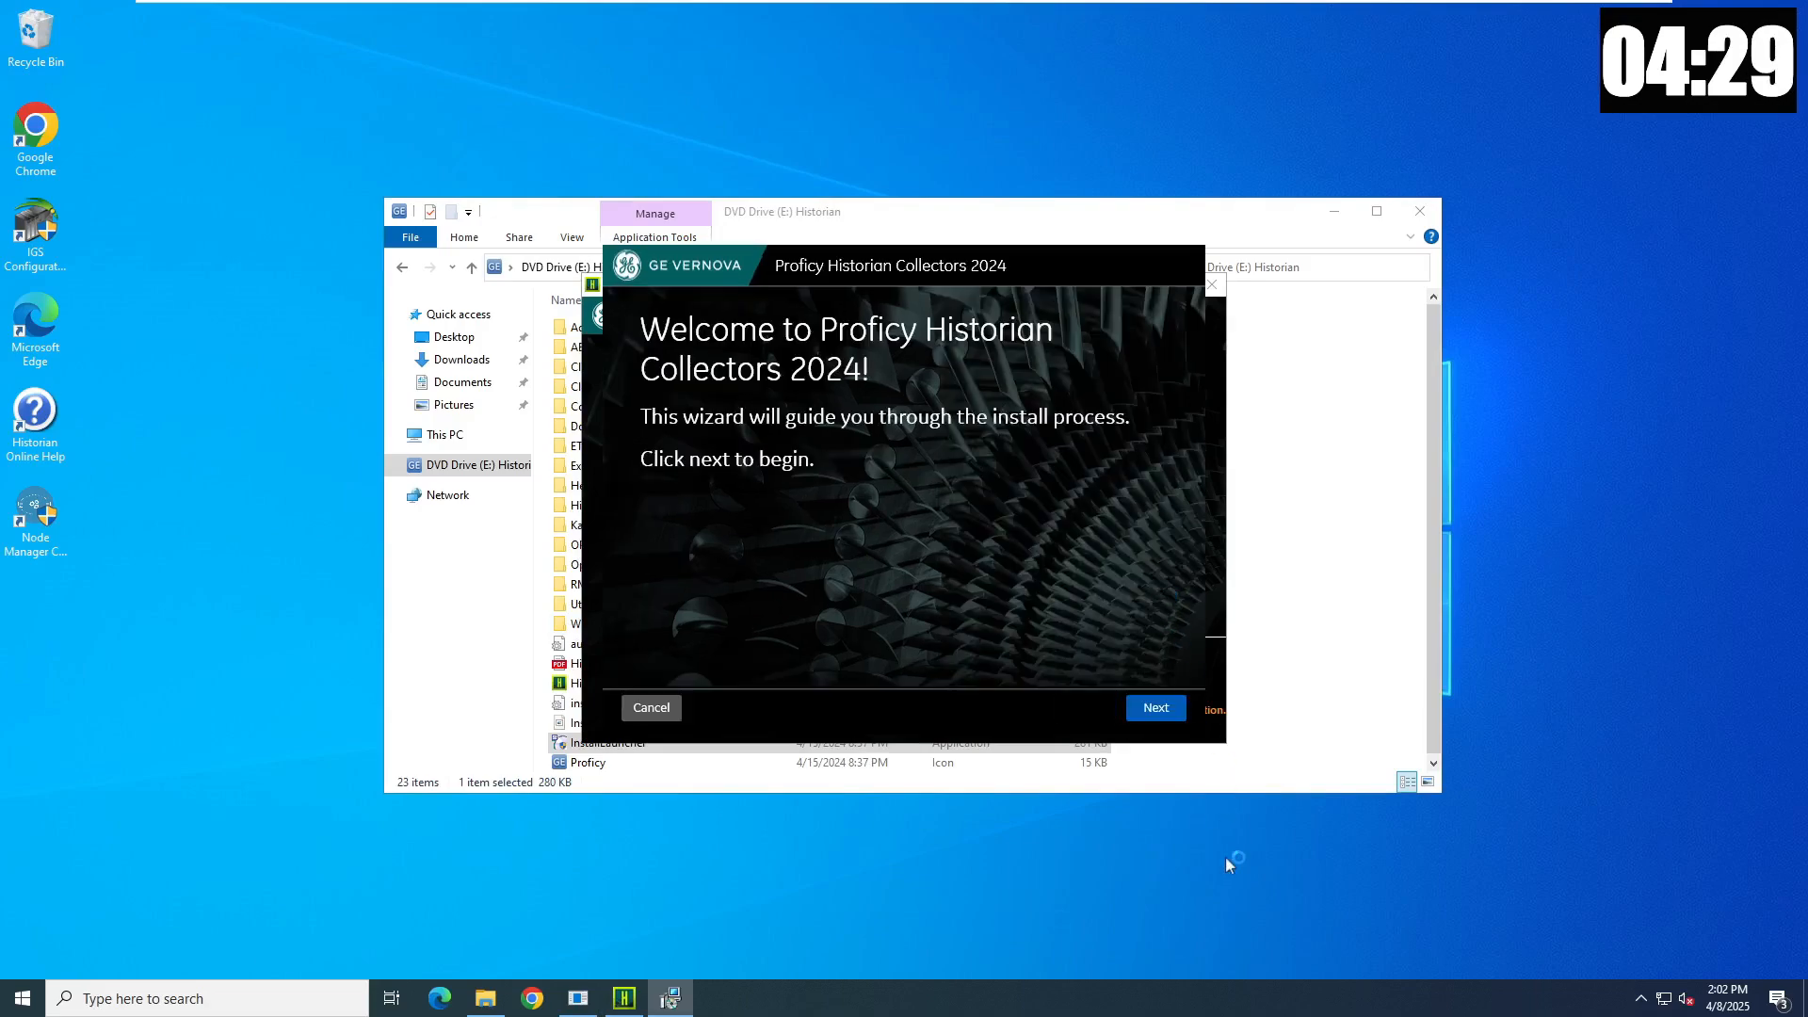
click(1156, 709)
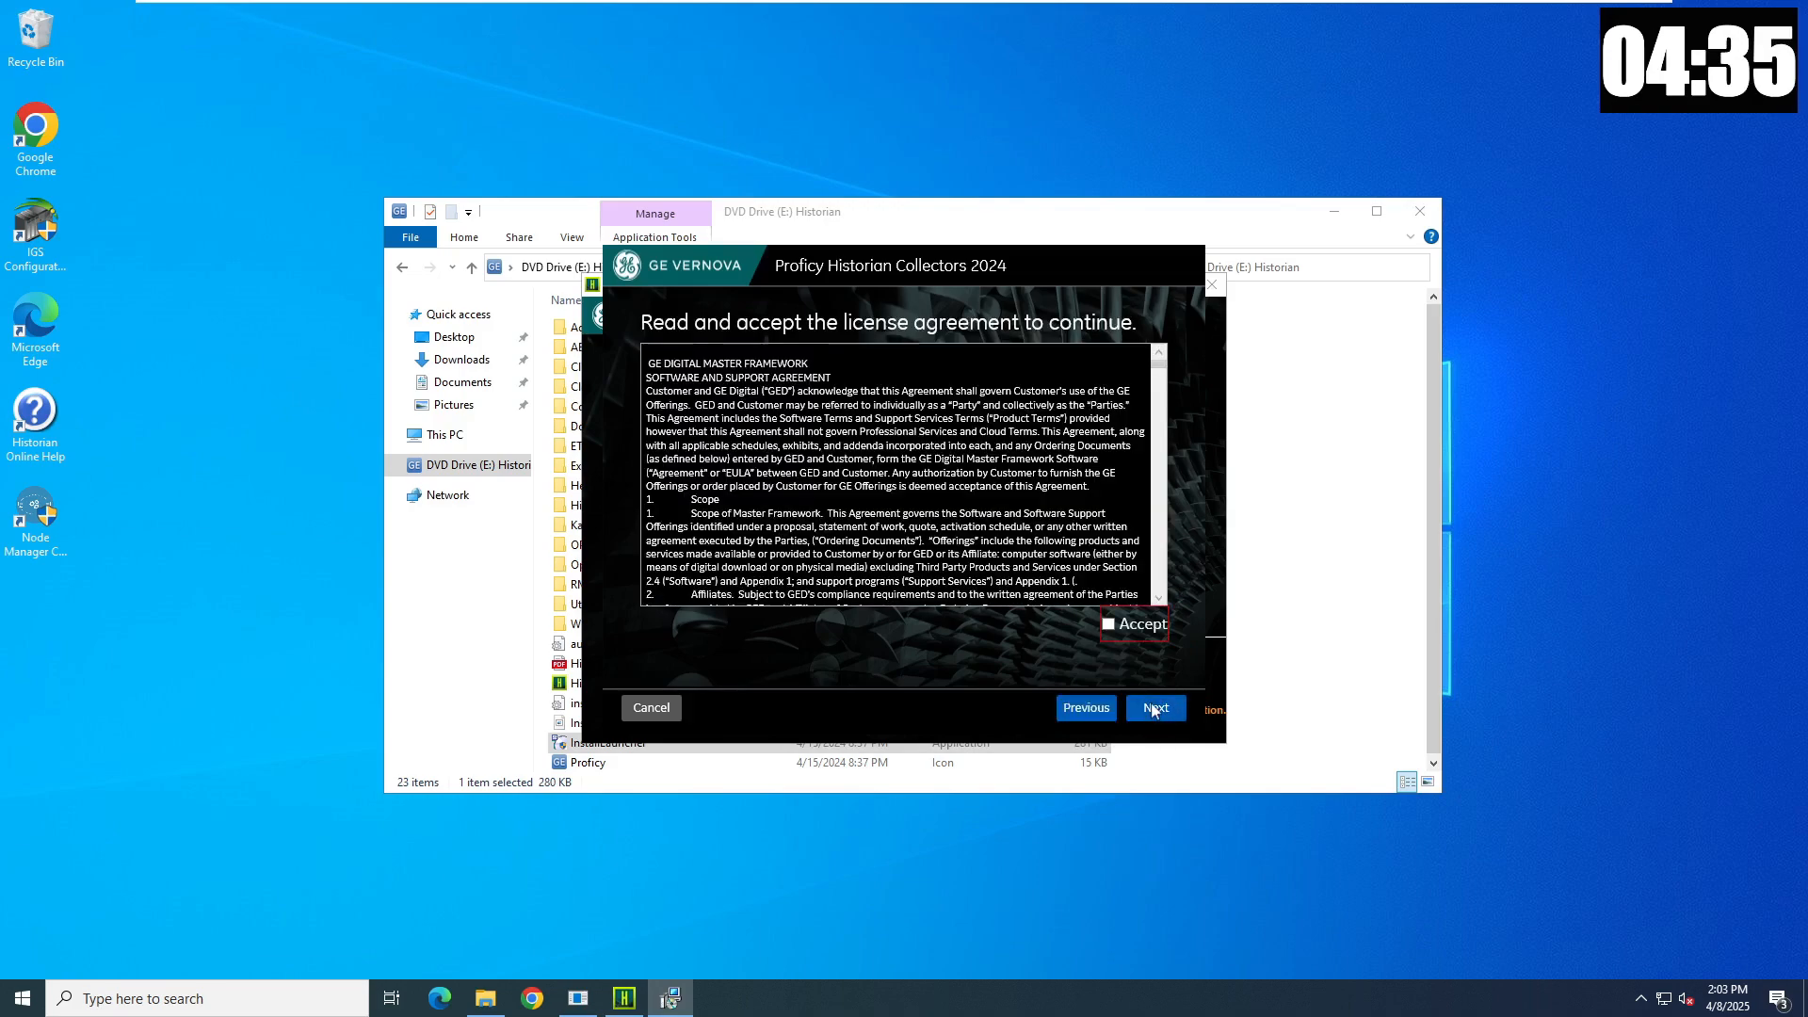
click(1134, 629)
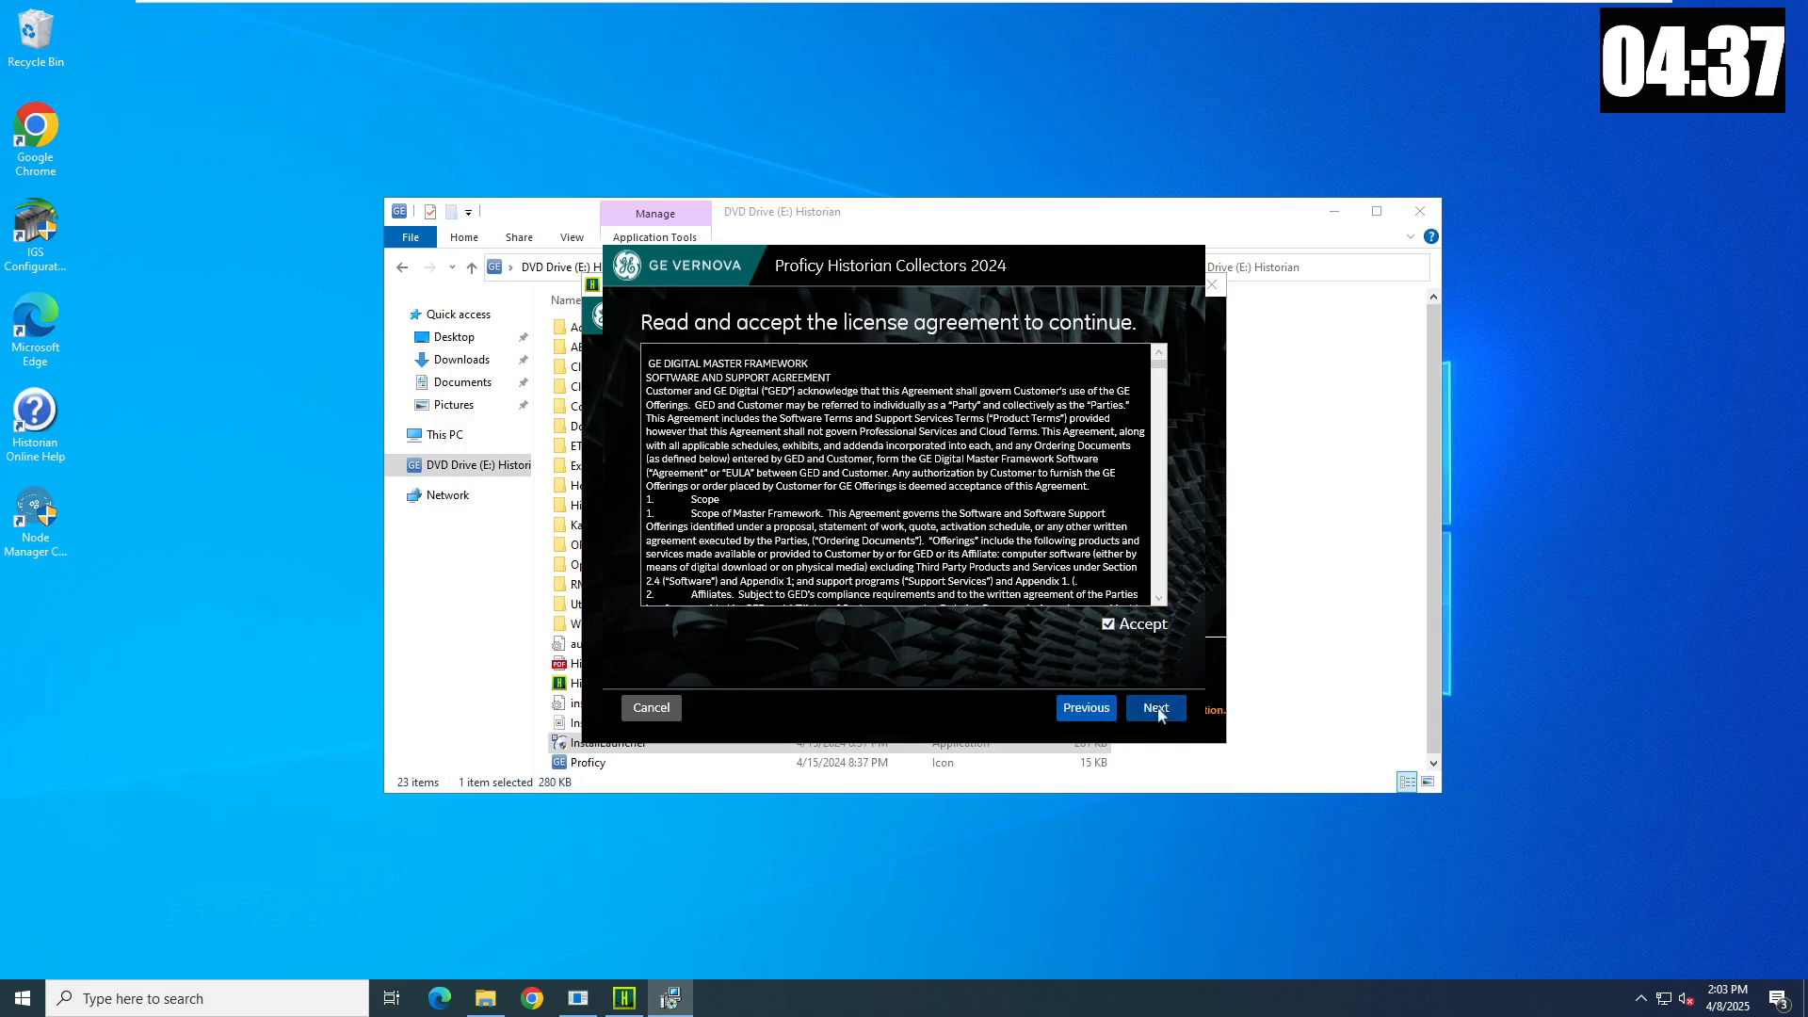
- Keep the default install disk, data directory and server details, install the collectors and exit
click(1156, 709)
click(1156, 709)
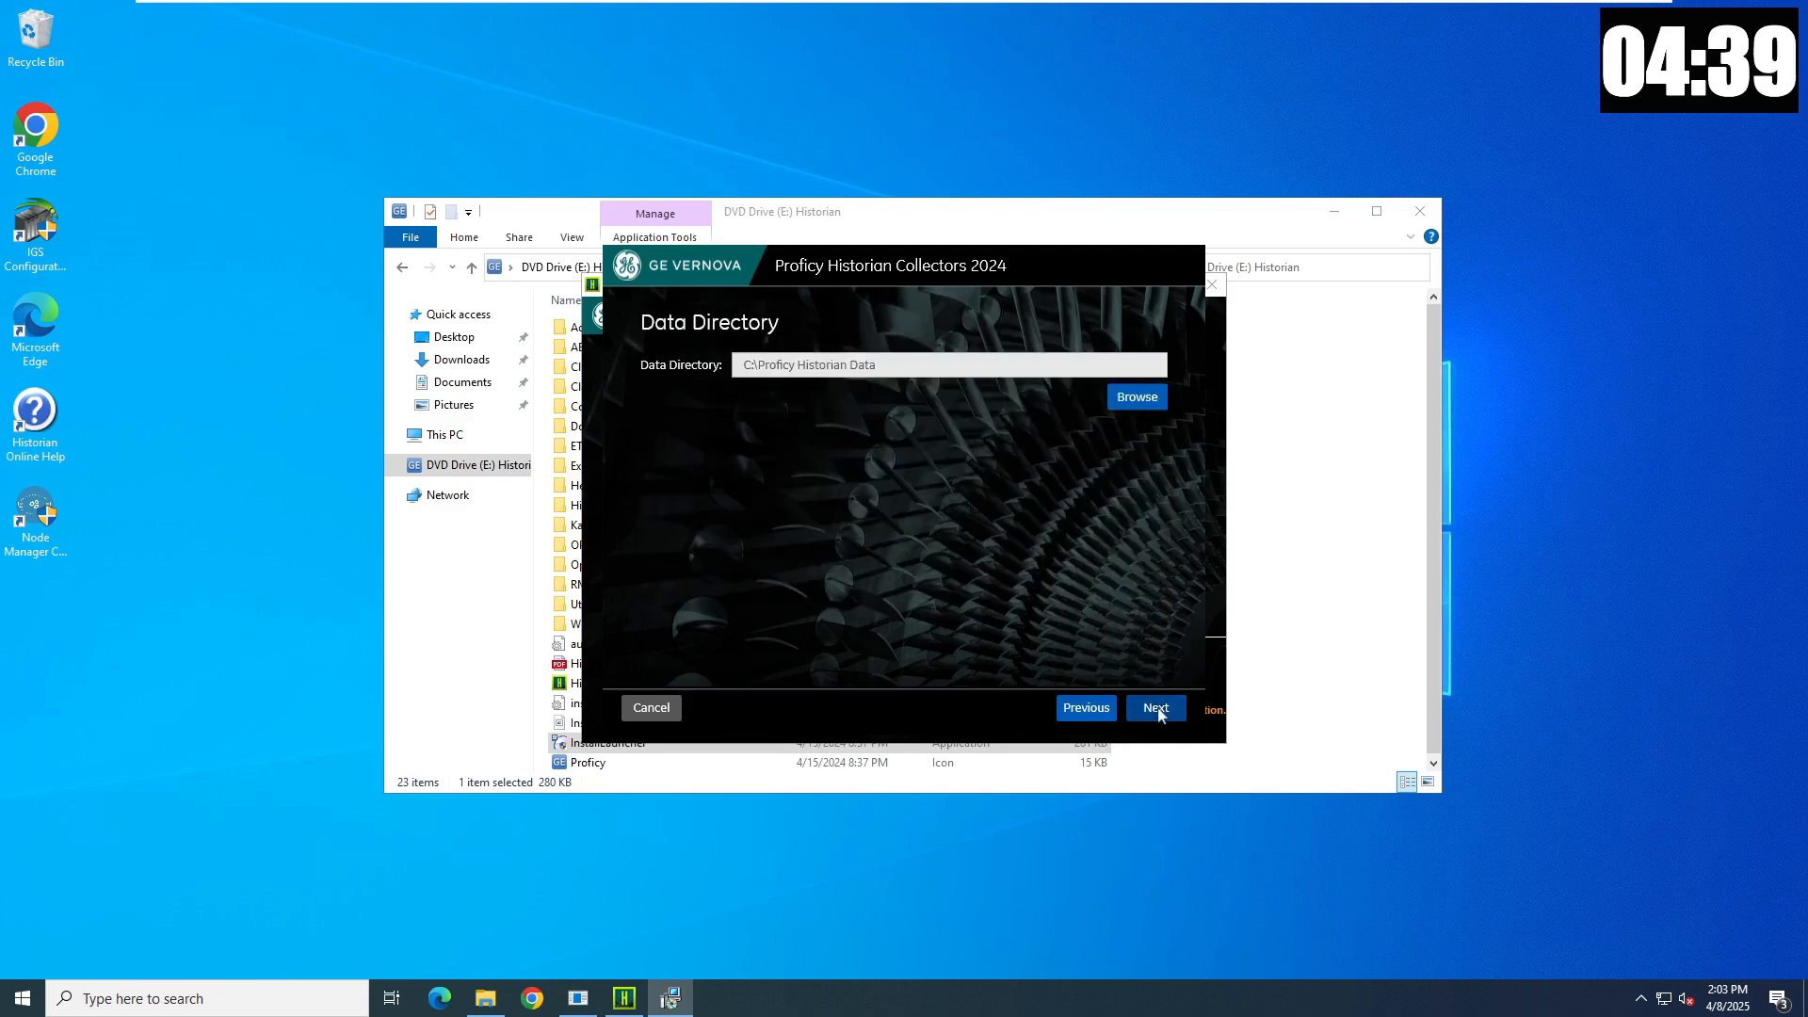
click(1156, 709)
click(1156, 708)
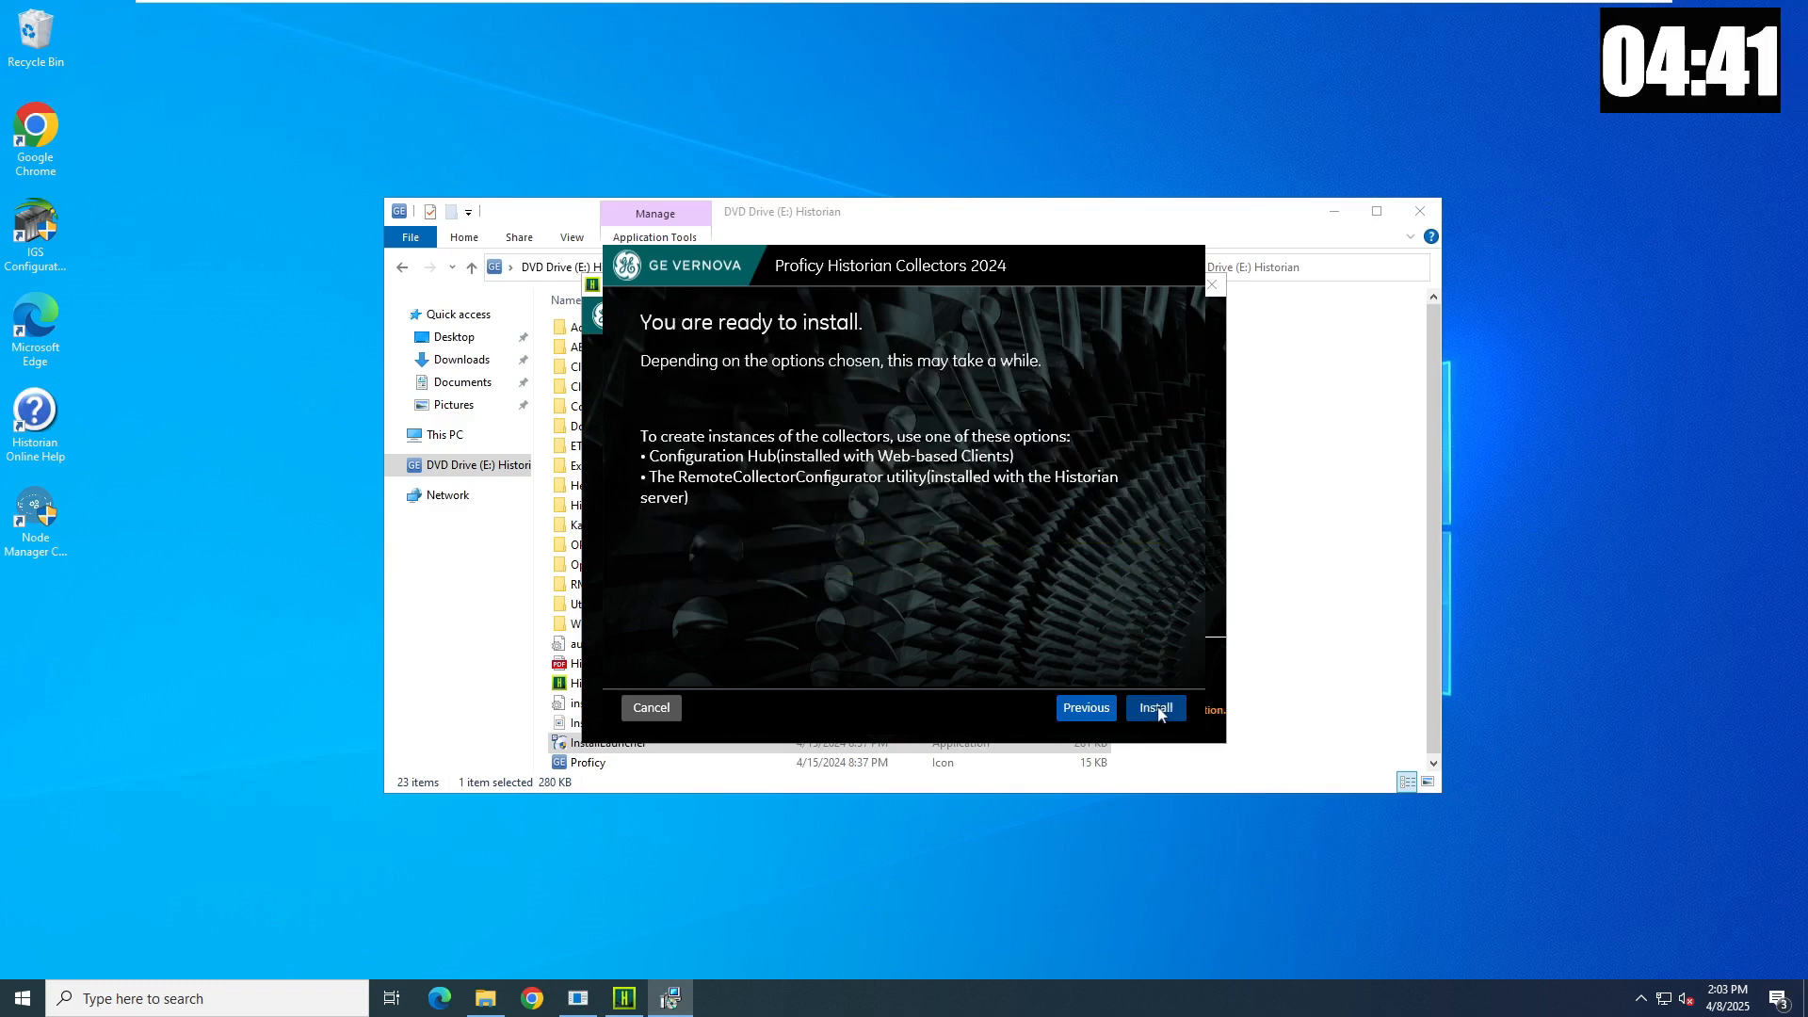
click(1156, 708)
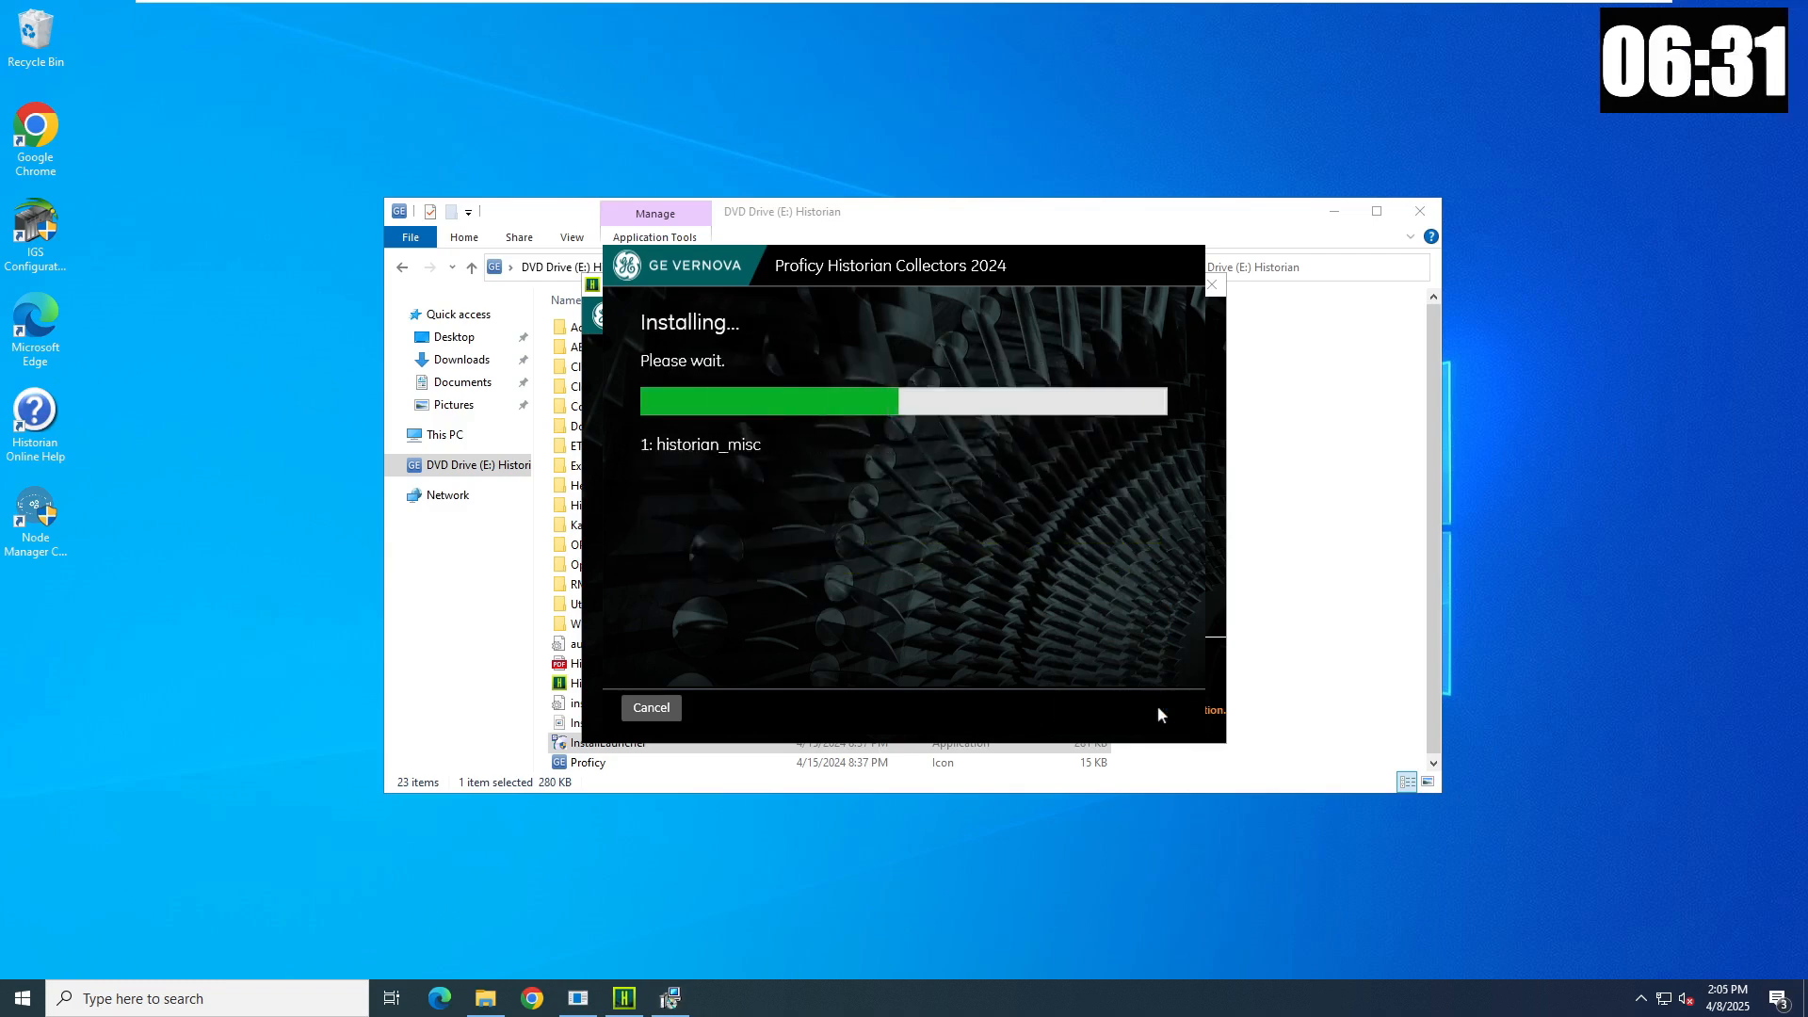
click(1157, 708)
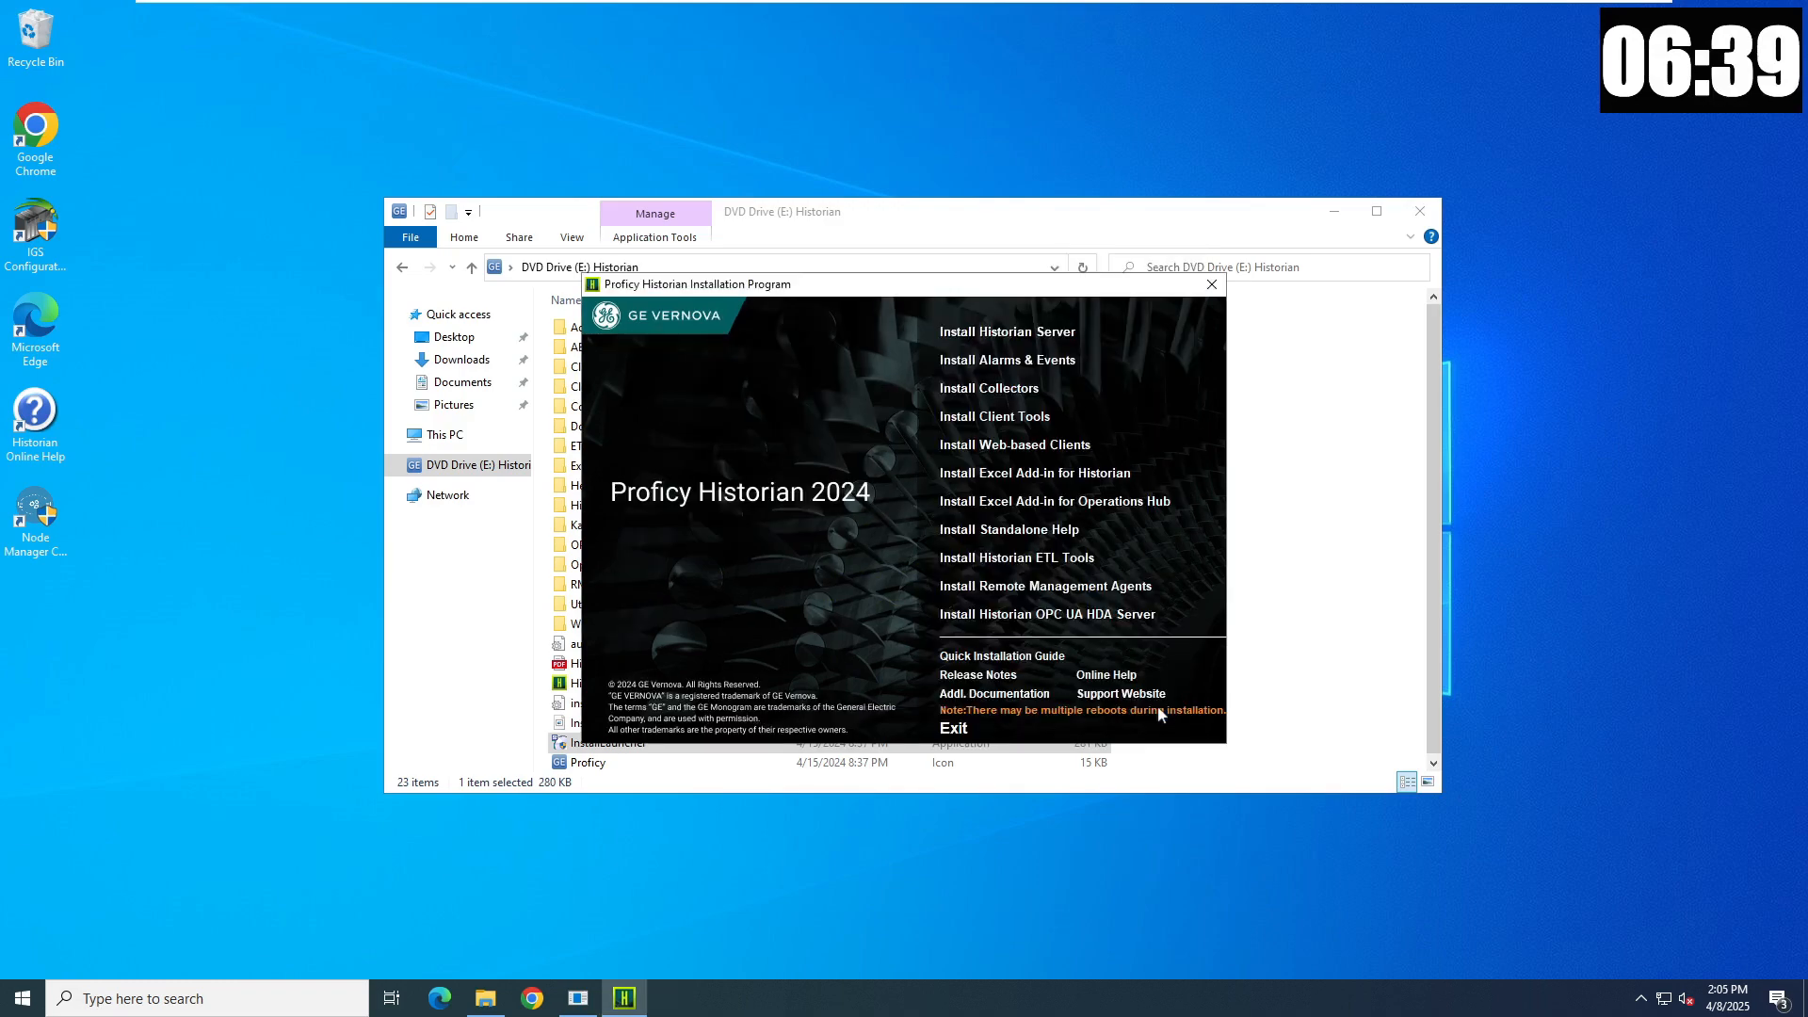
- Start the Web-based Clients setup, accept the license, and keep default ports, domain name and non-cluster settings
click(1028, 451)
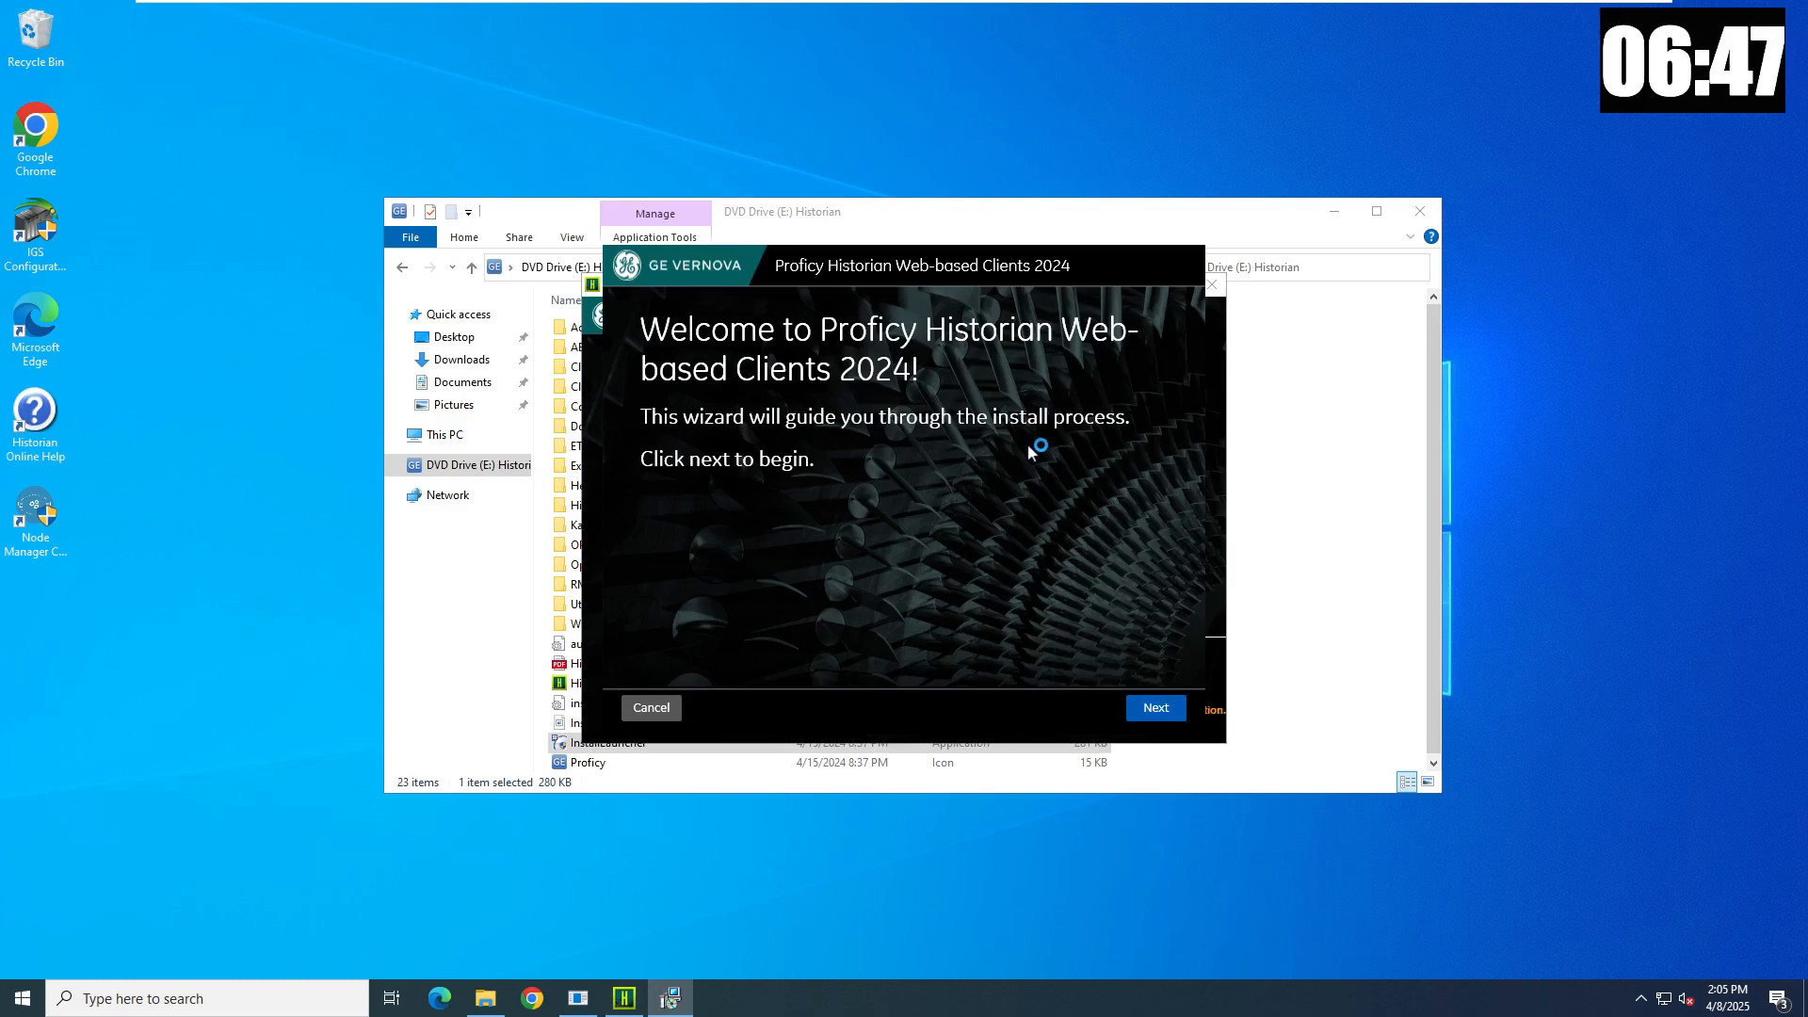
click(1159, 708)
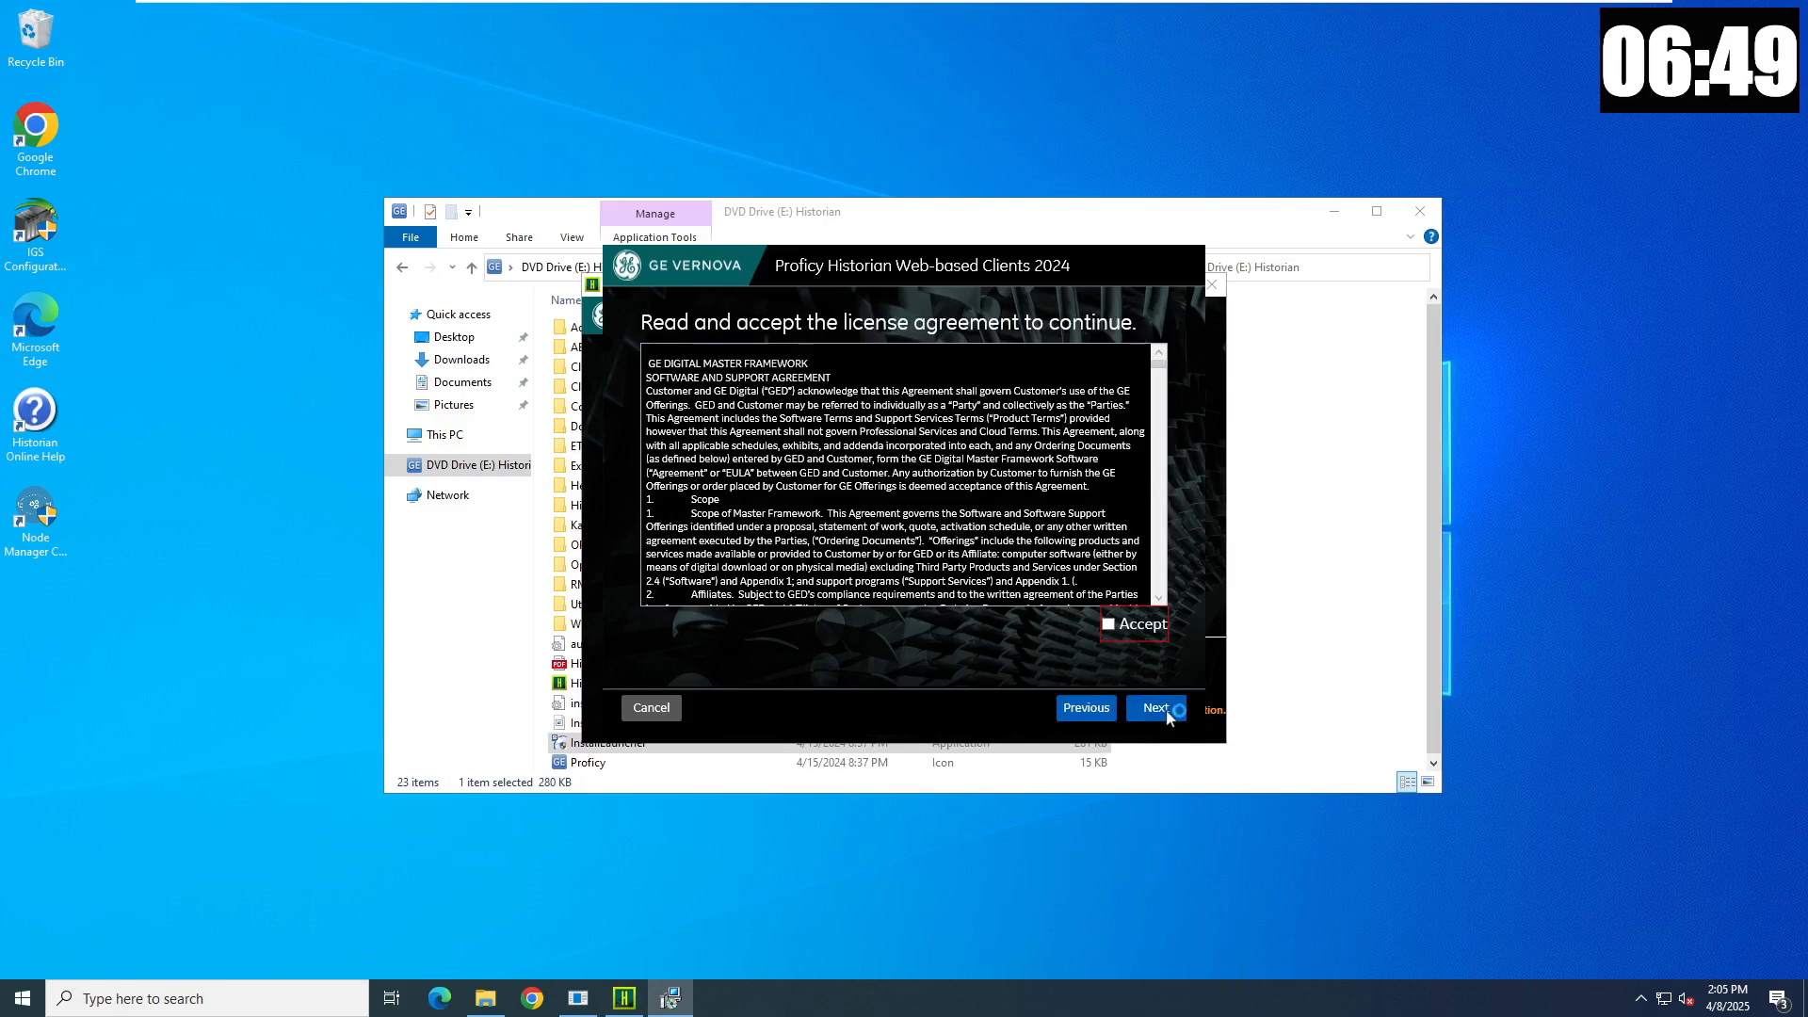
click(1134, 632)
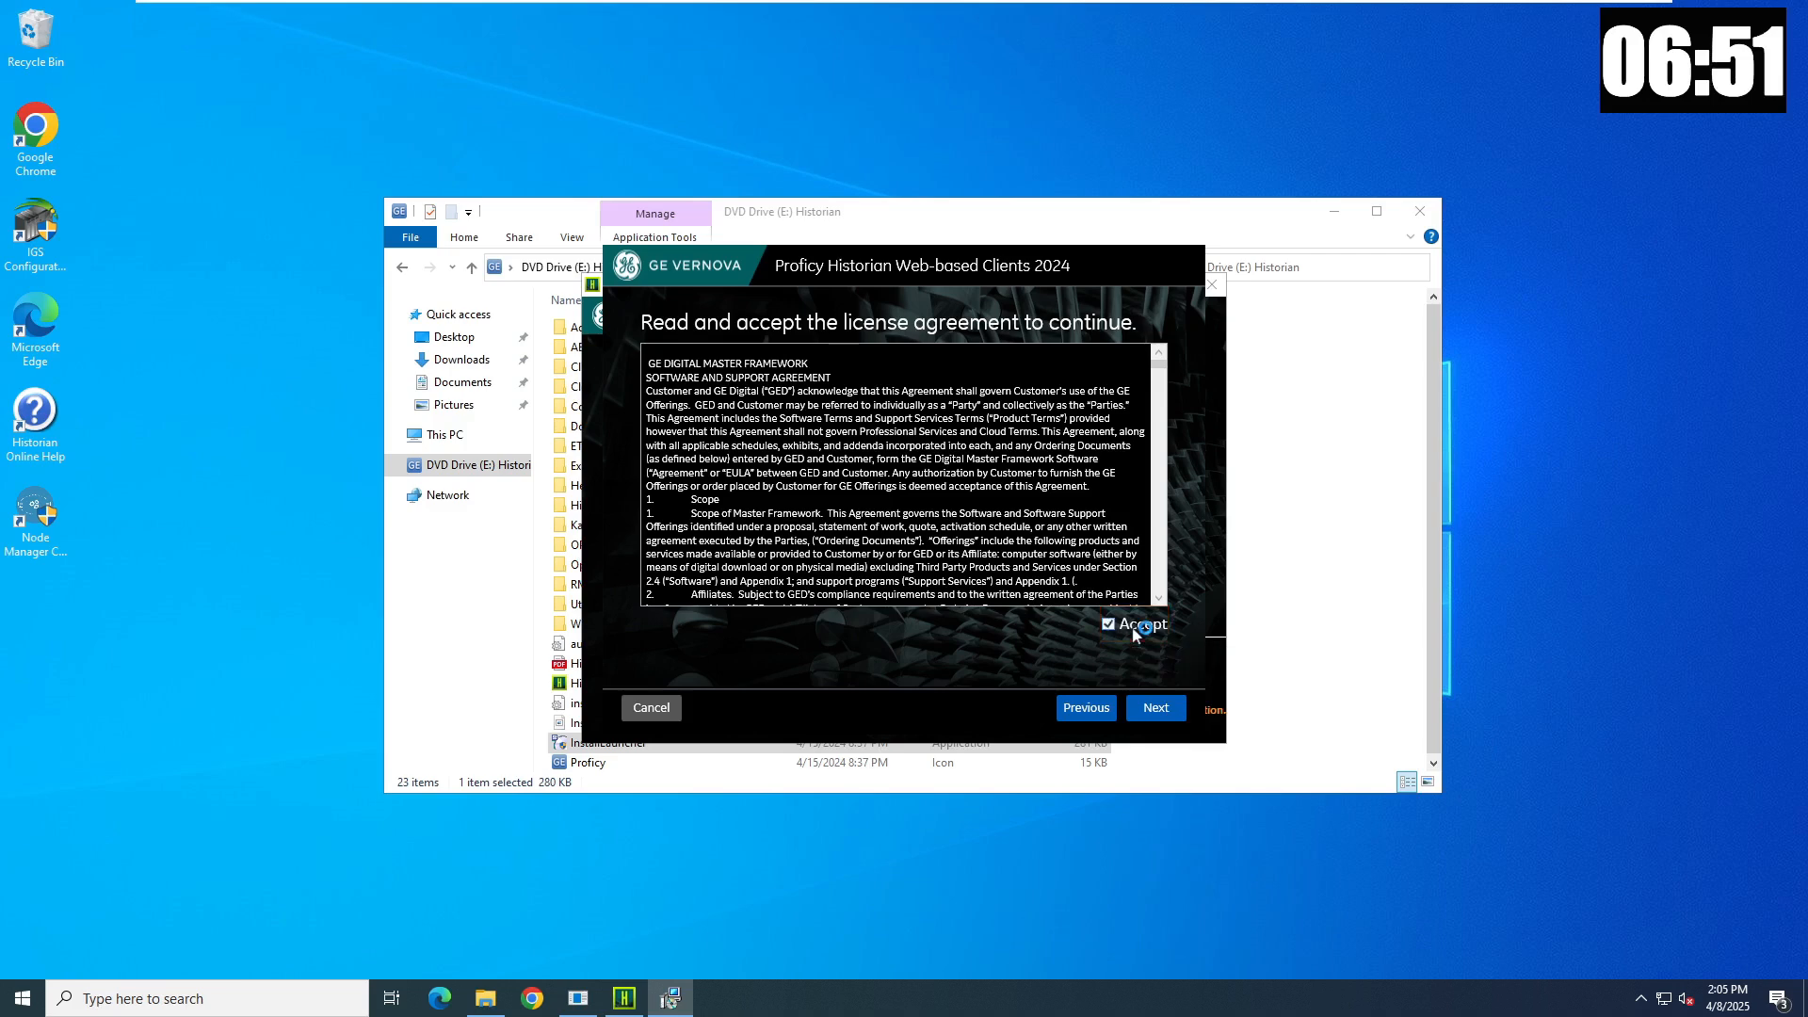
click(1160, 708)
click(1160, 714)
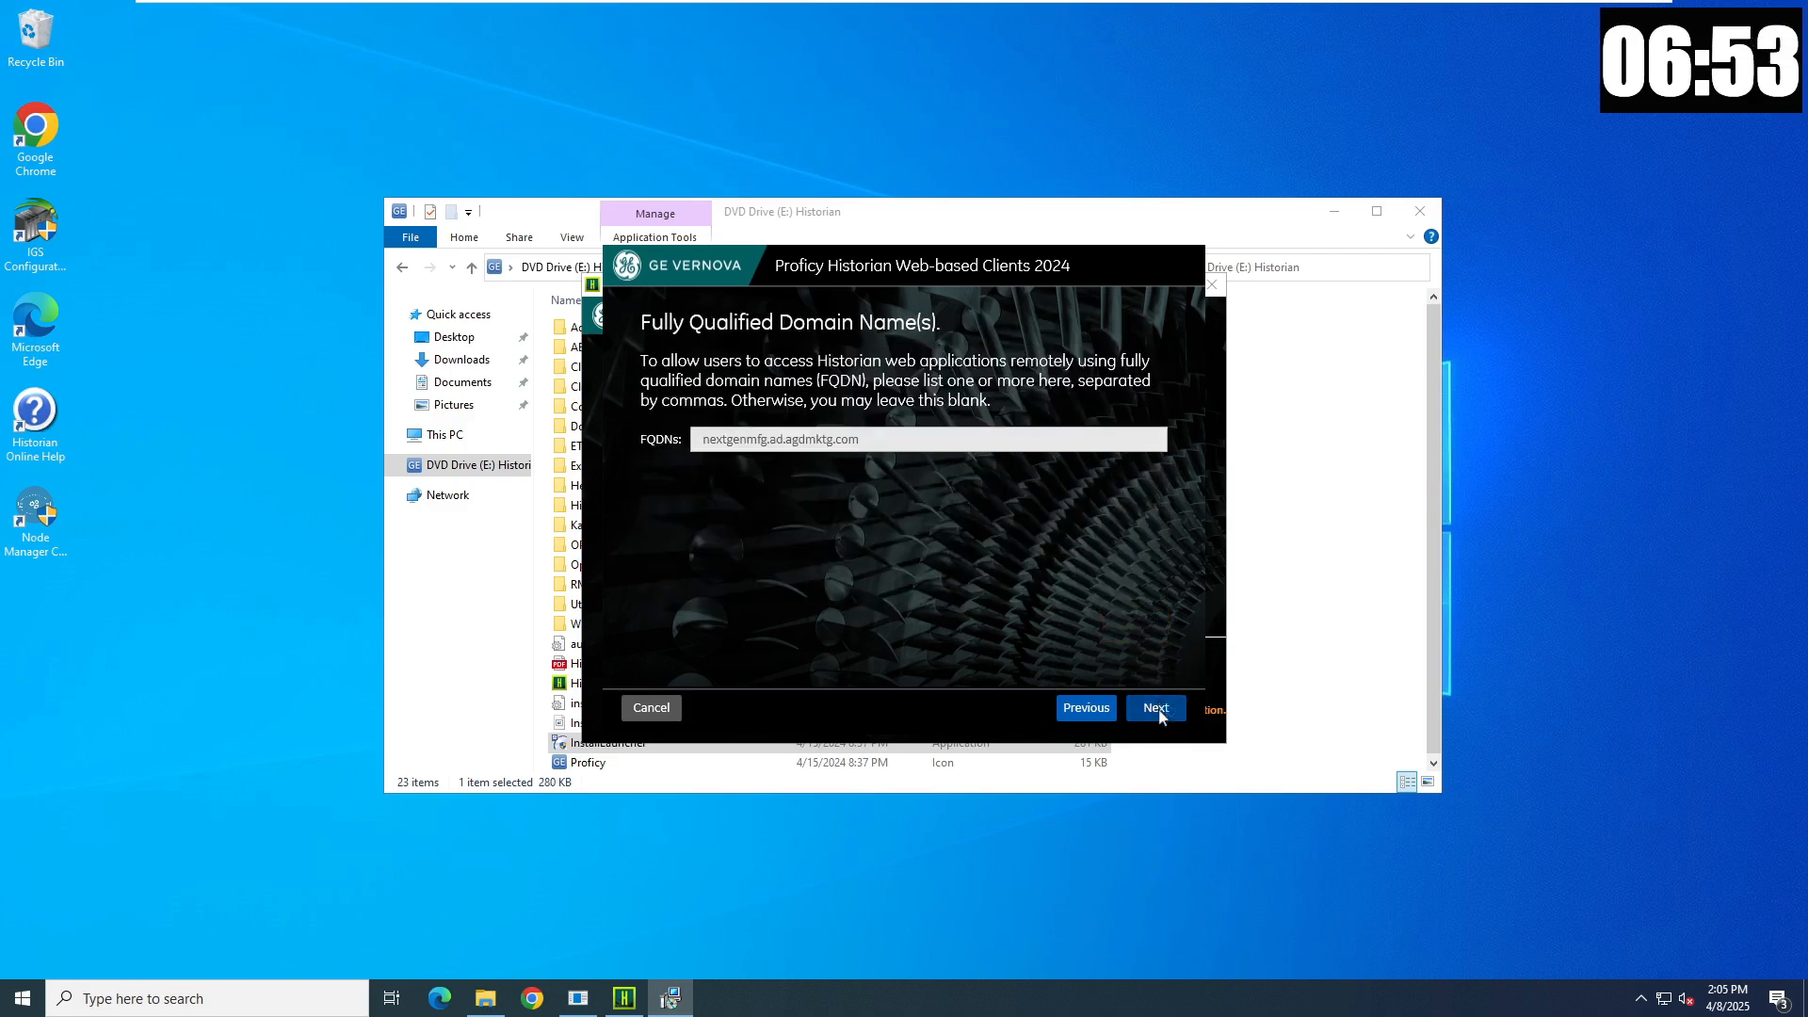
click(1160, 714)
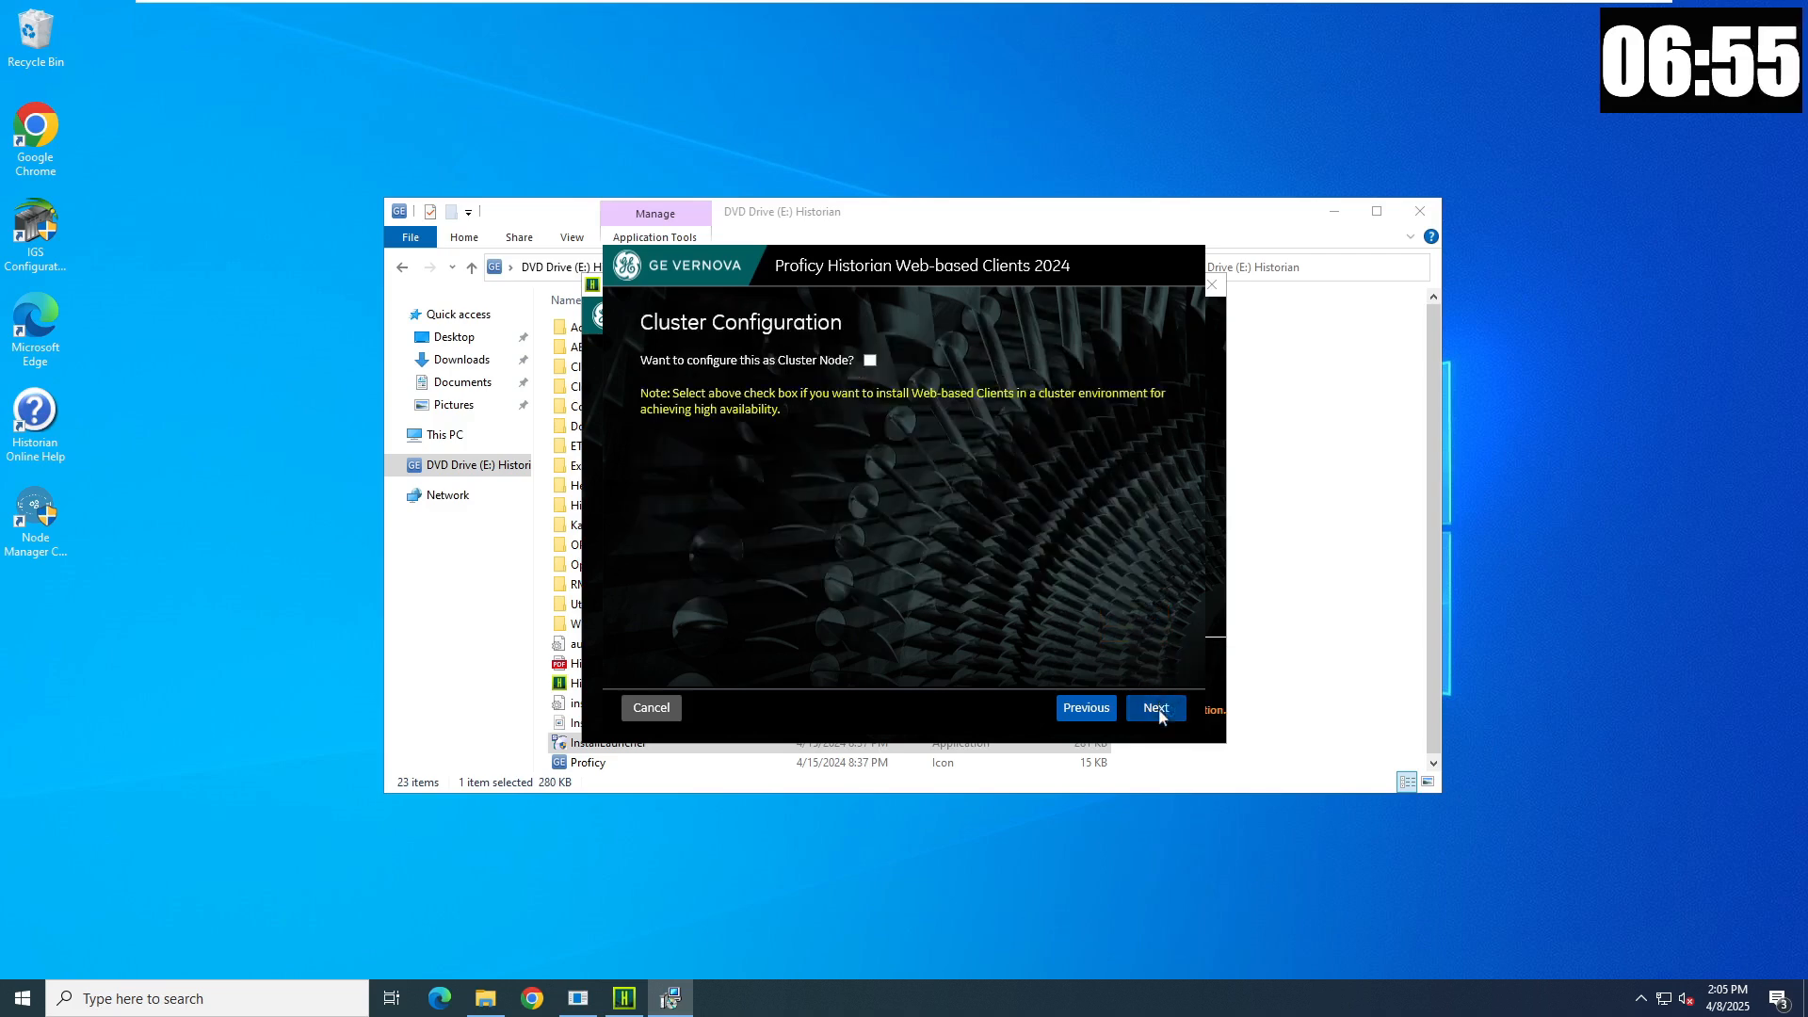
click(1160, 714)
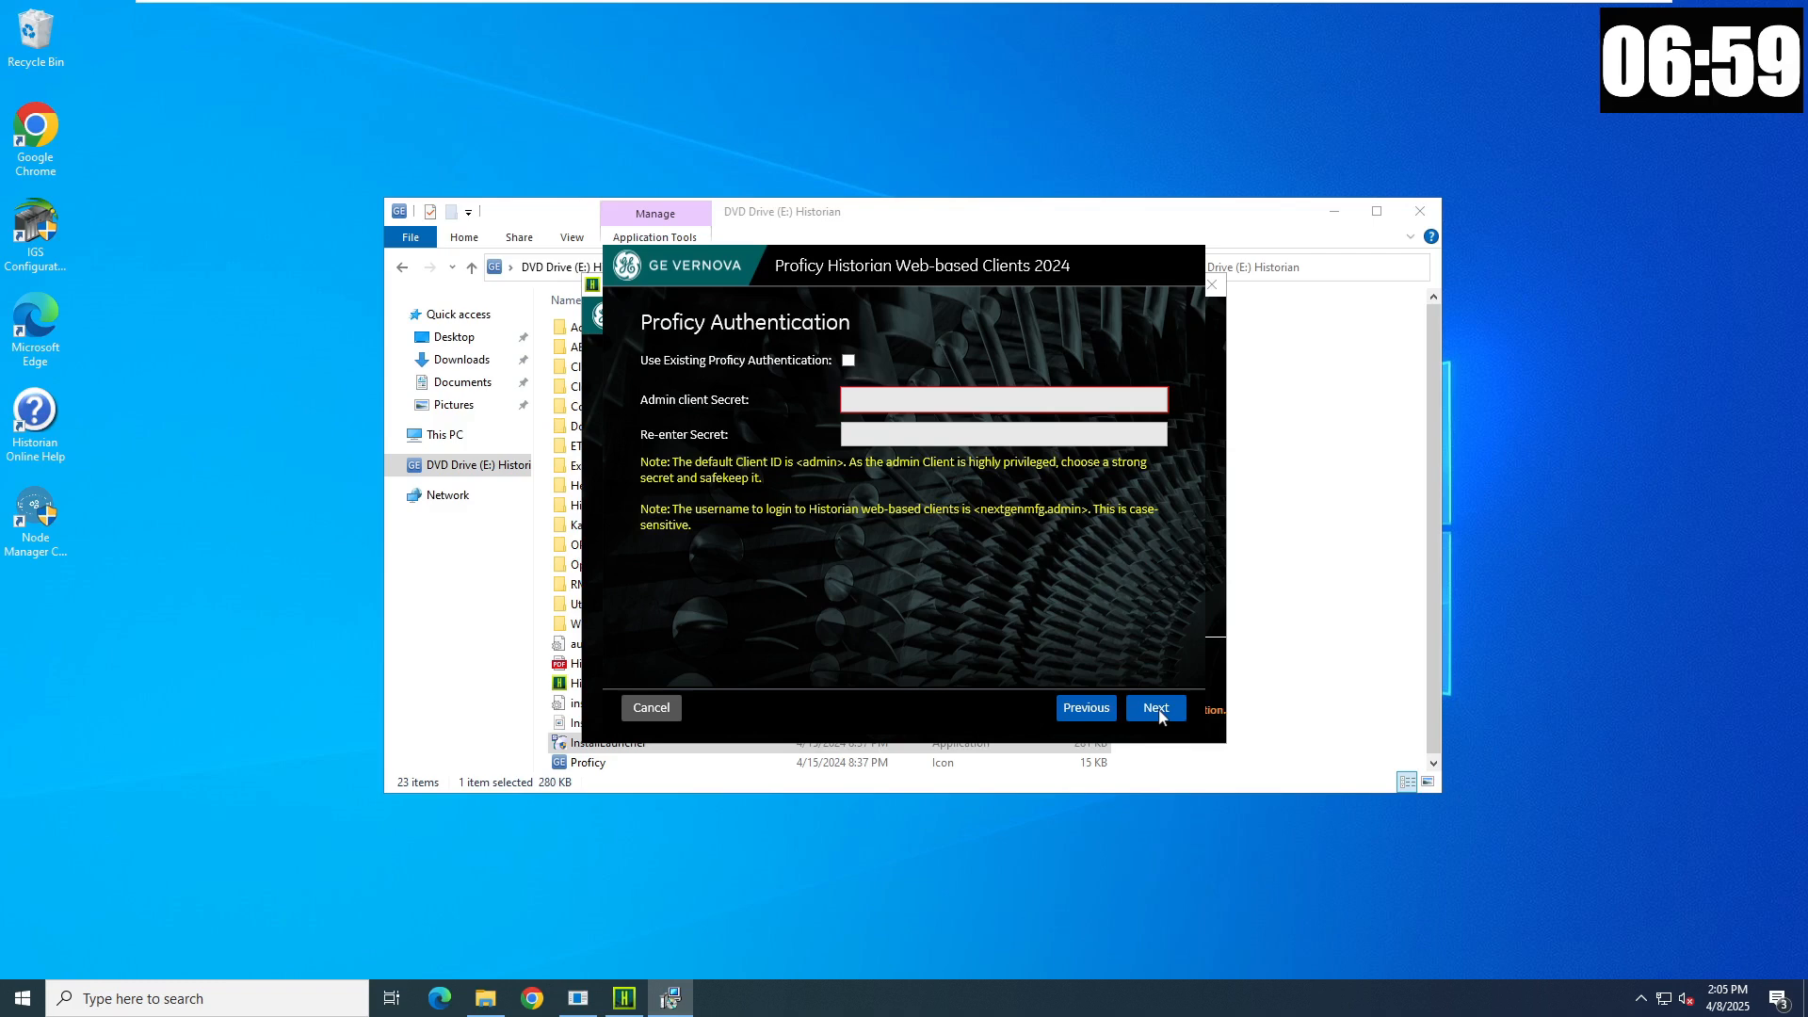
- Enter and confirm the admin client secret on the Proficy Authentication page
click(957, 404)
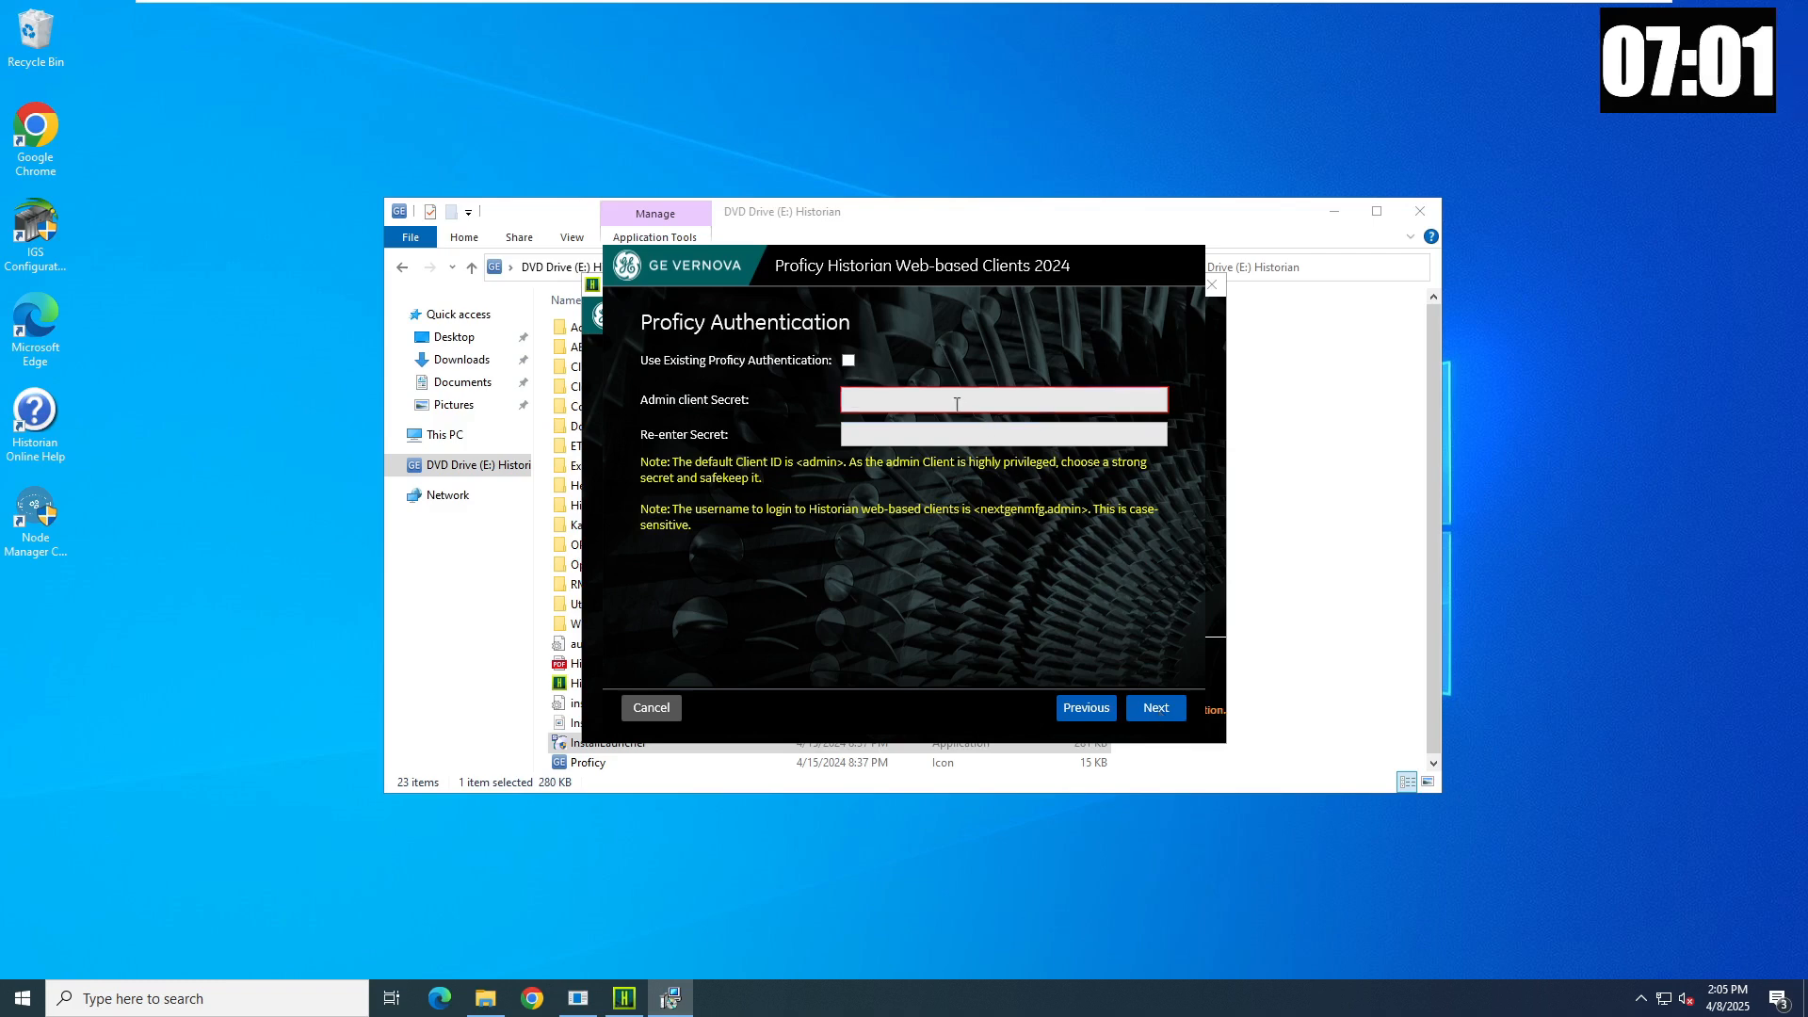
text(•••••••)
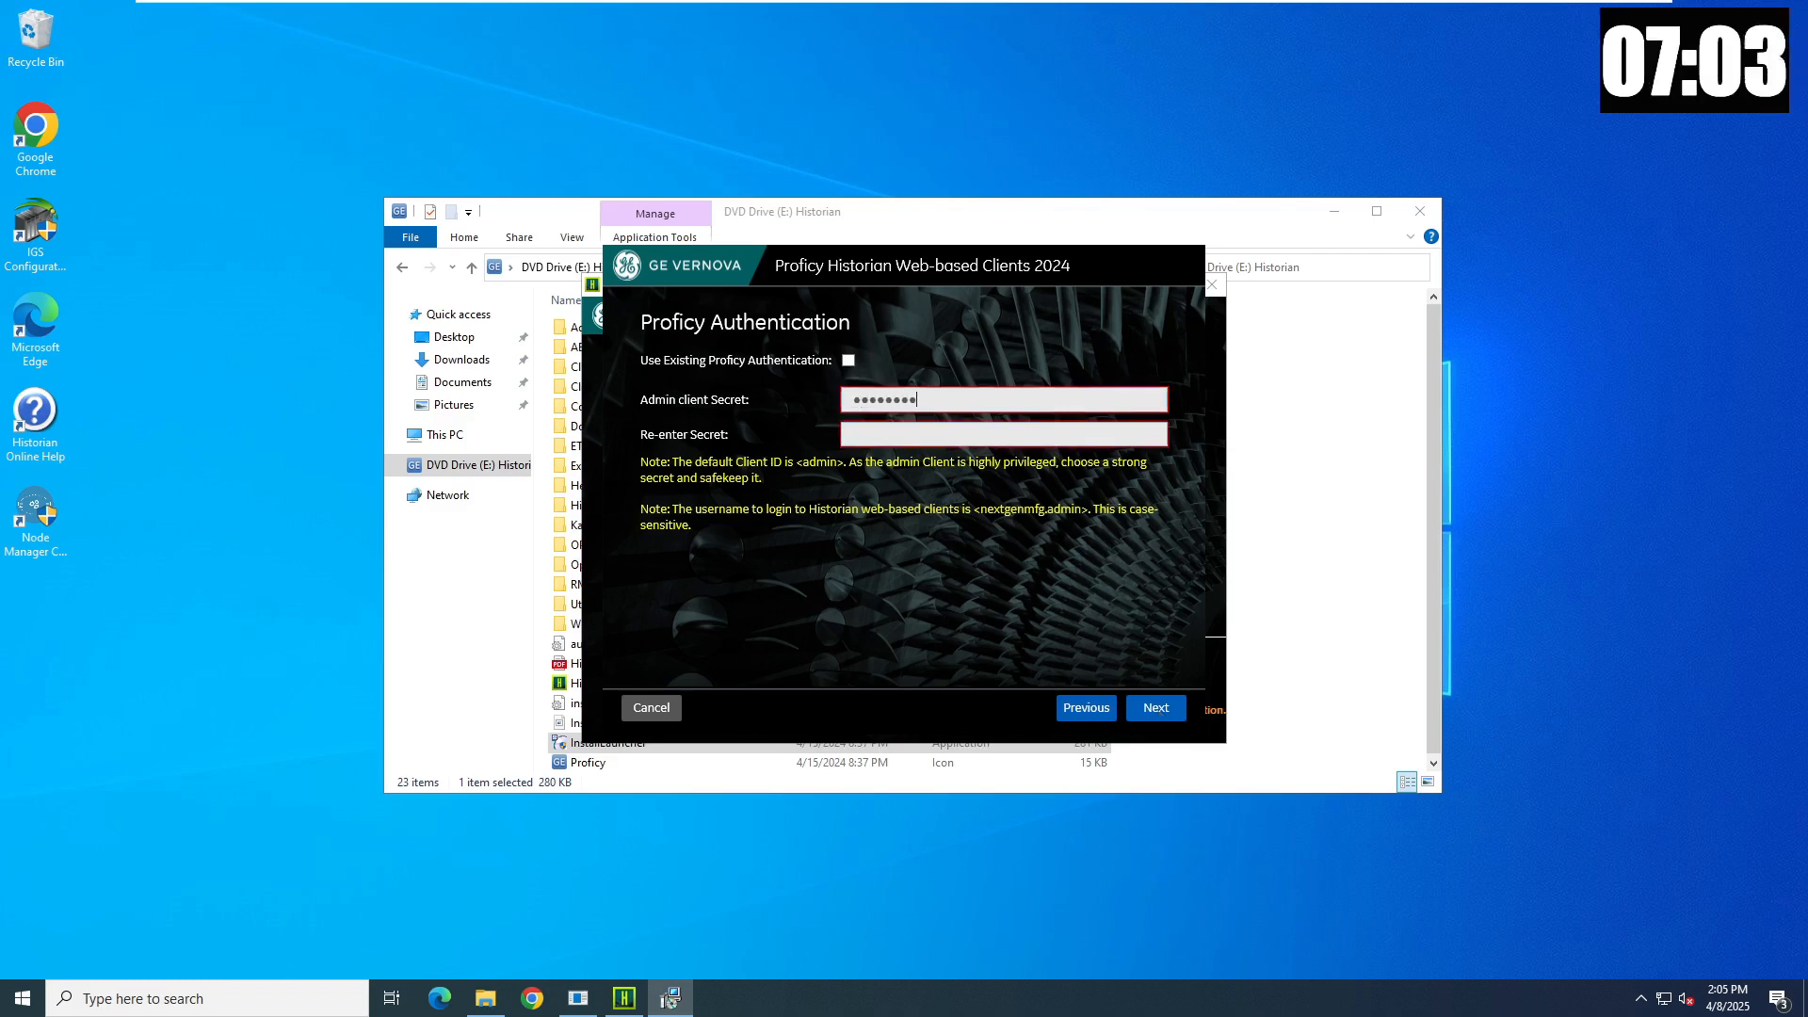
text(••)
key(Tab)
text(•••)
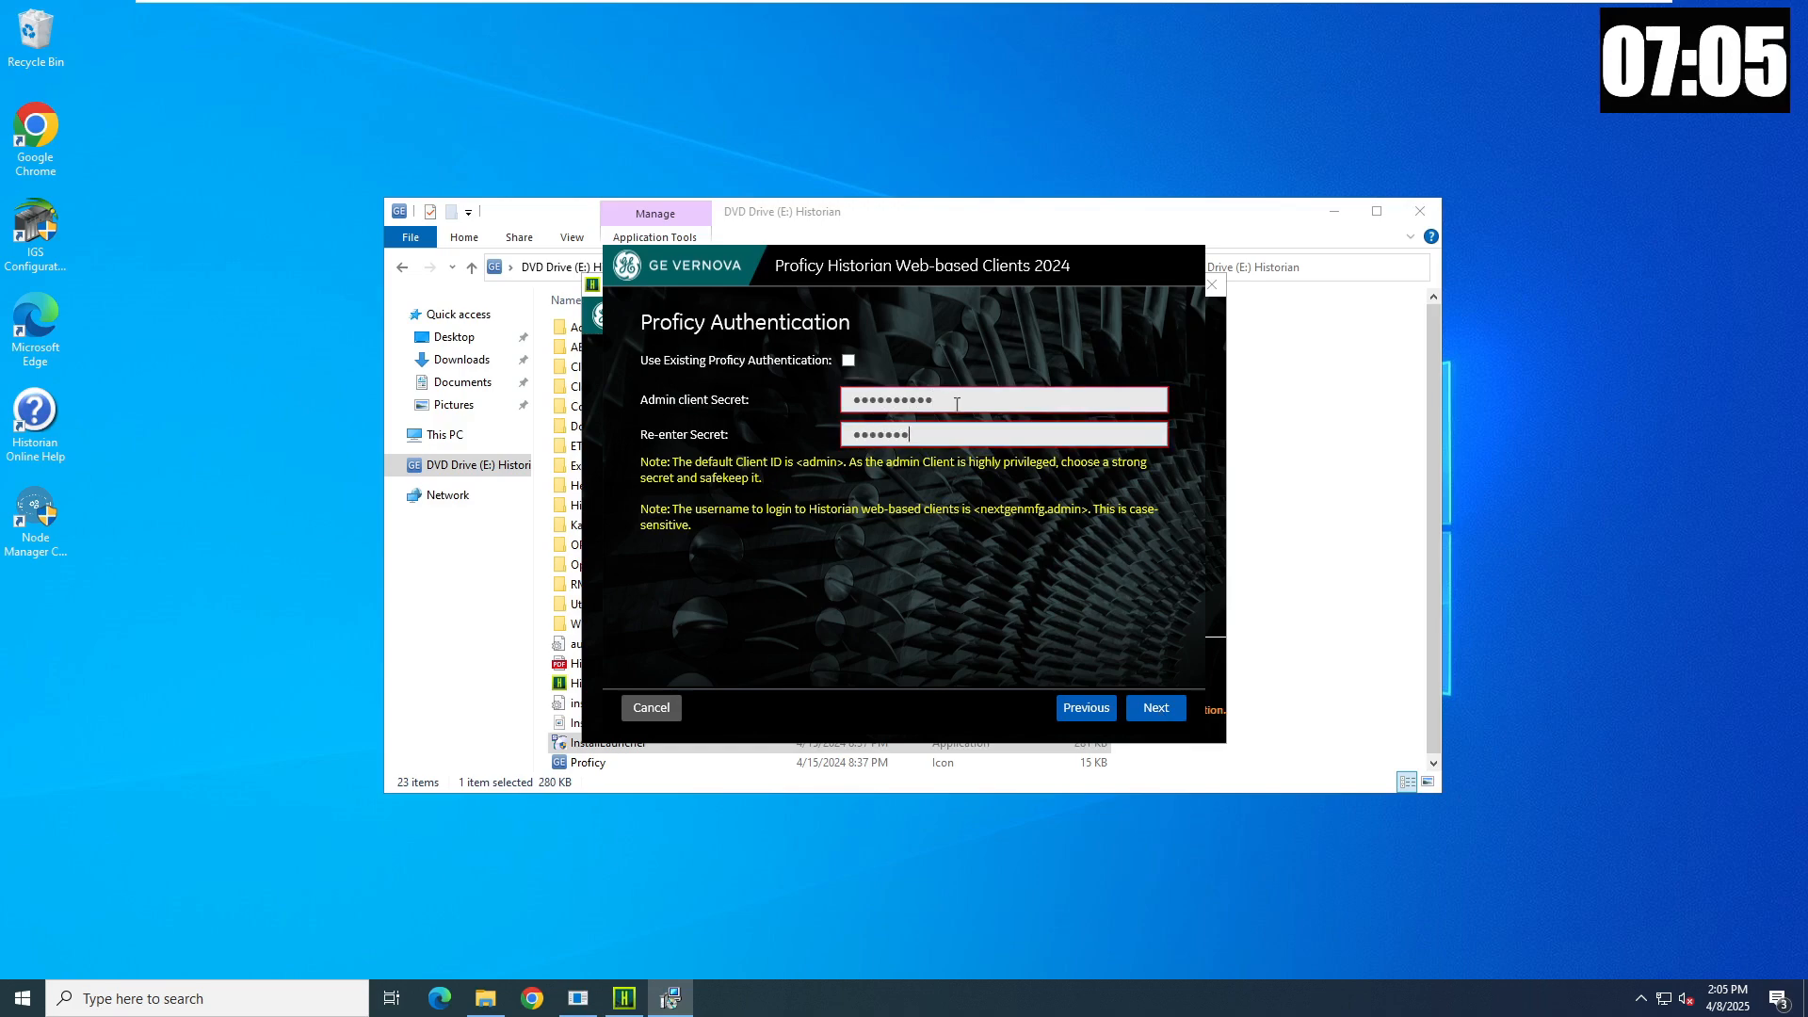
text(•••••••)
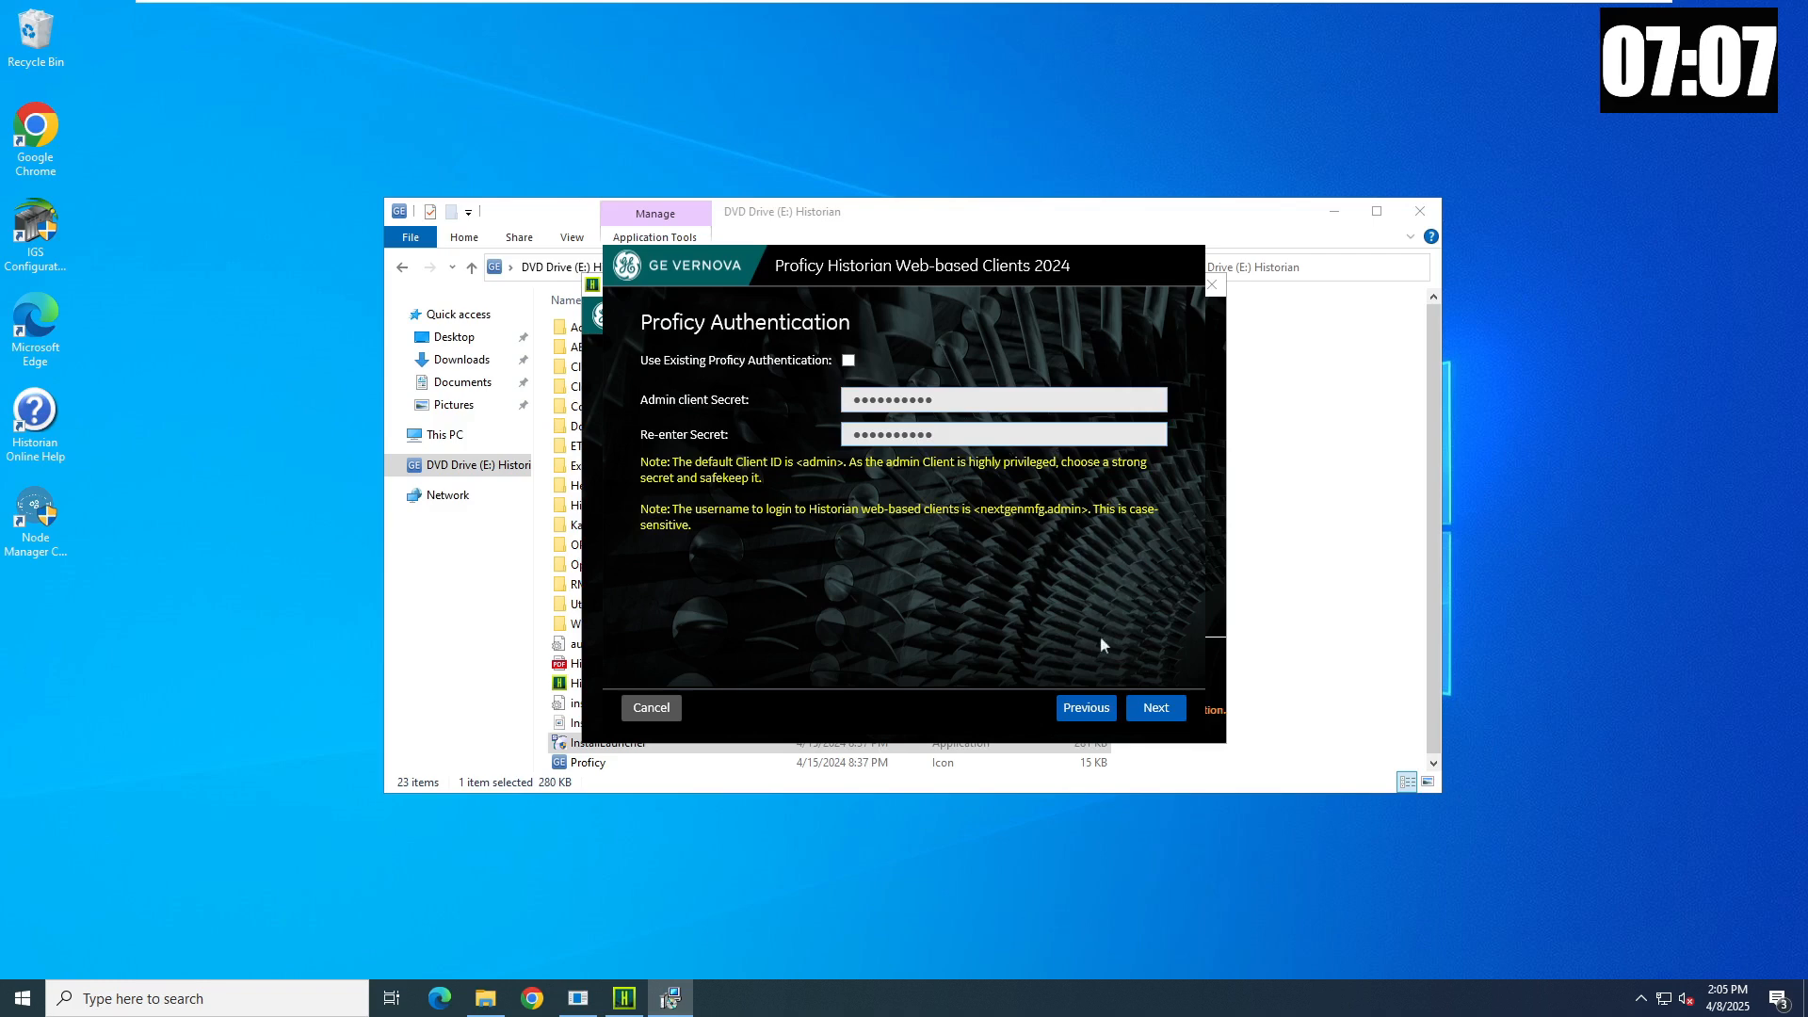
click(1156, 708)
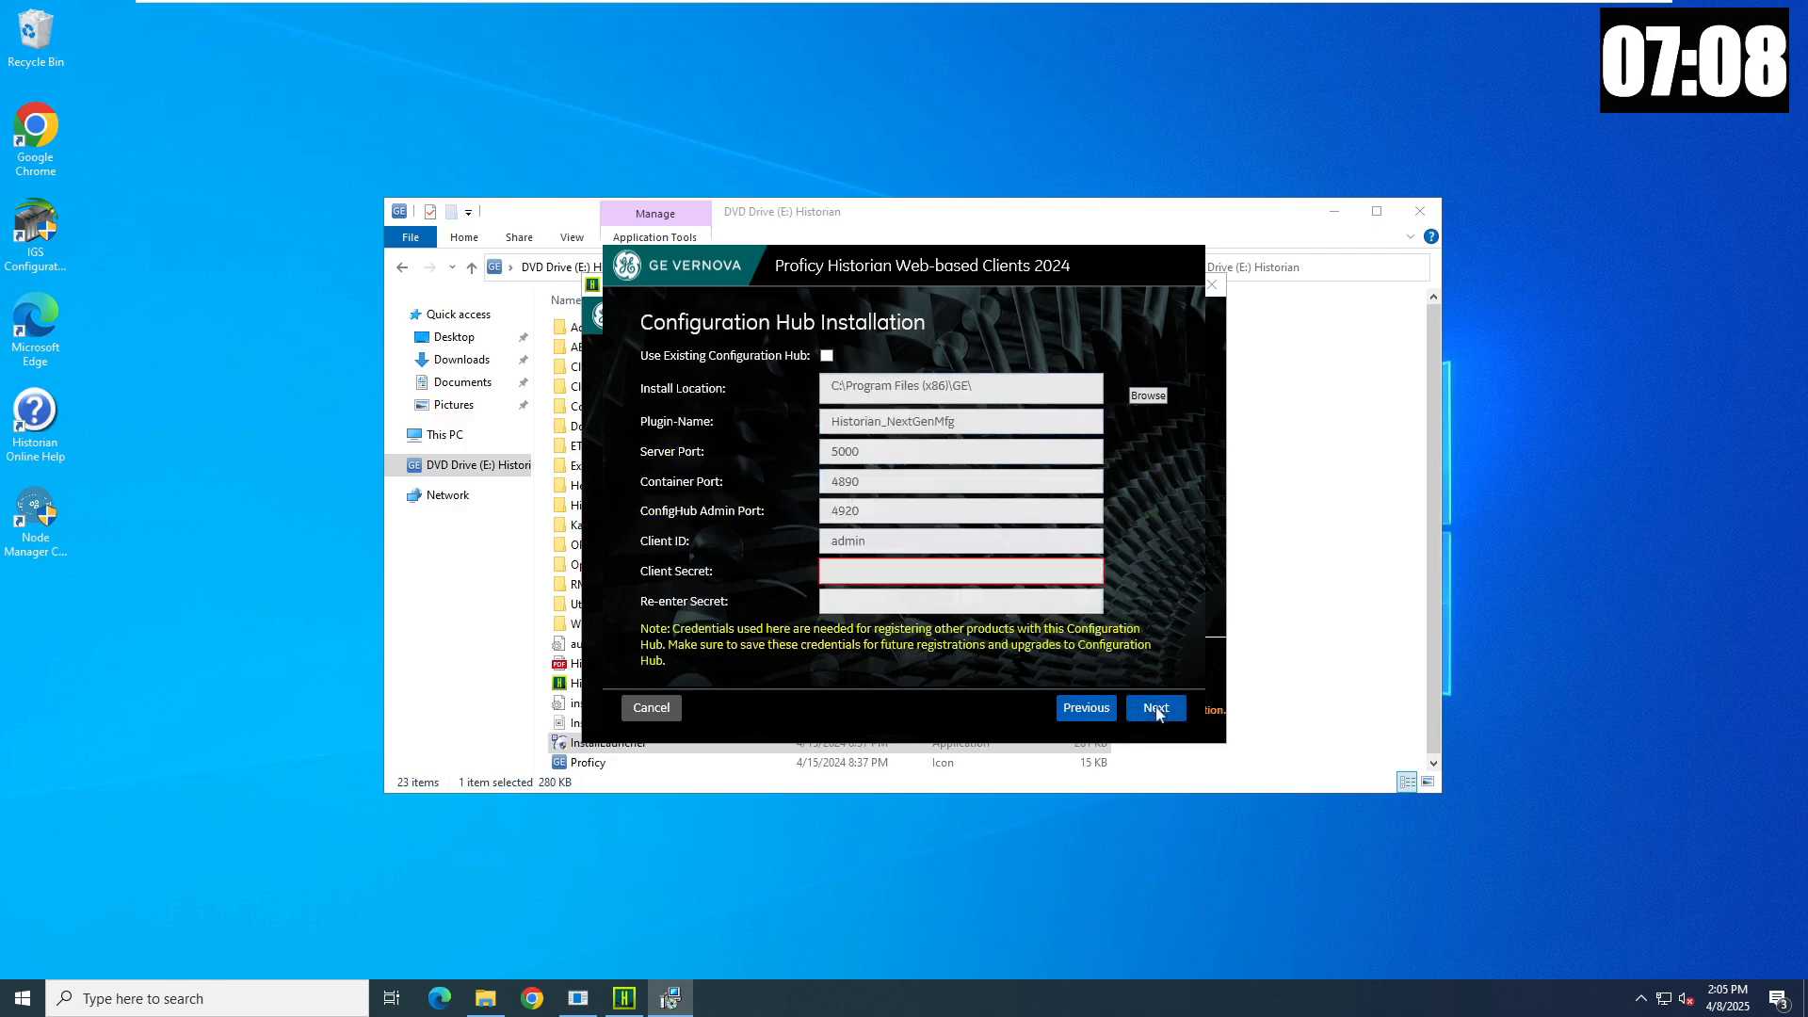
- Enter and re-enter the Configuration Hub client secret
click(935, 569)
text(••)
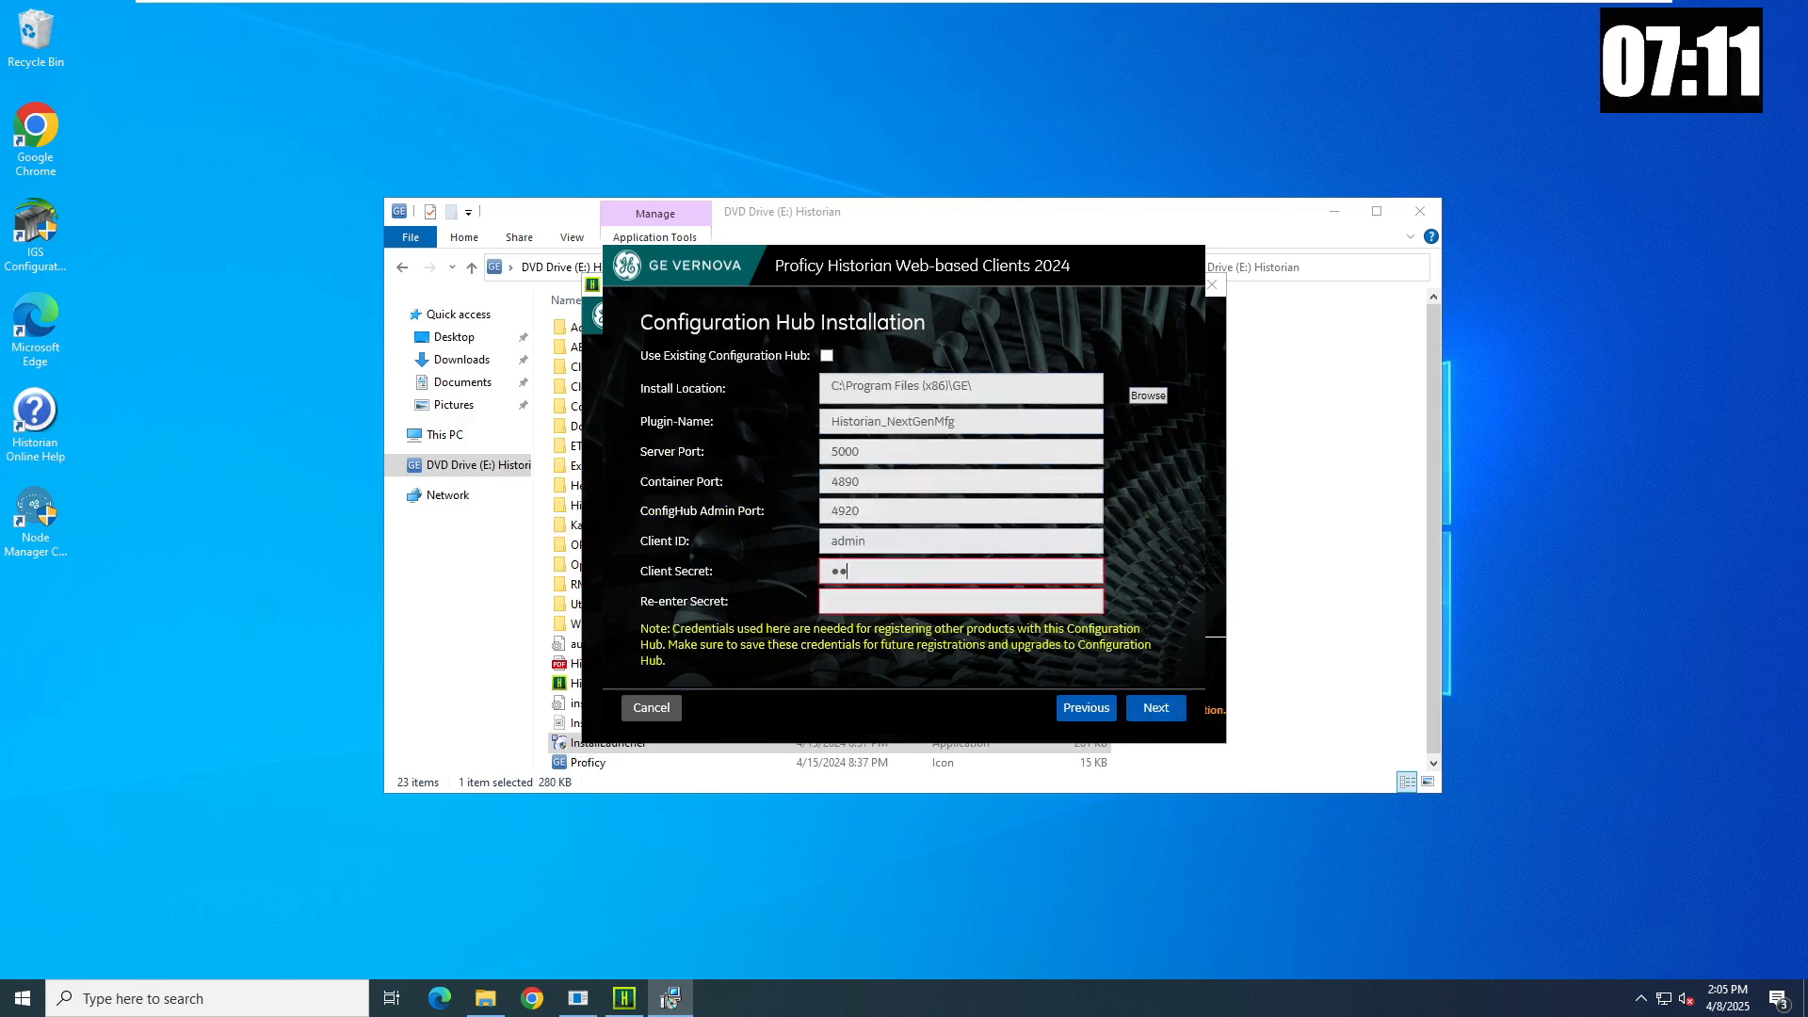
text(•••••••)
key(Tab)
text(••)
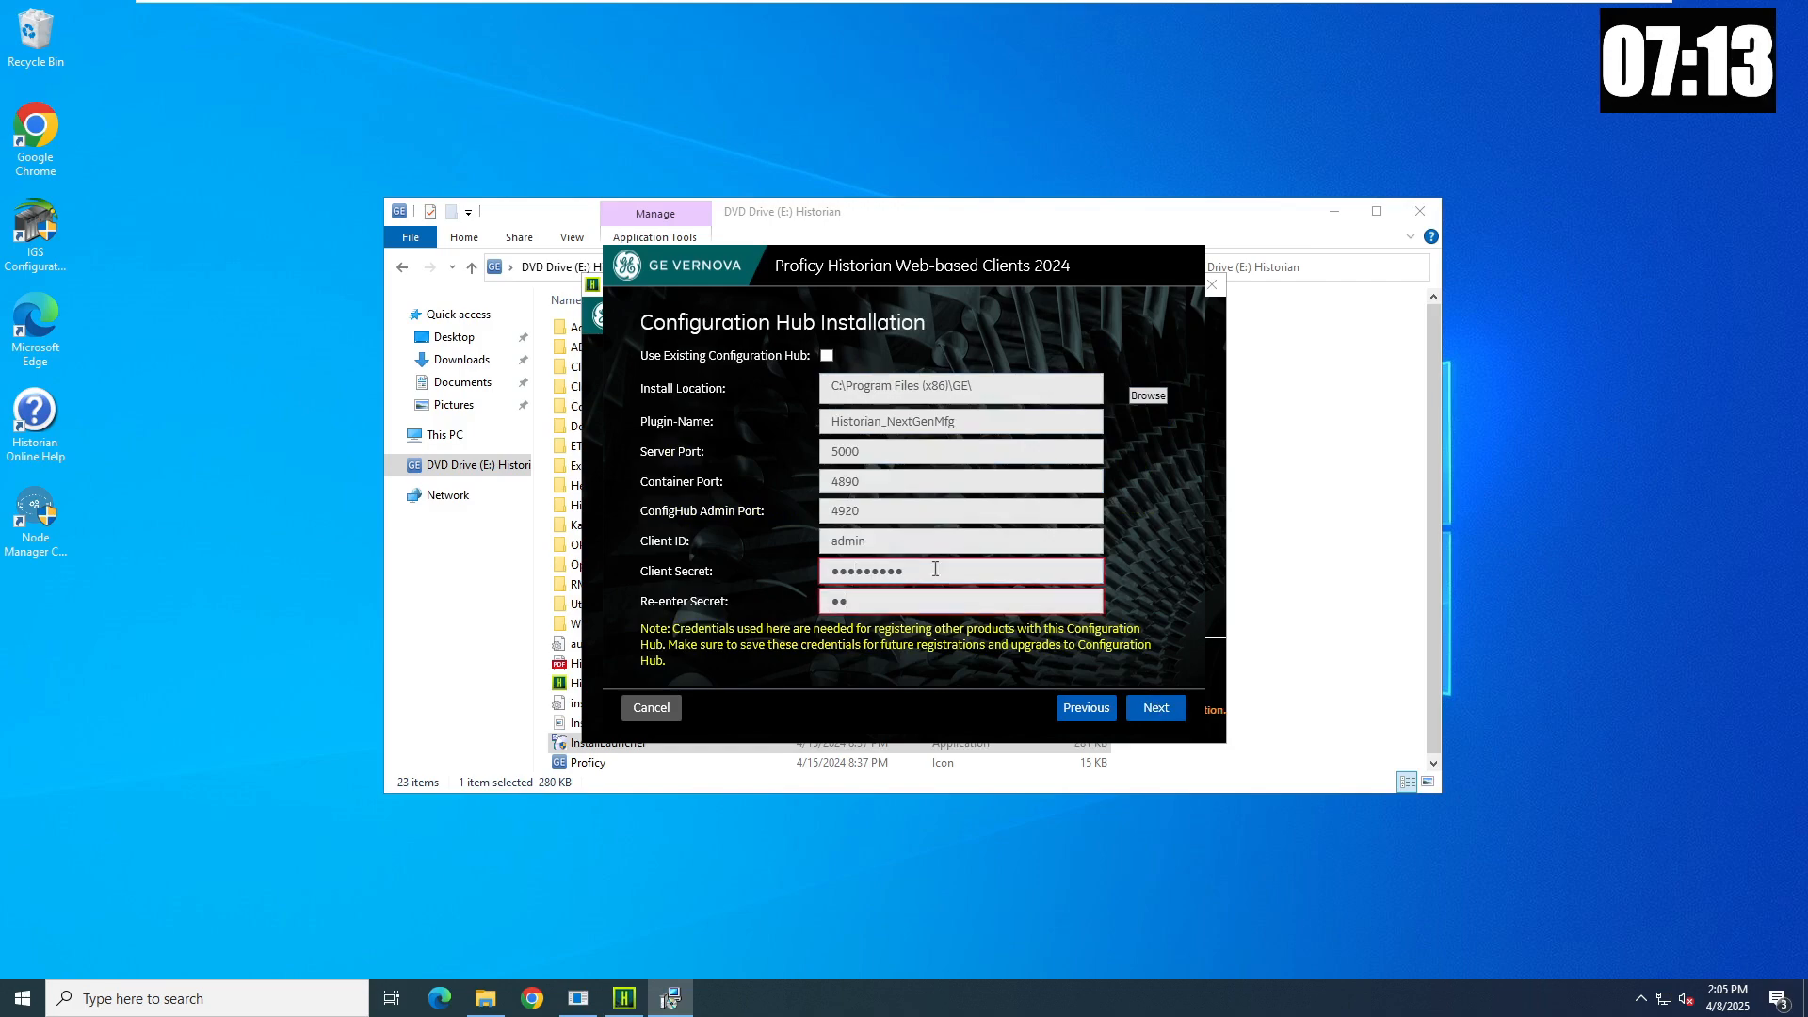
text(•••••••)
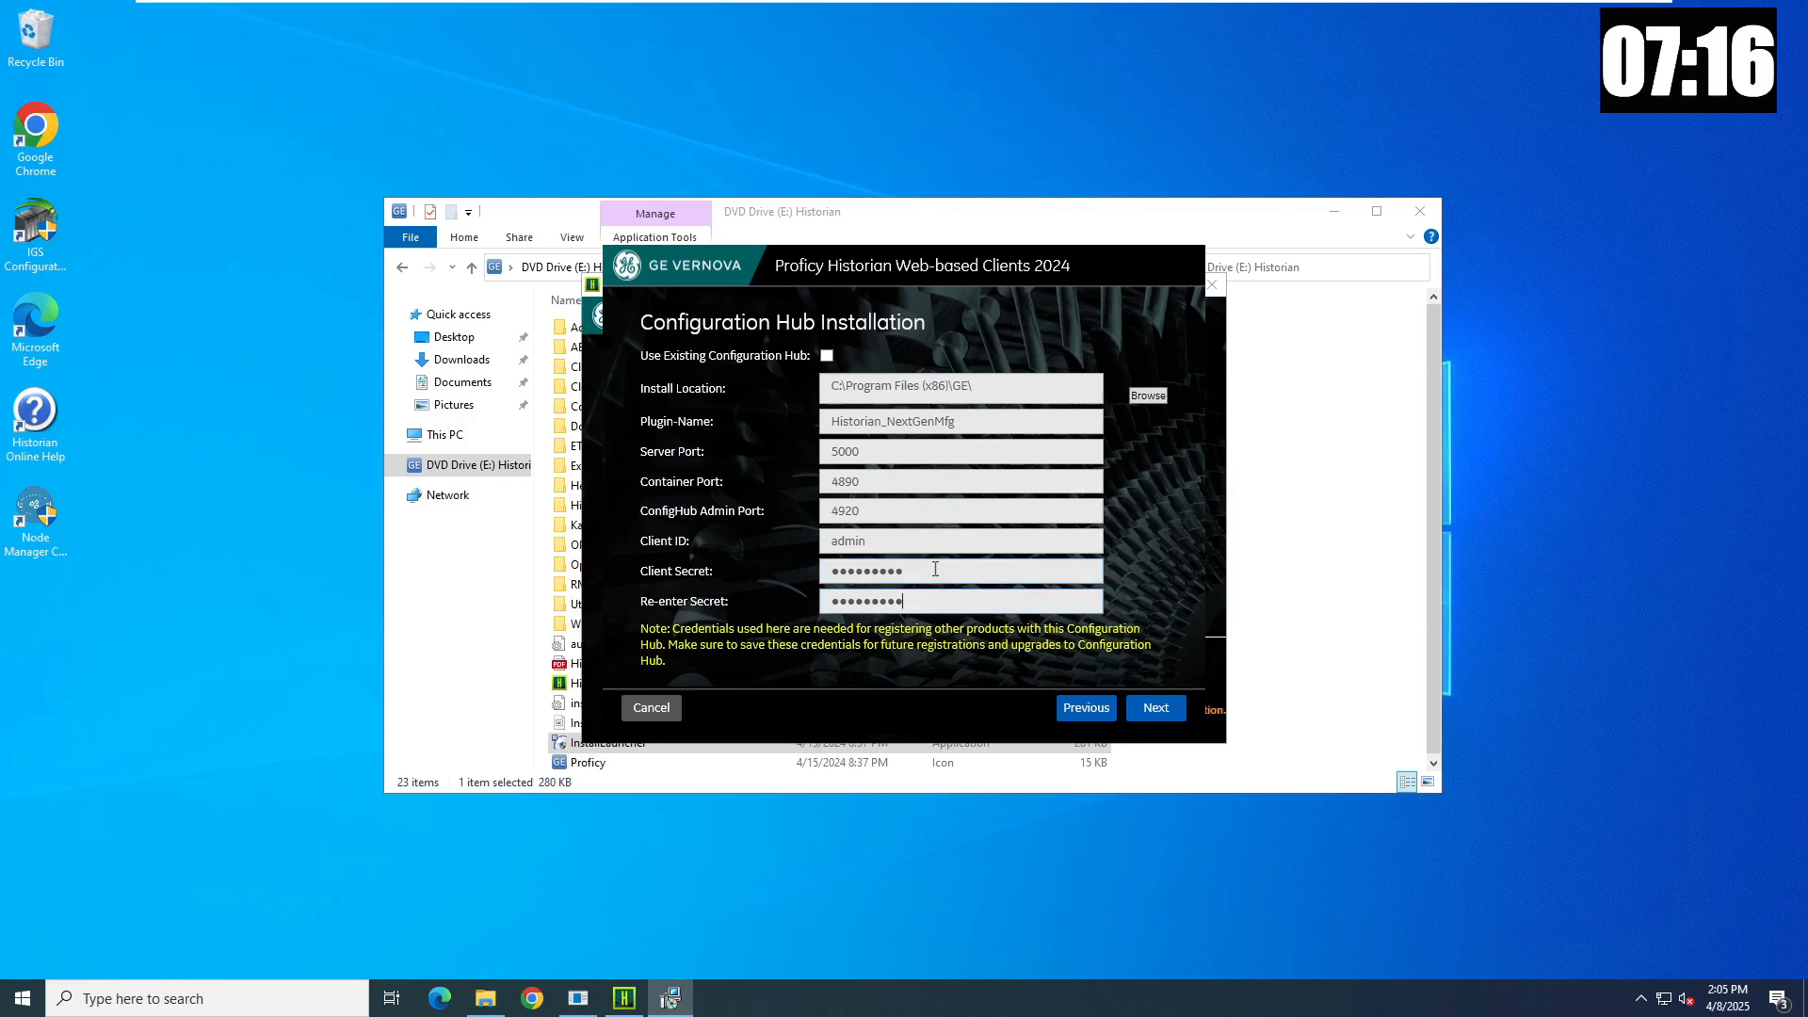
- Install the Web-based Clients on C: with default log locations and NextGenMfg as server, then exit
click(1157, 709)
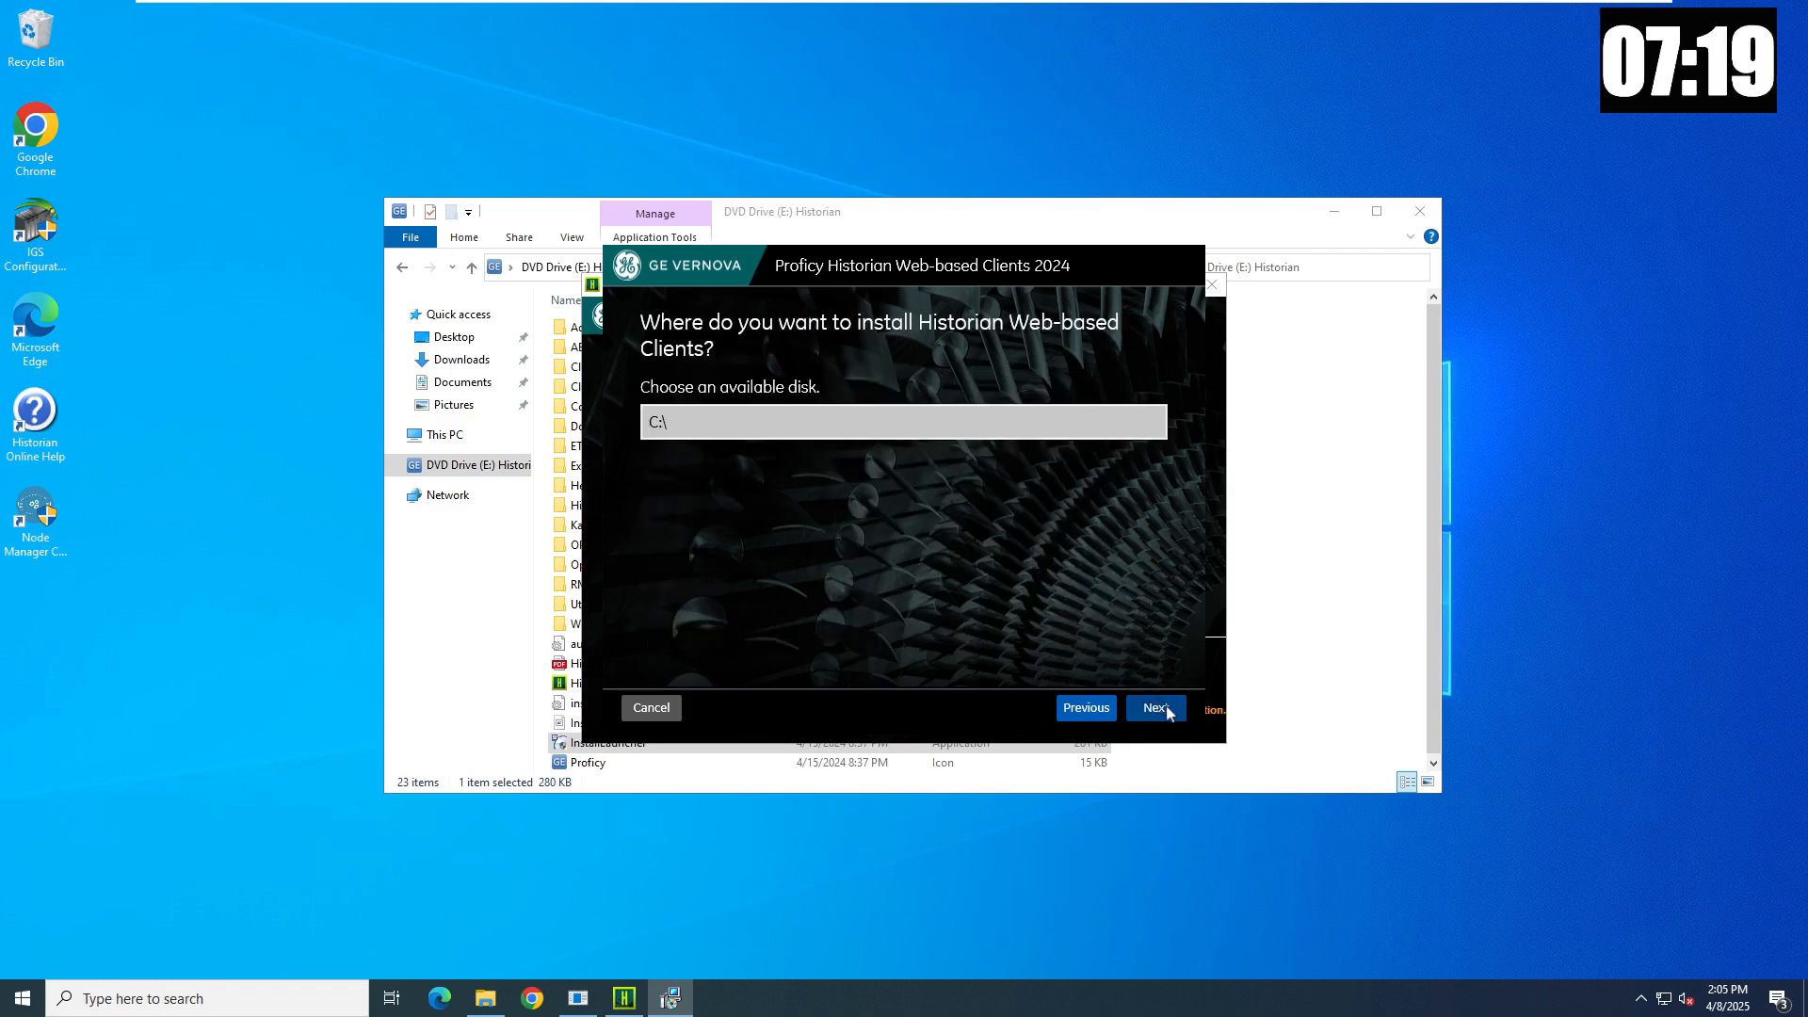
click(1156, 708)
click(1156, 708)
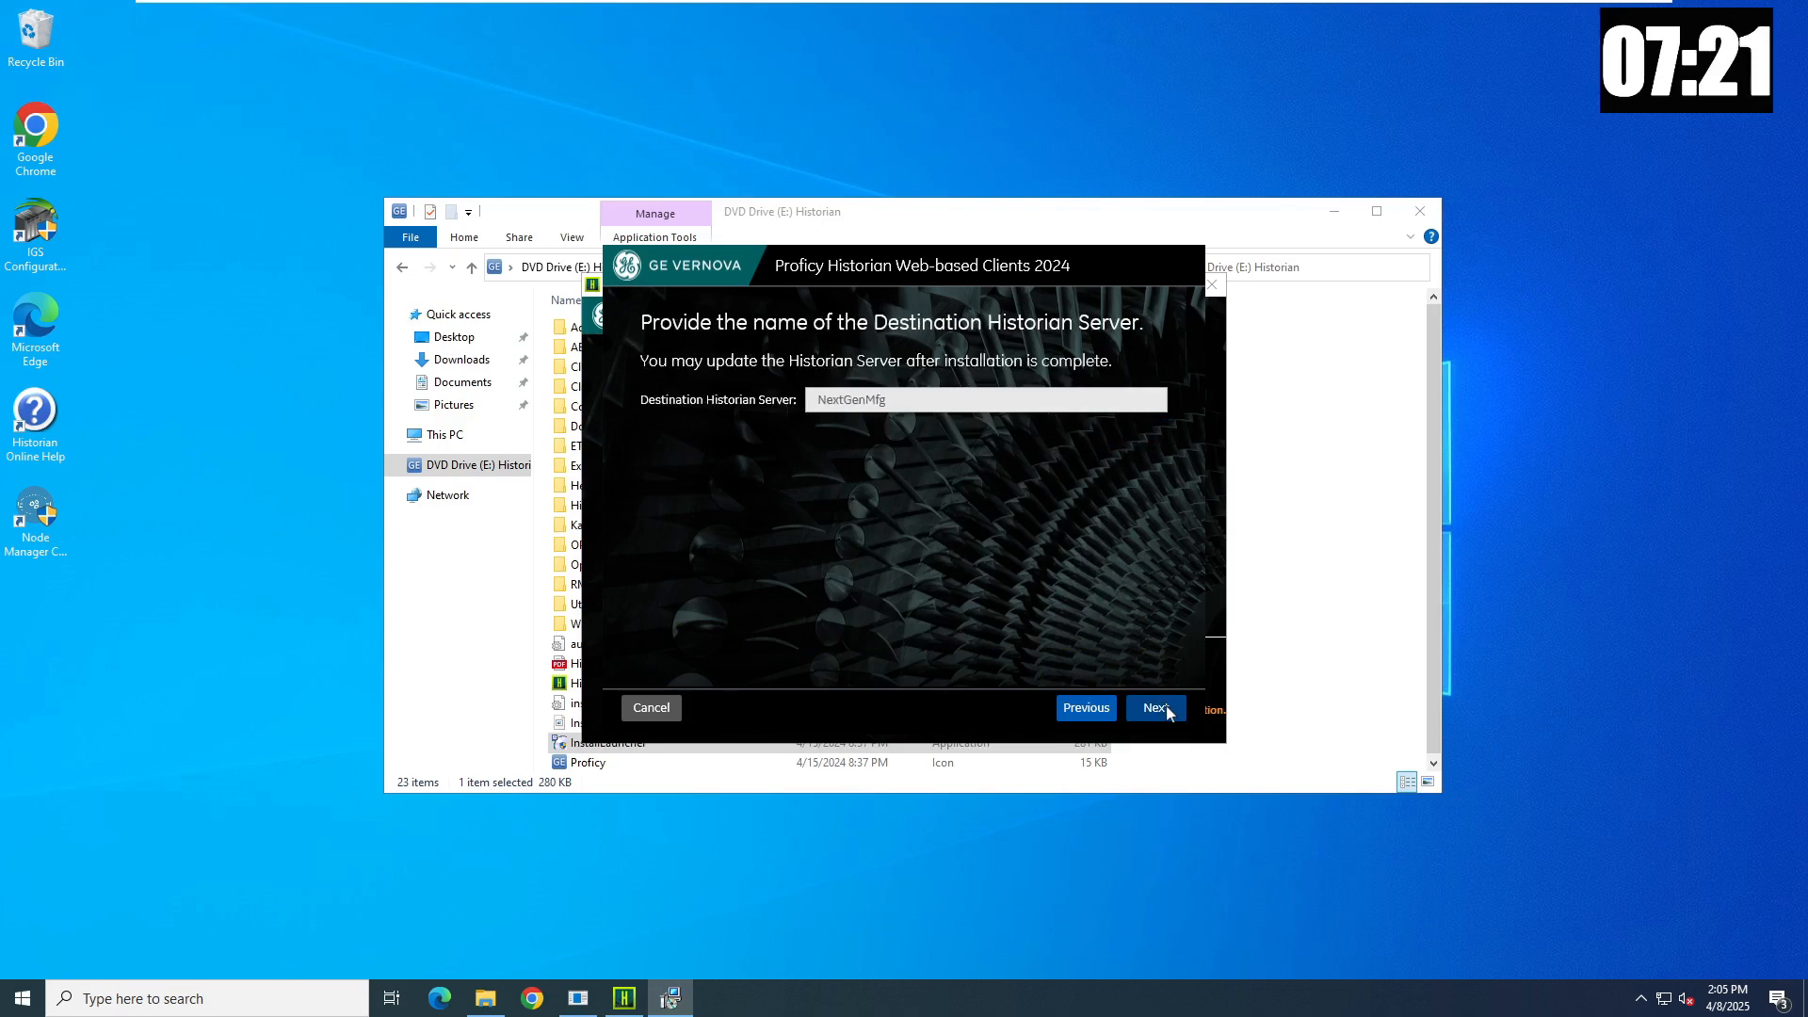
click(1168, 711)
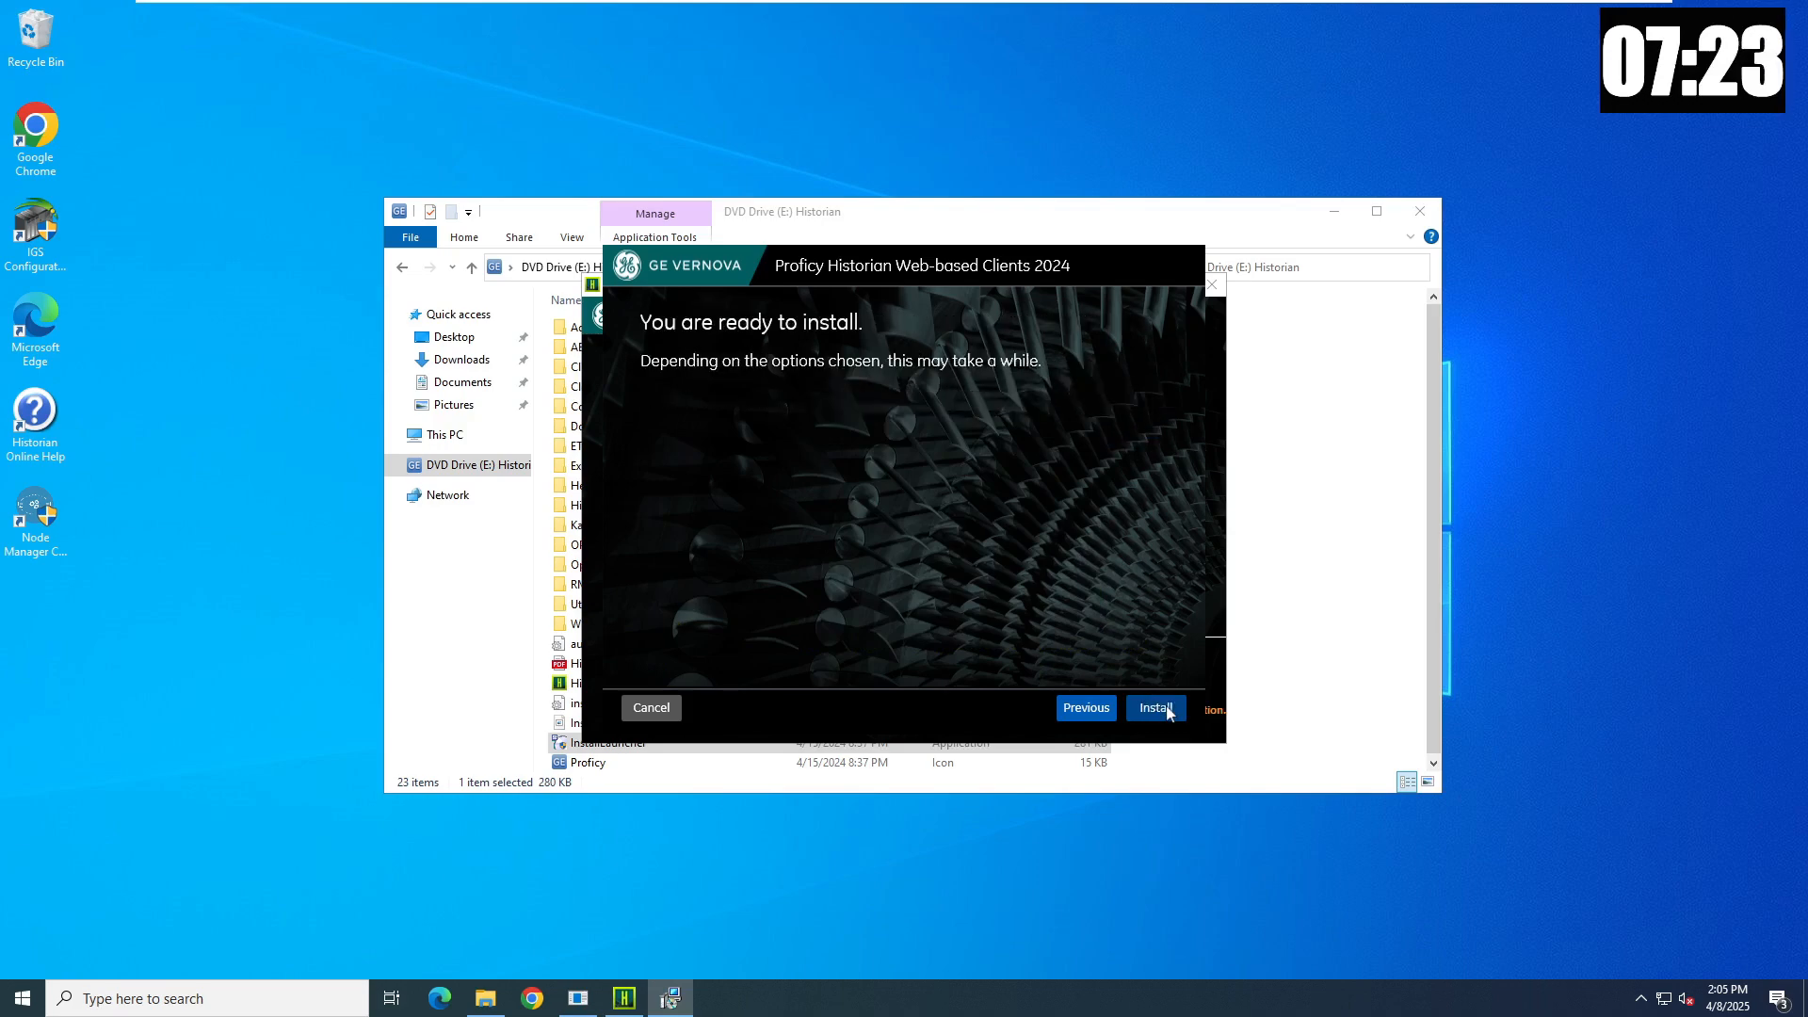
click(1168, 711)
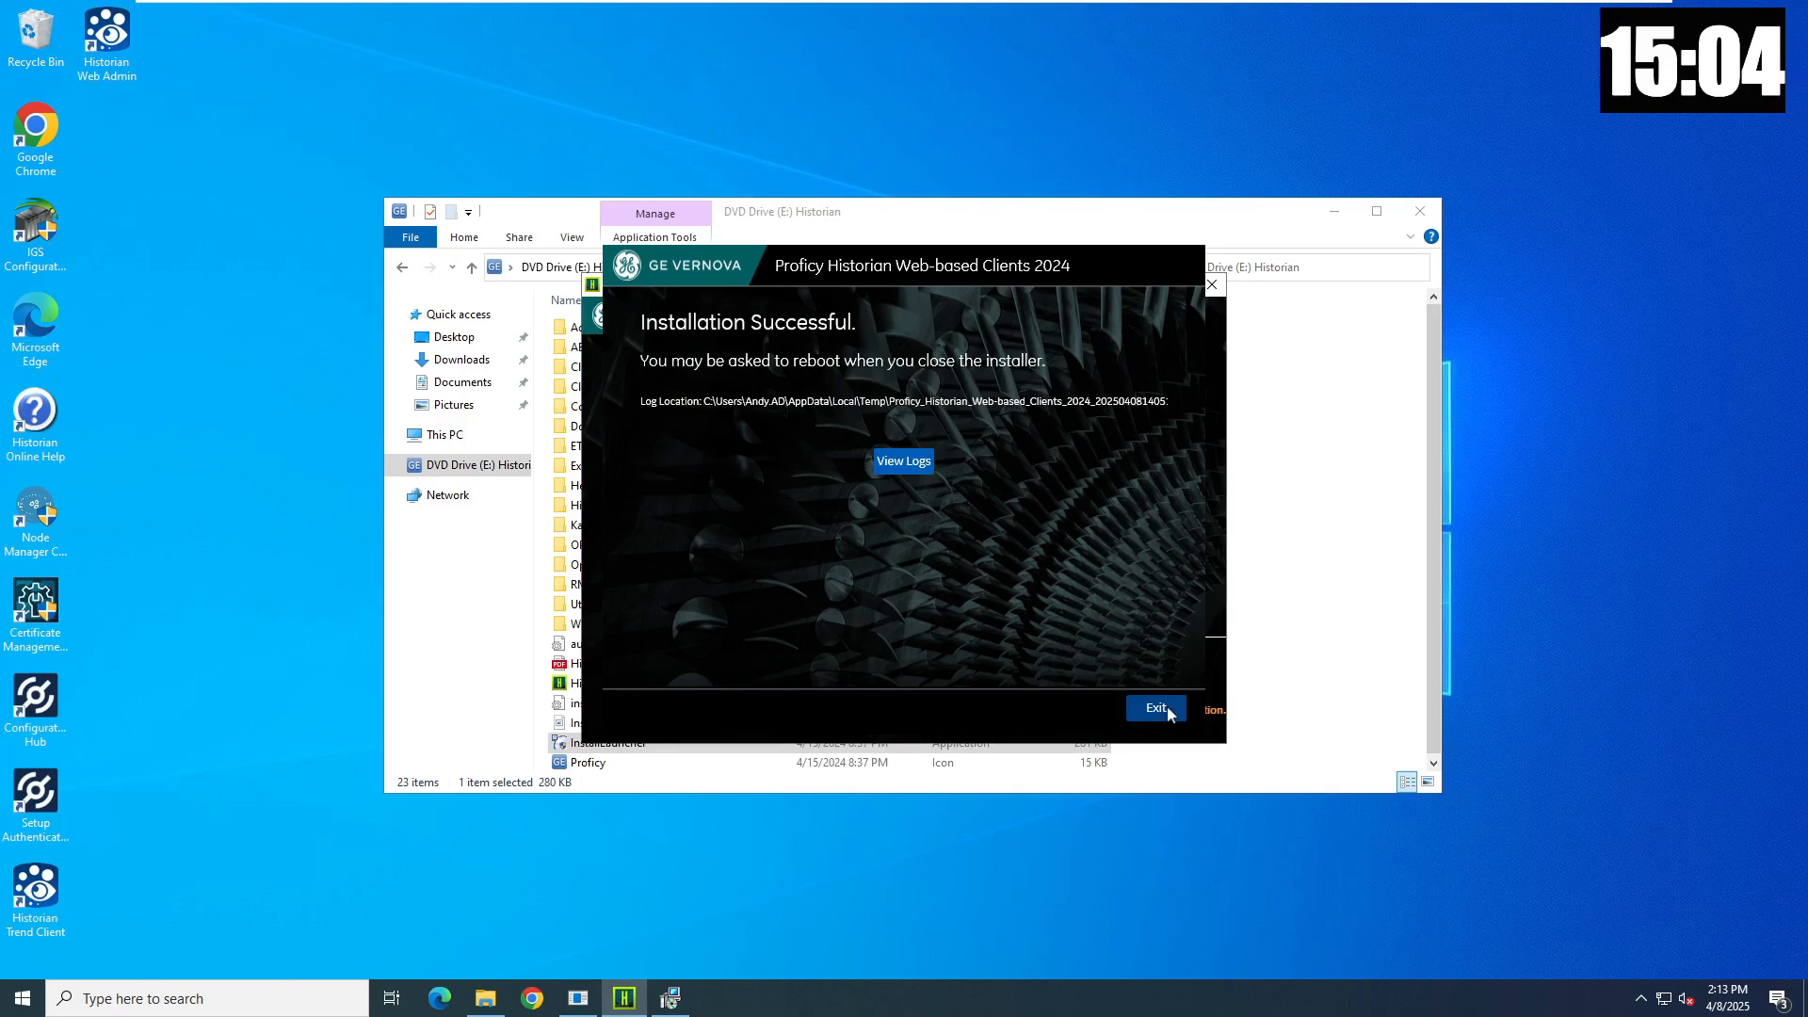
click(1166, 708)
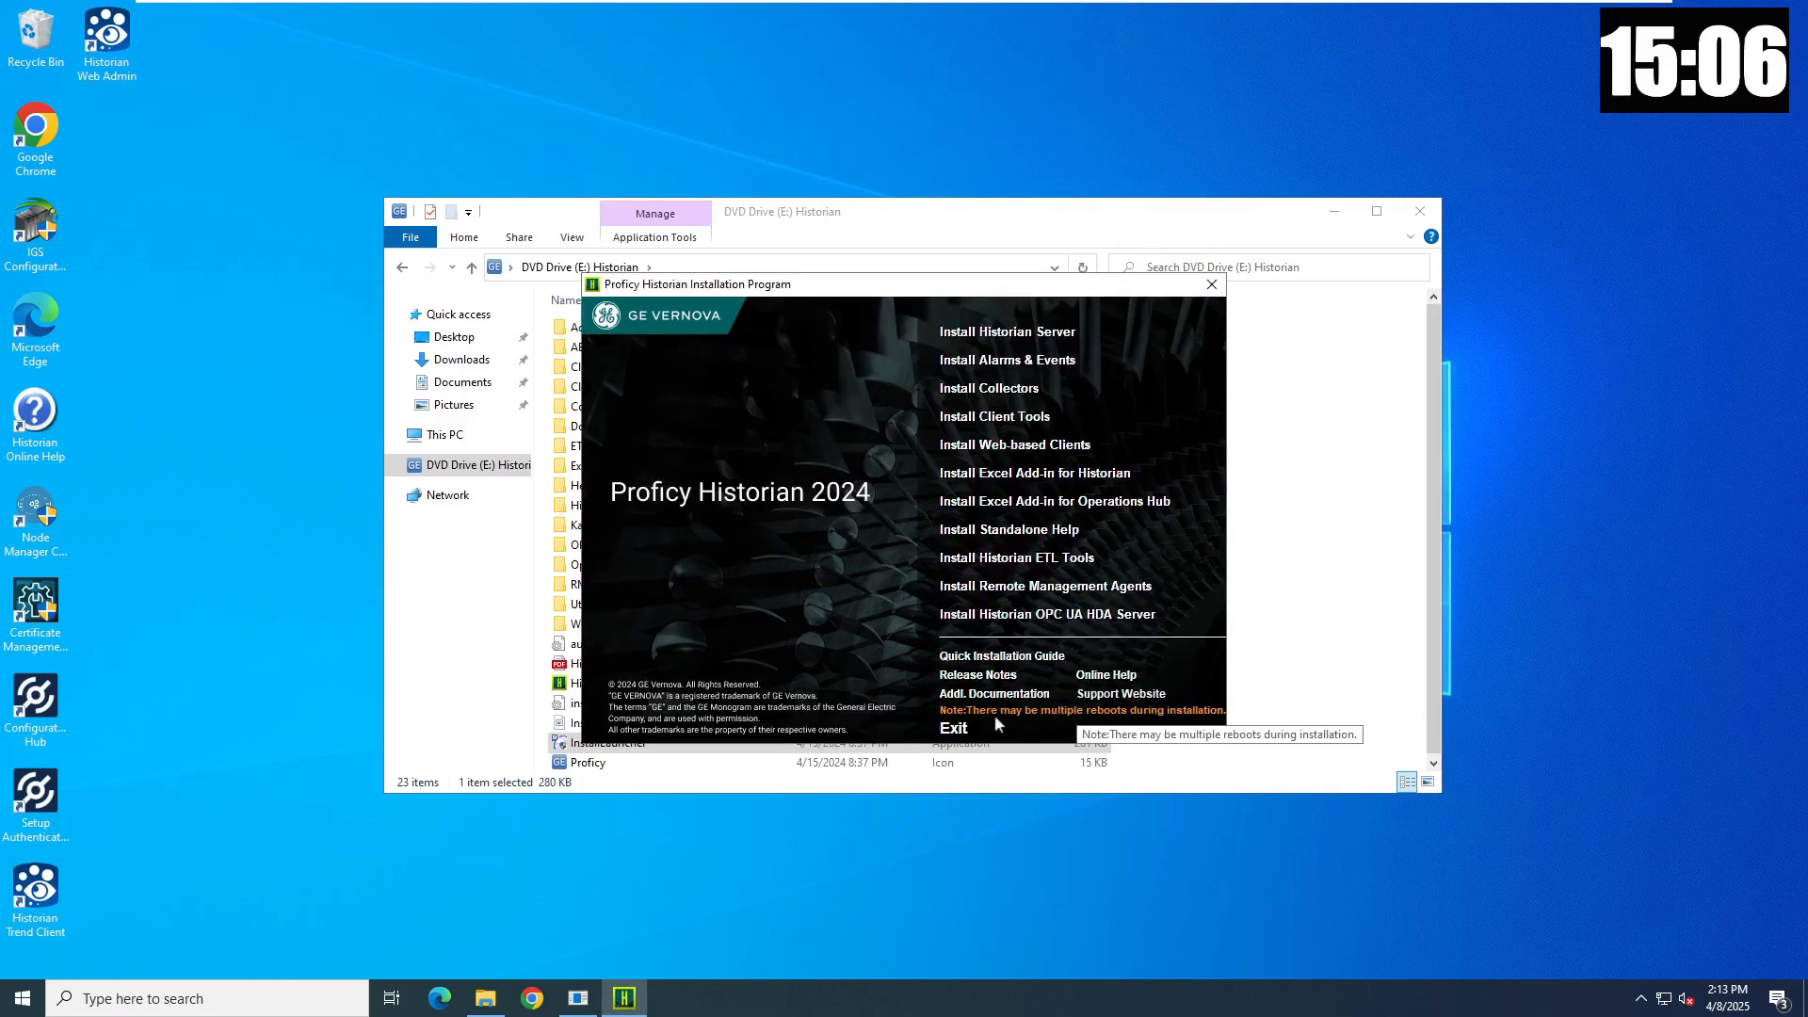
- Close the launcher and media folder, dismiss the reboot prompt, and launch Configuration Hub
click(957, 729)
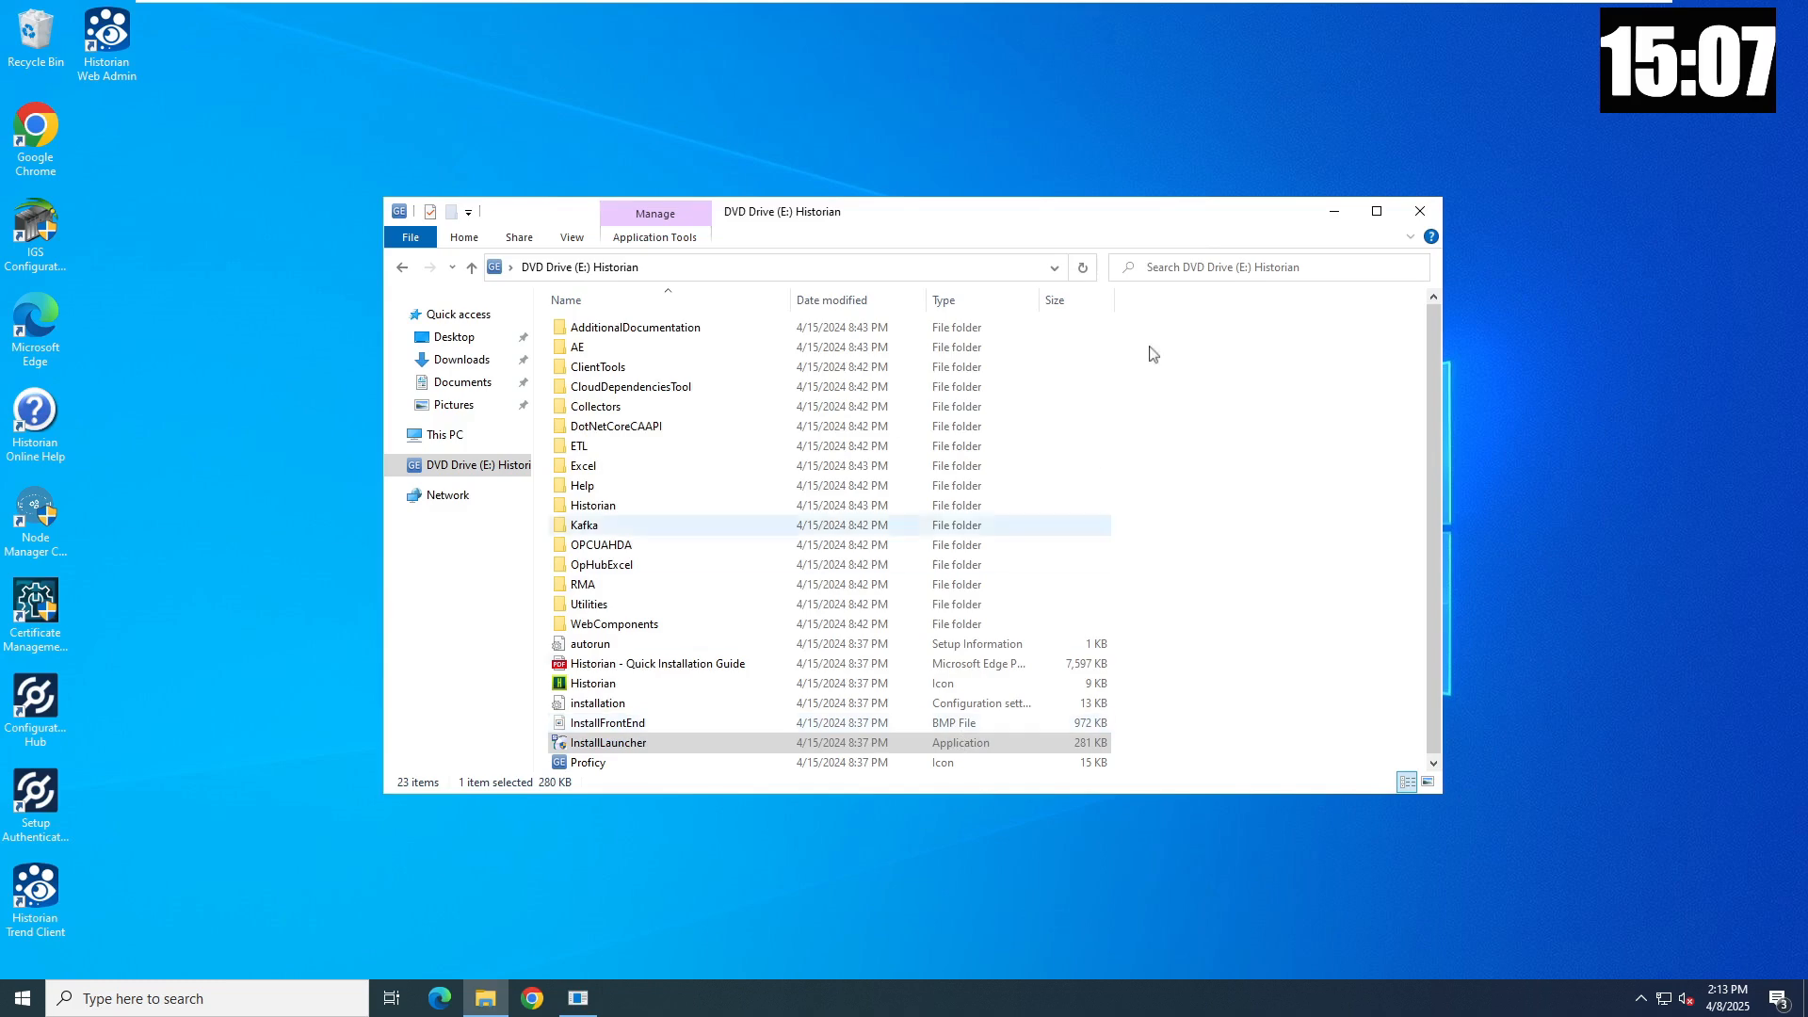
click(1405, 215)
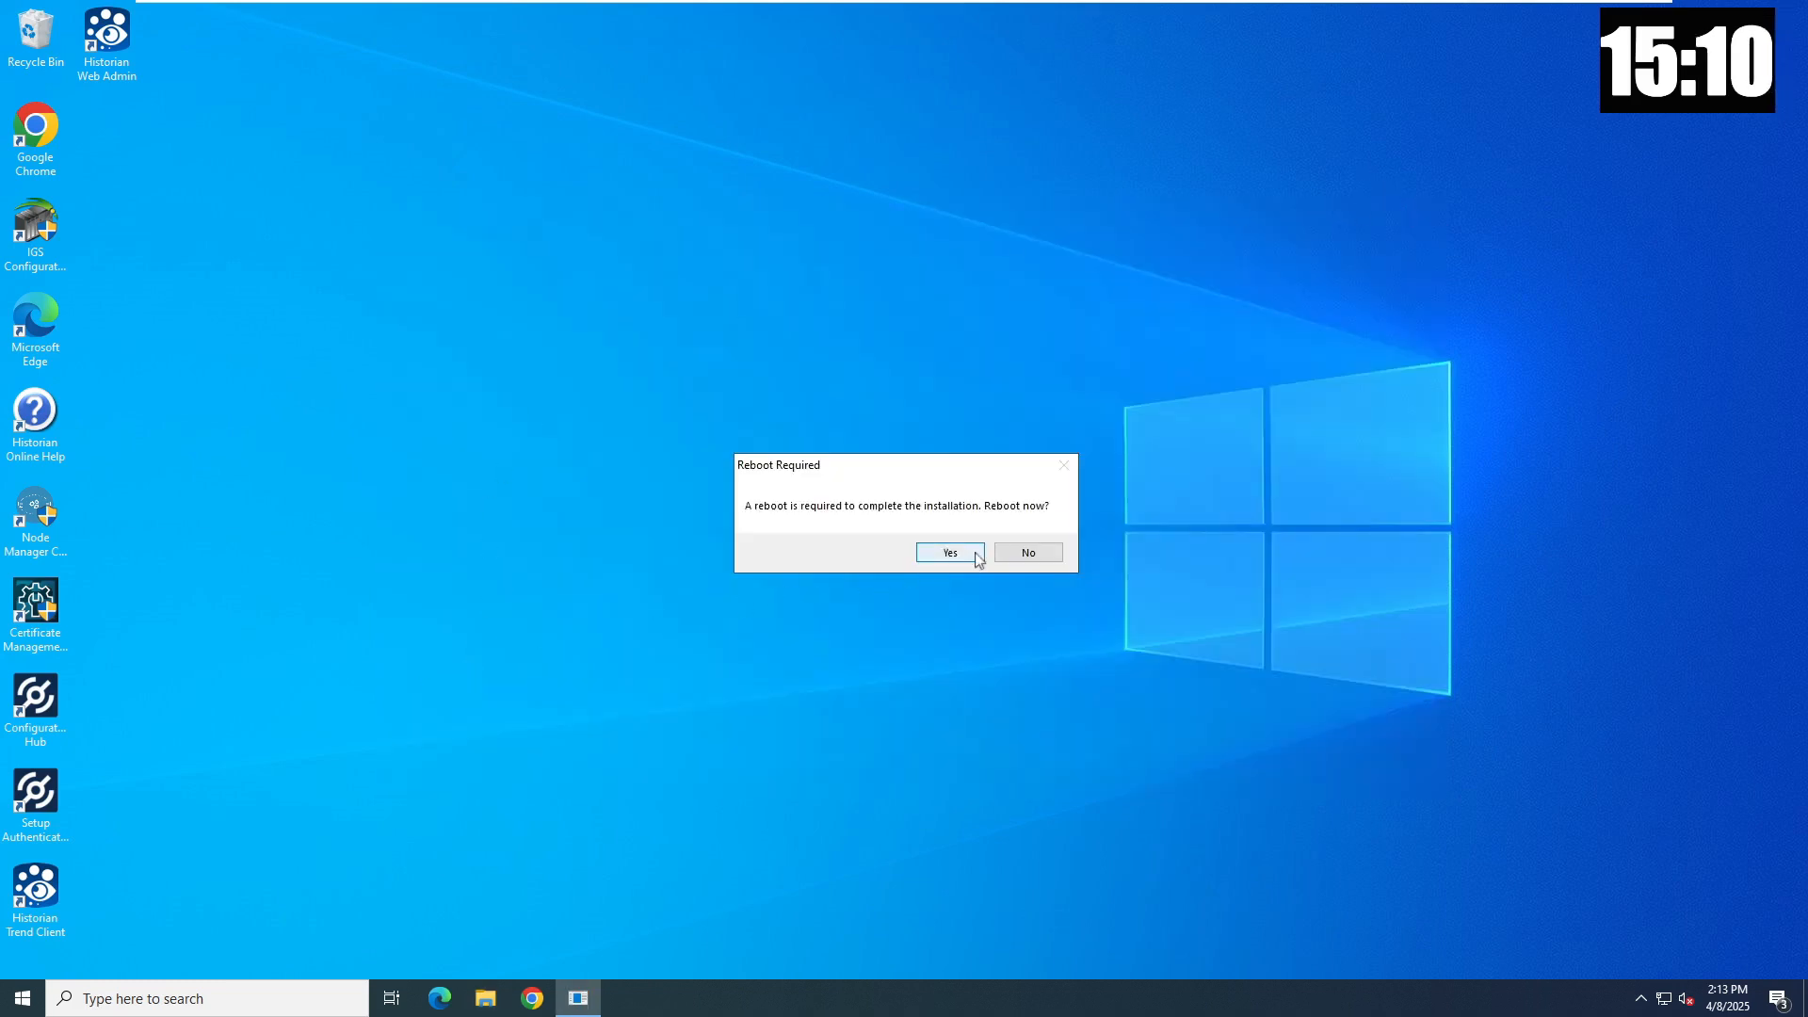
click(1024, 553)
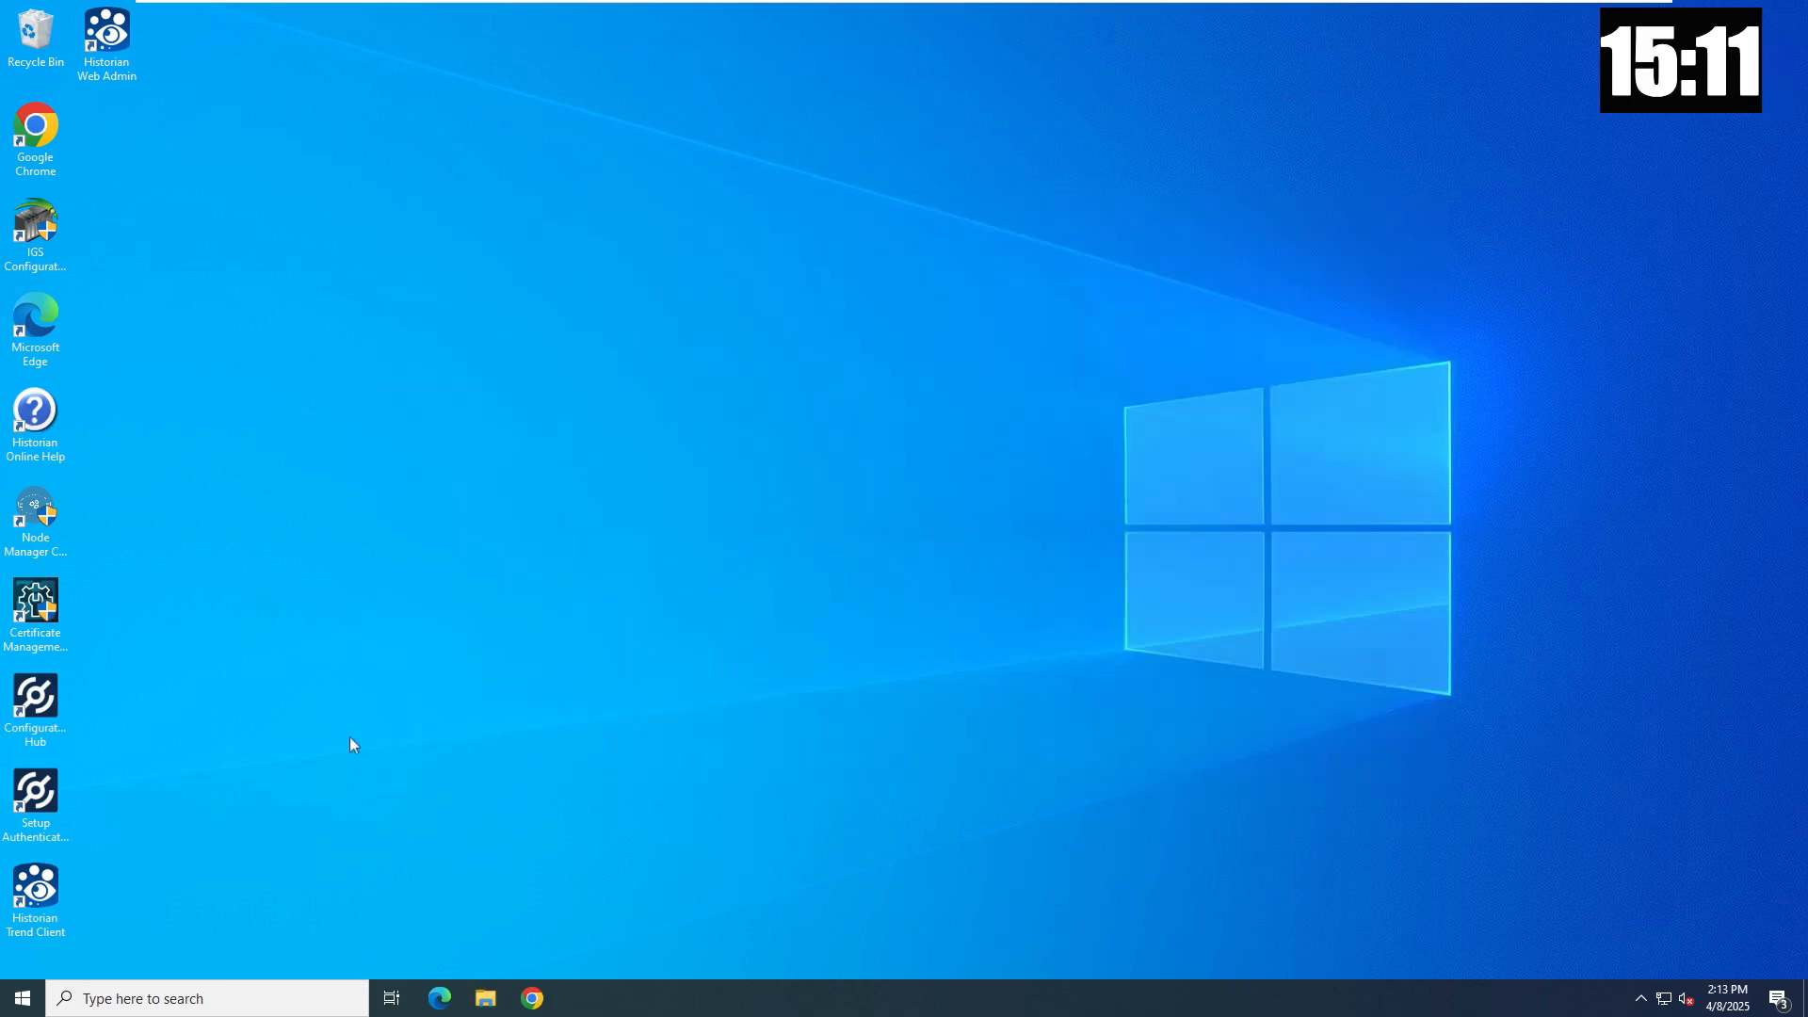
double_click(44, 717)
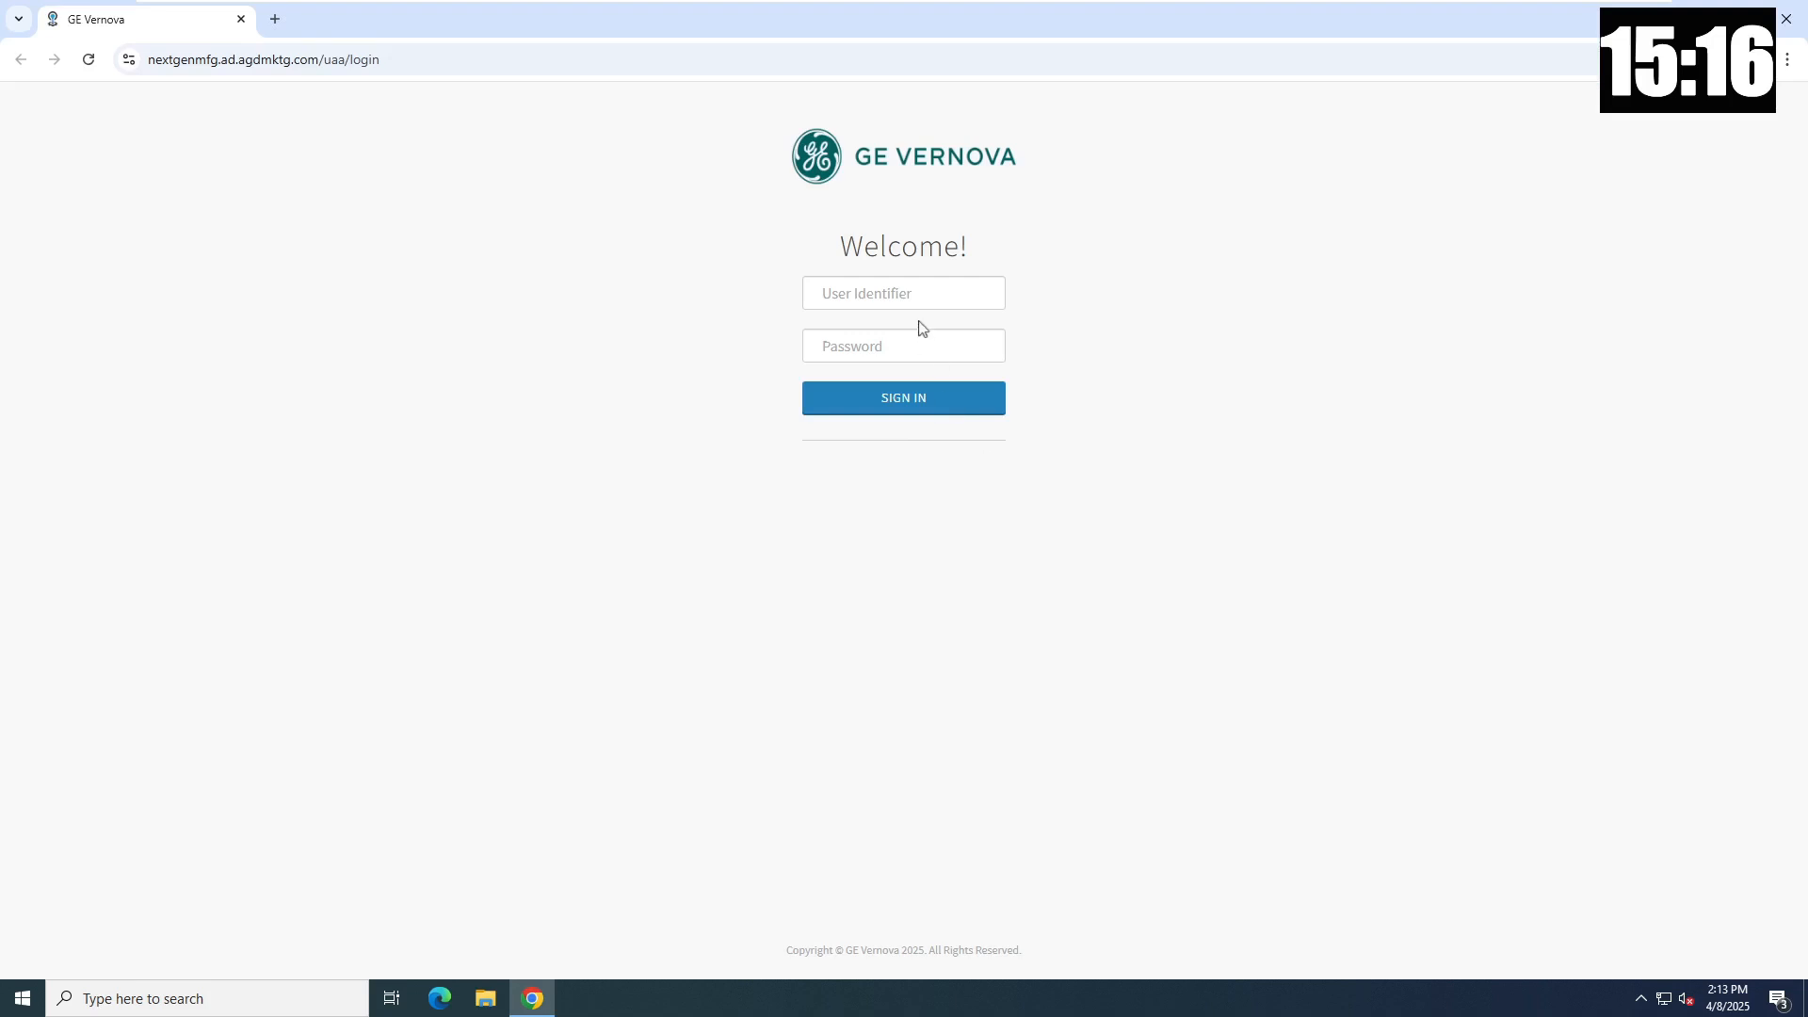
- Sign in using the URL's host name plus '.admin' as user identifier and the admin password
click(915, 294)
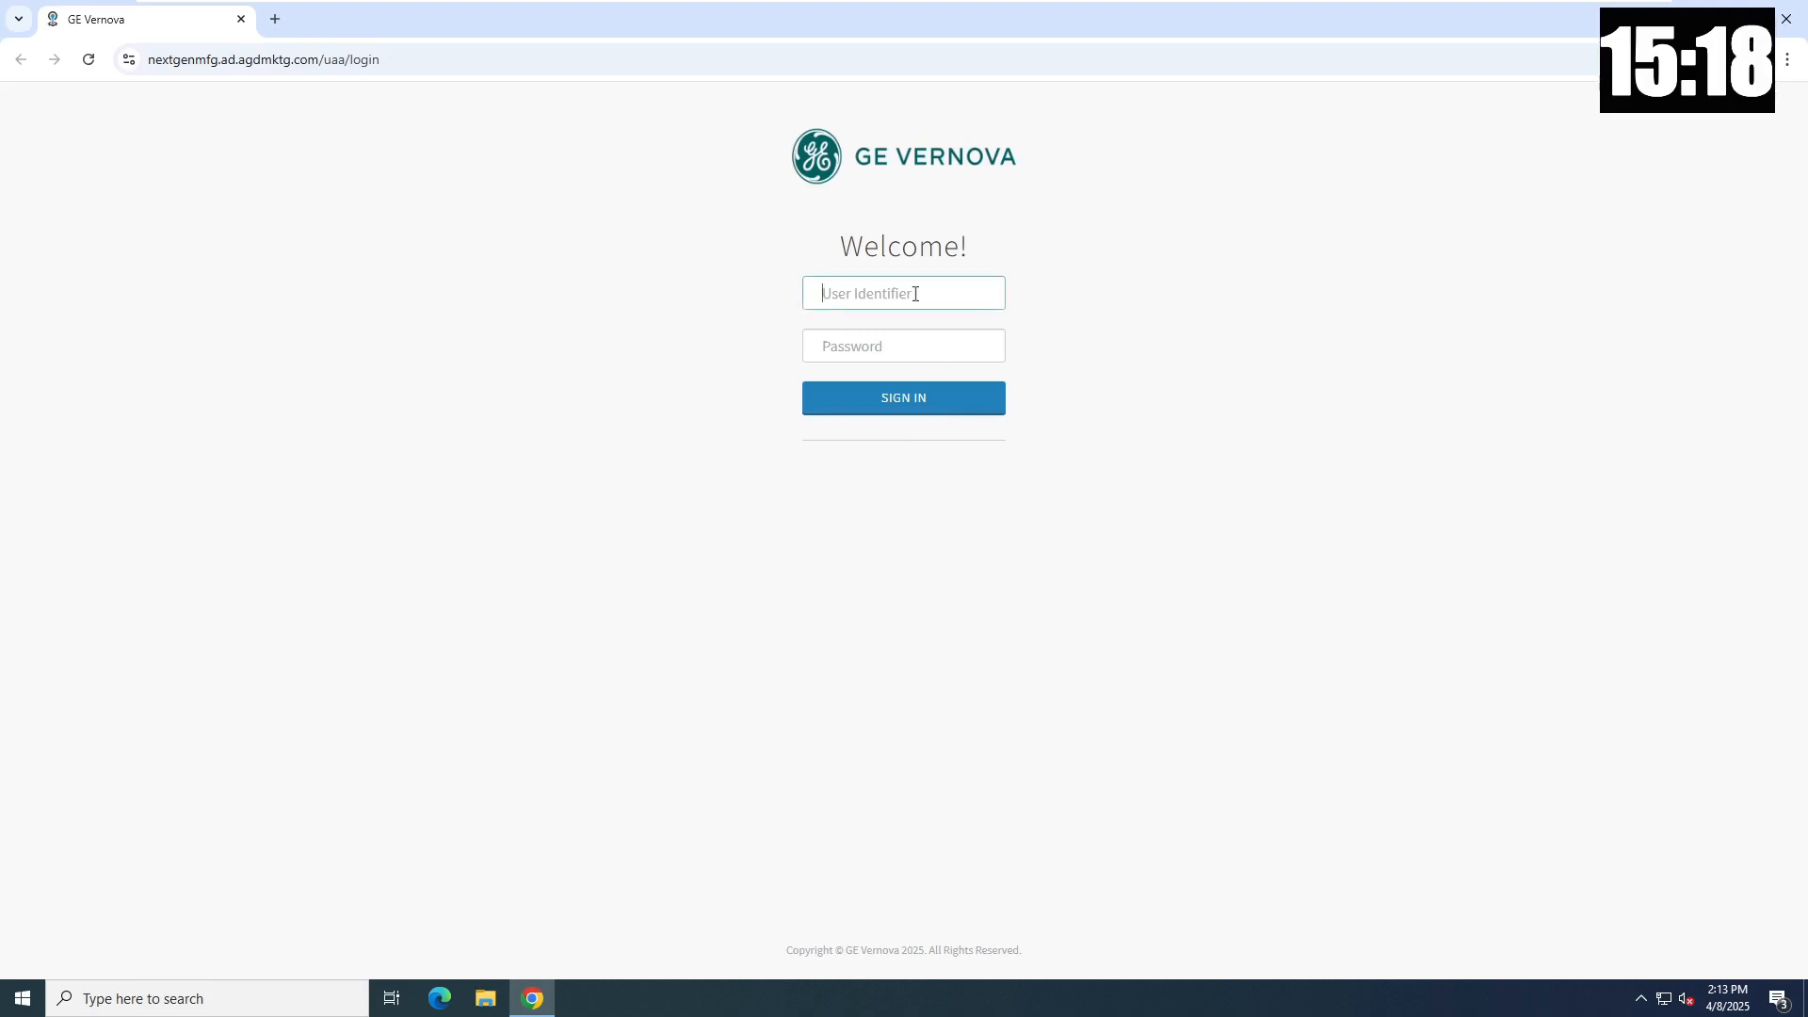
double_click(190, 61)
key(ctrl+c)
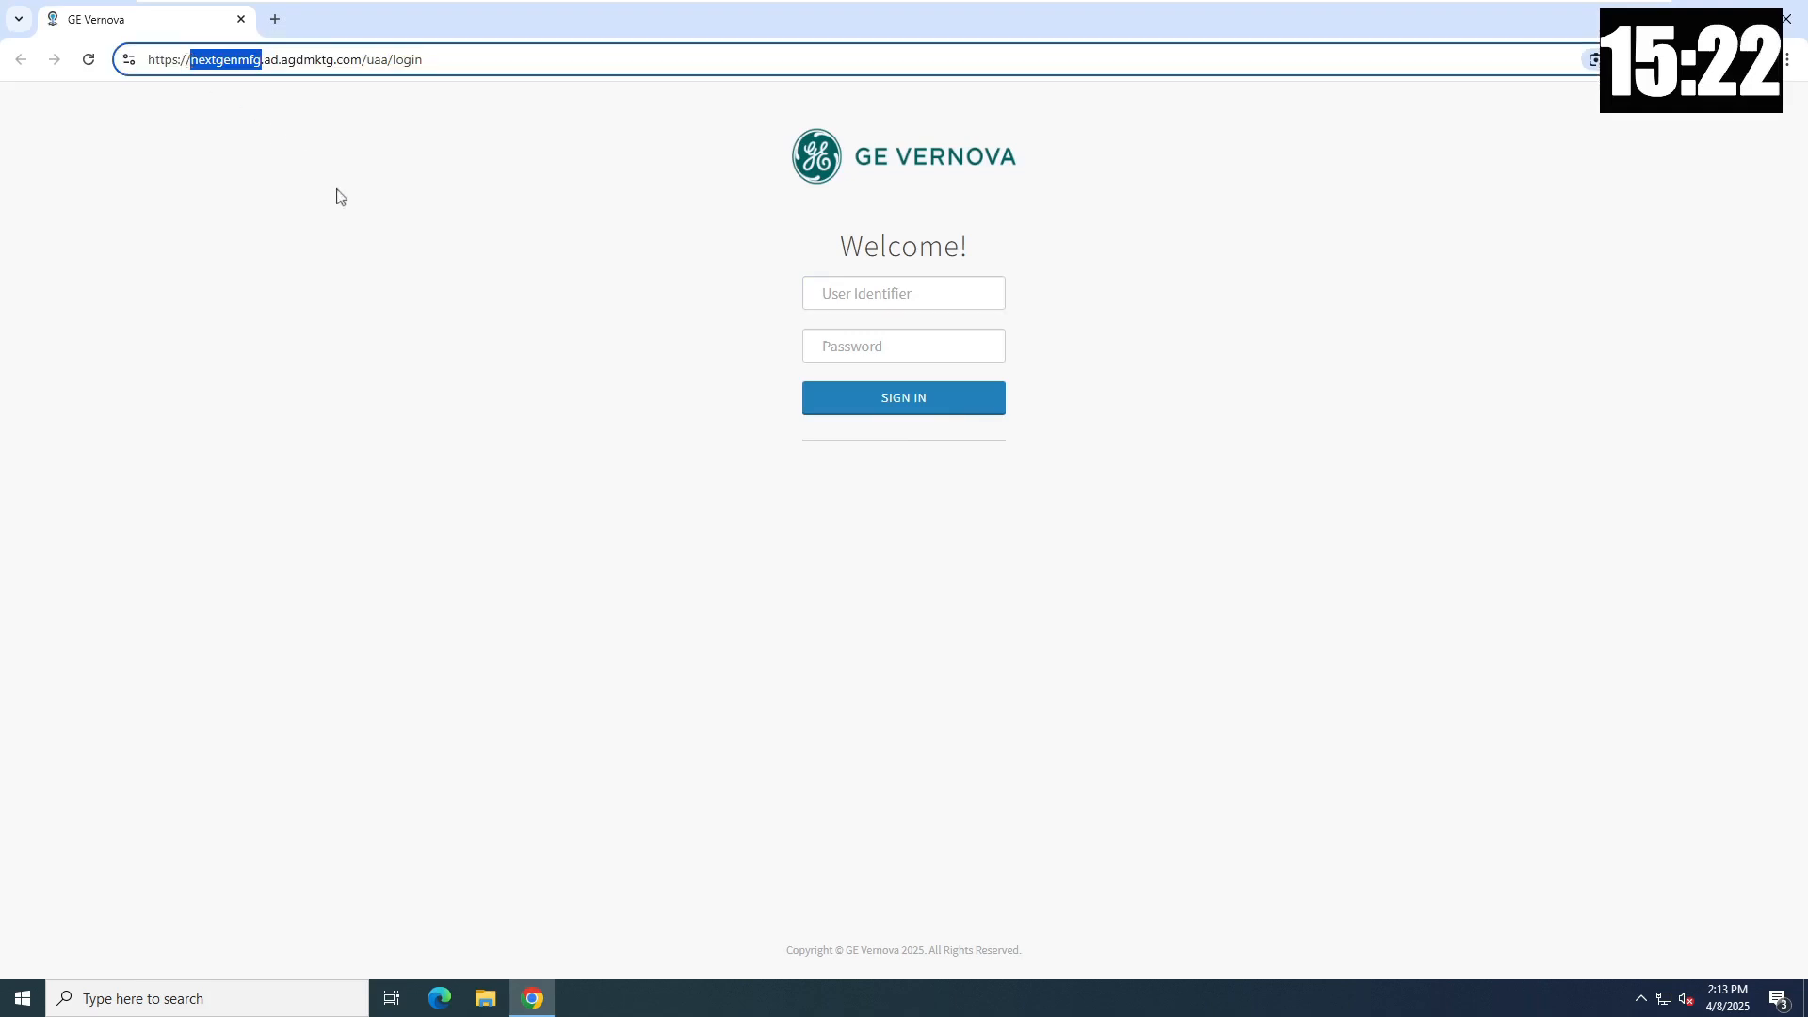
click(854, 298)
key(ctrl+v)
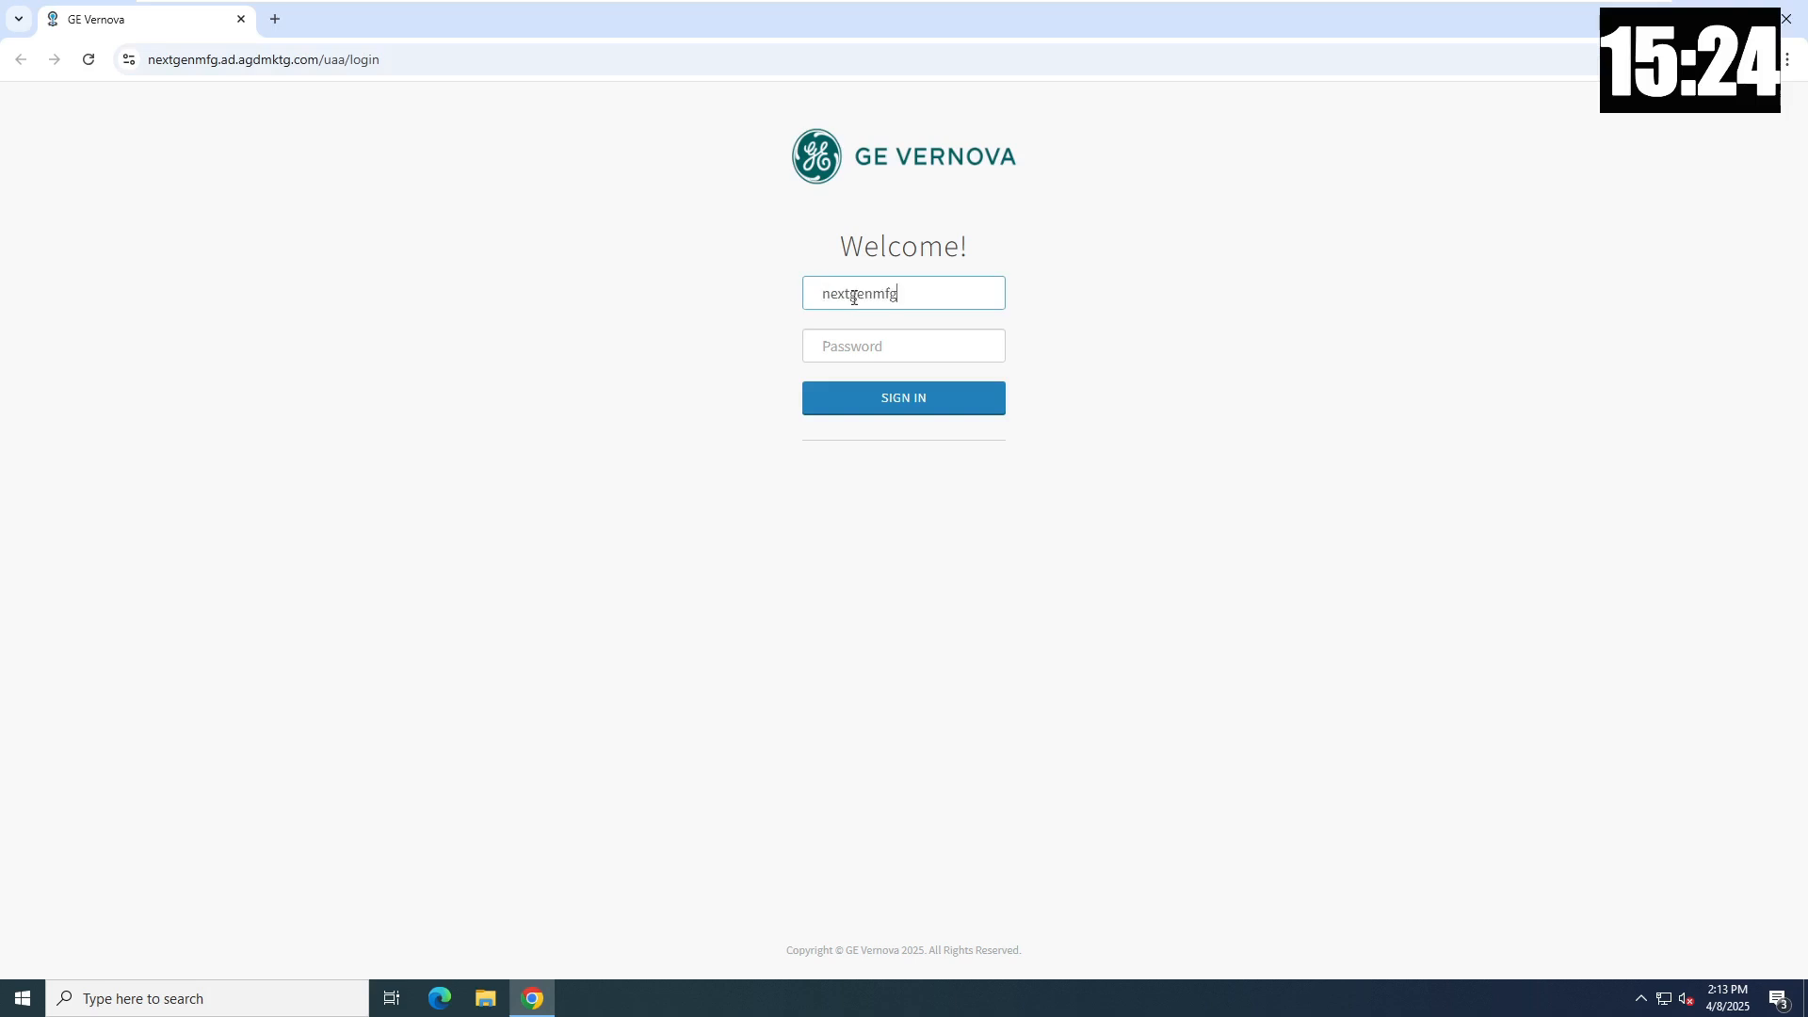
text(.adm)
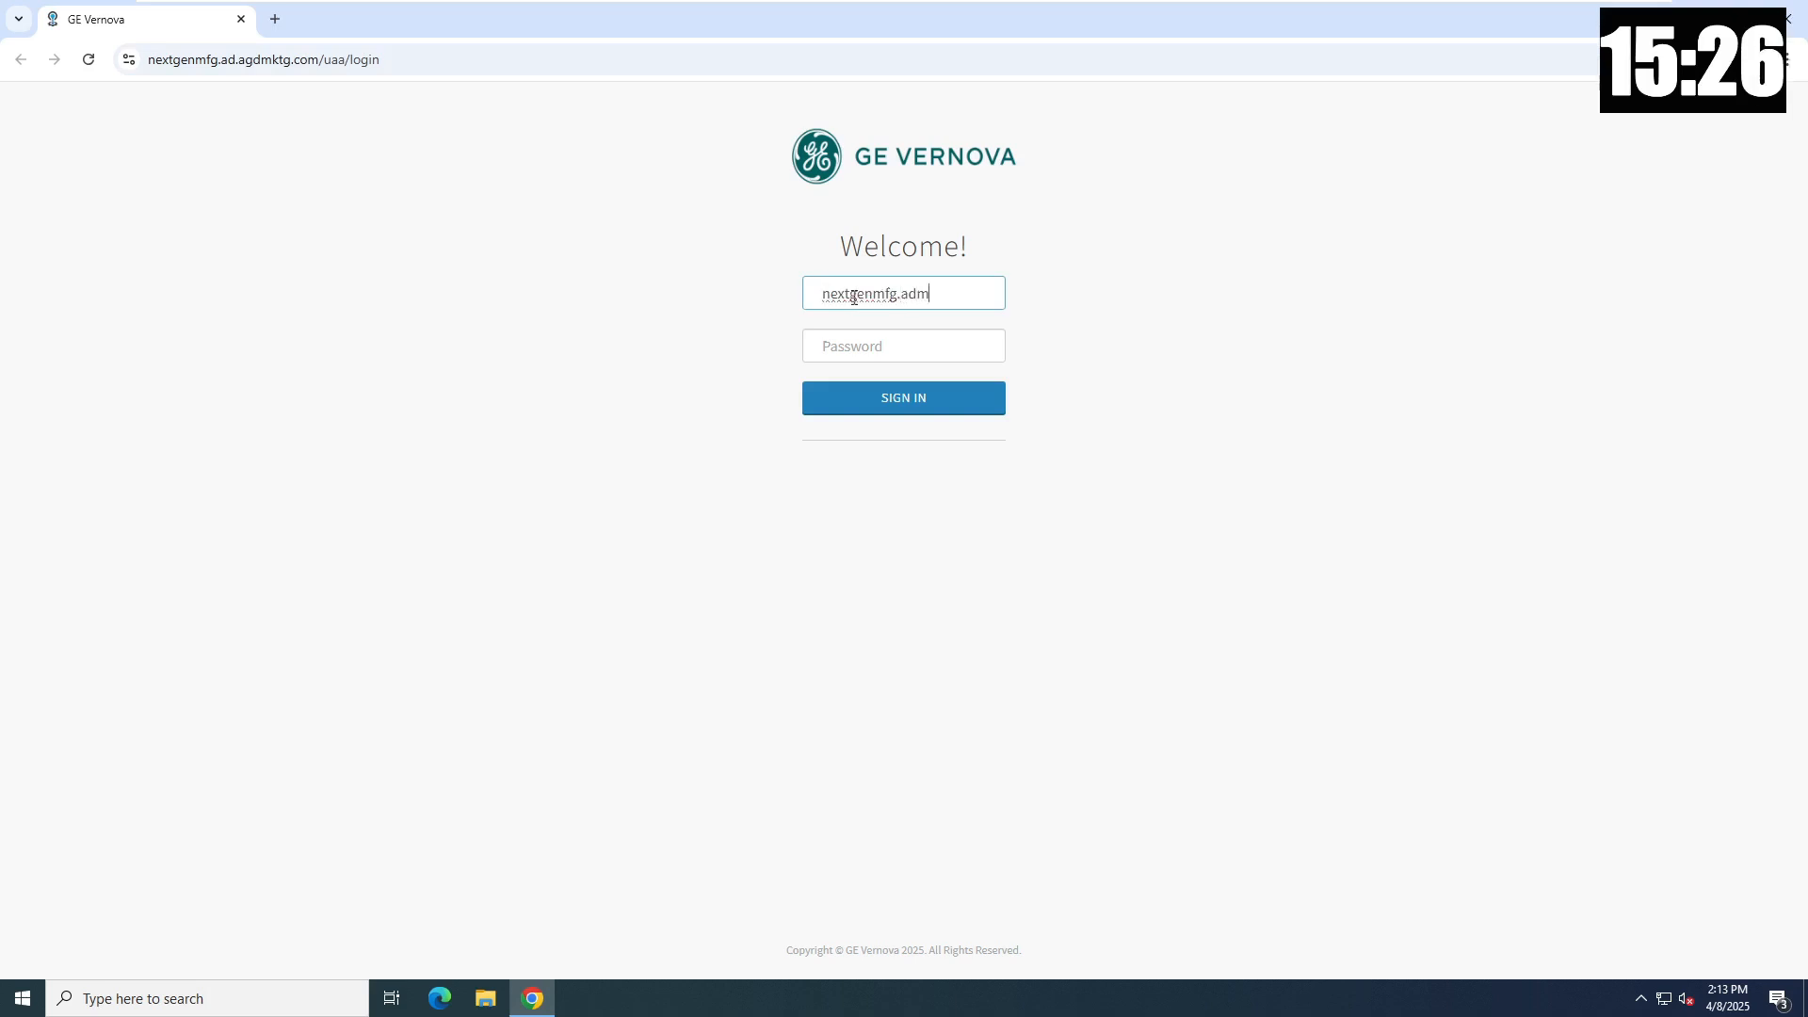
text(in)
key(Tab)
text(••)
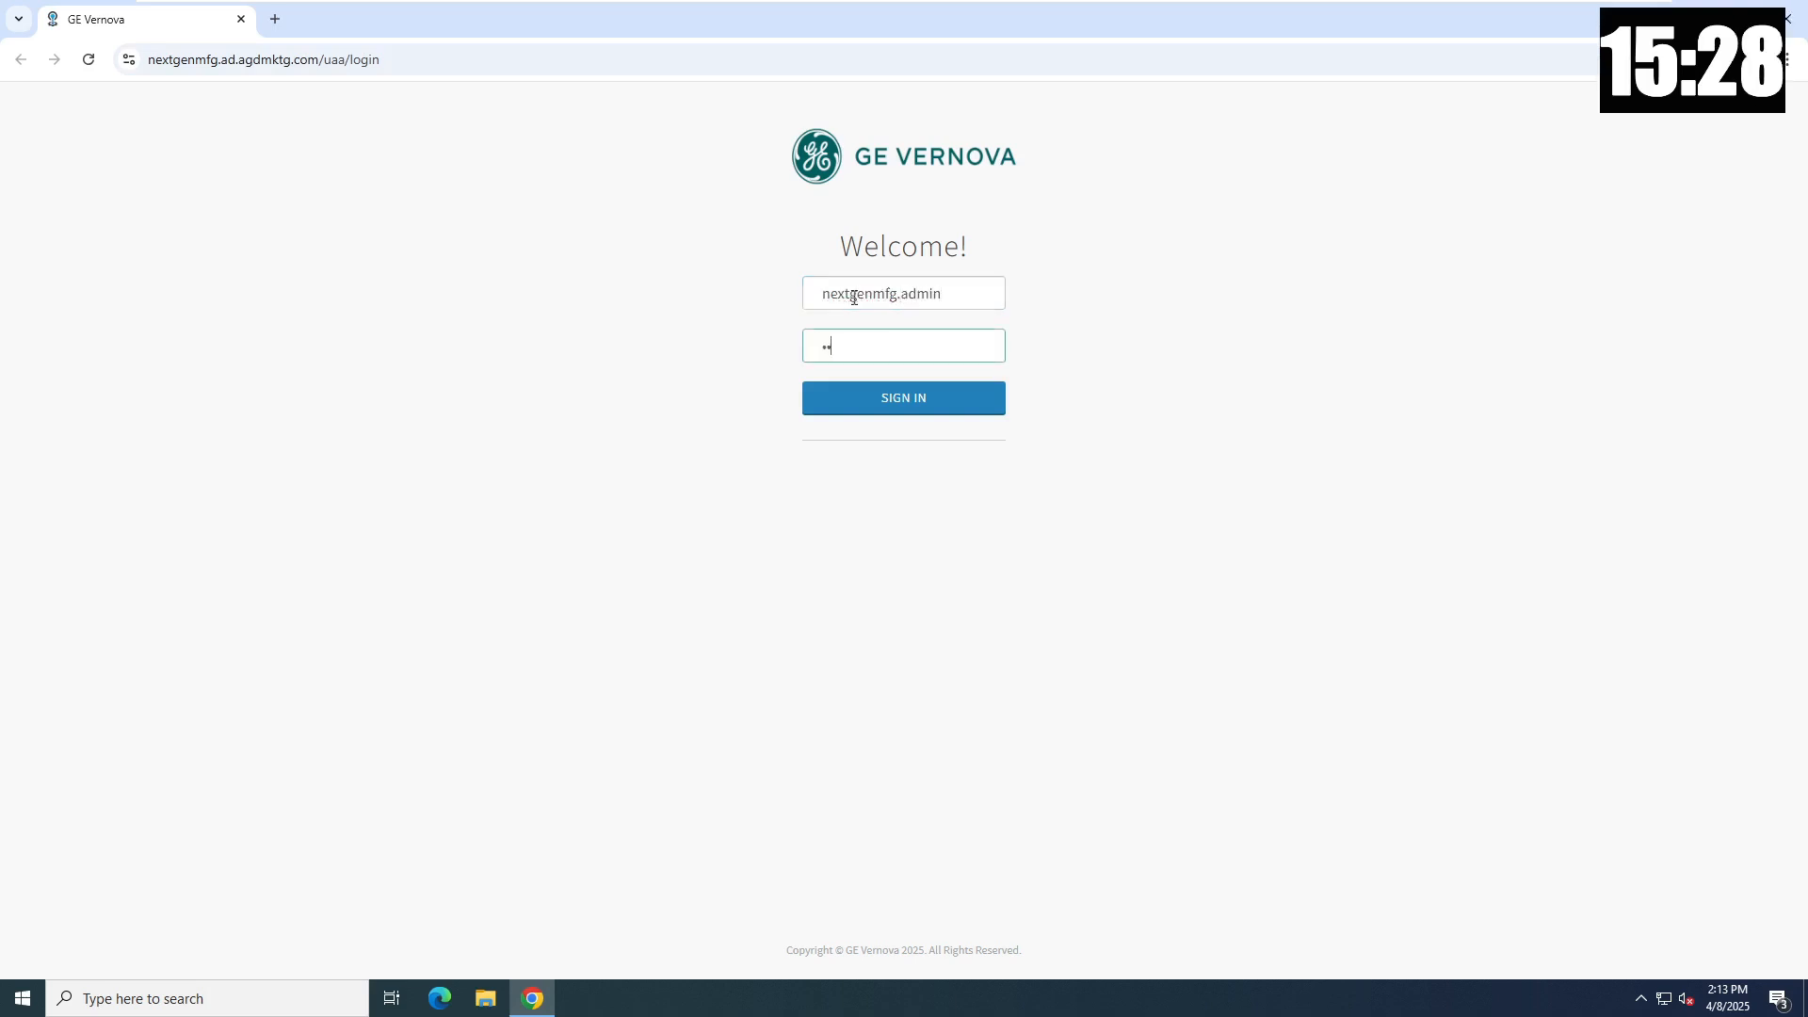
text(••••)
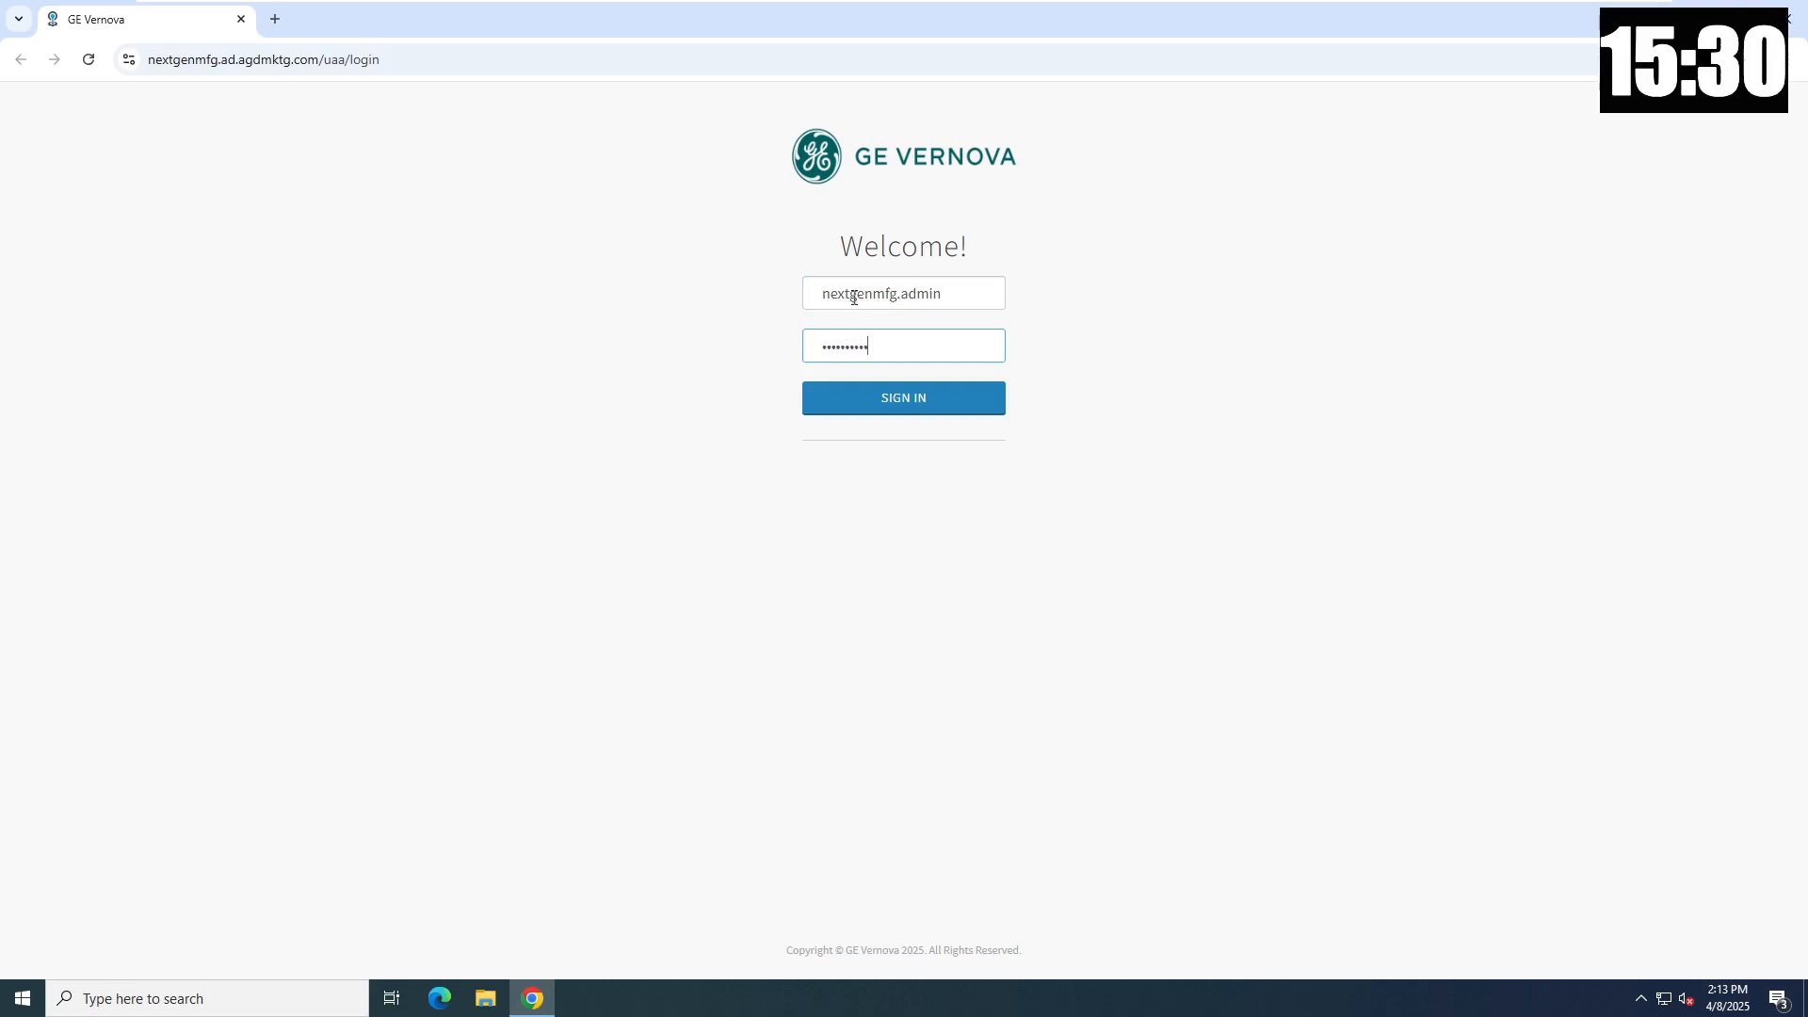
click(881, 400)
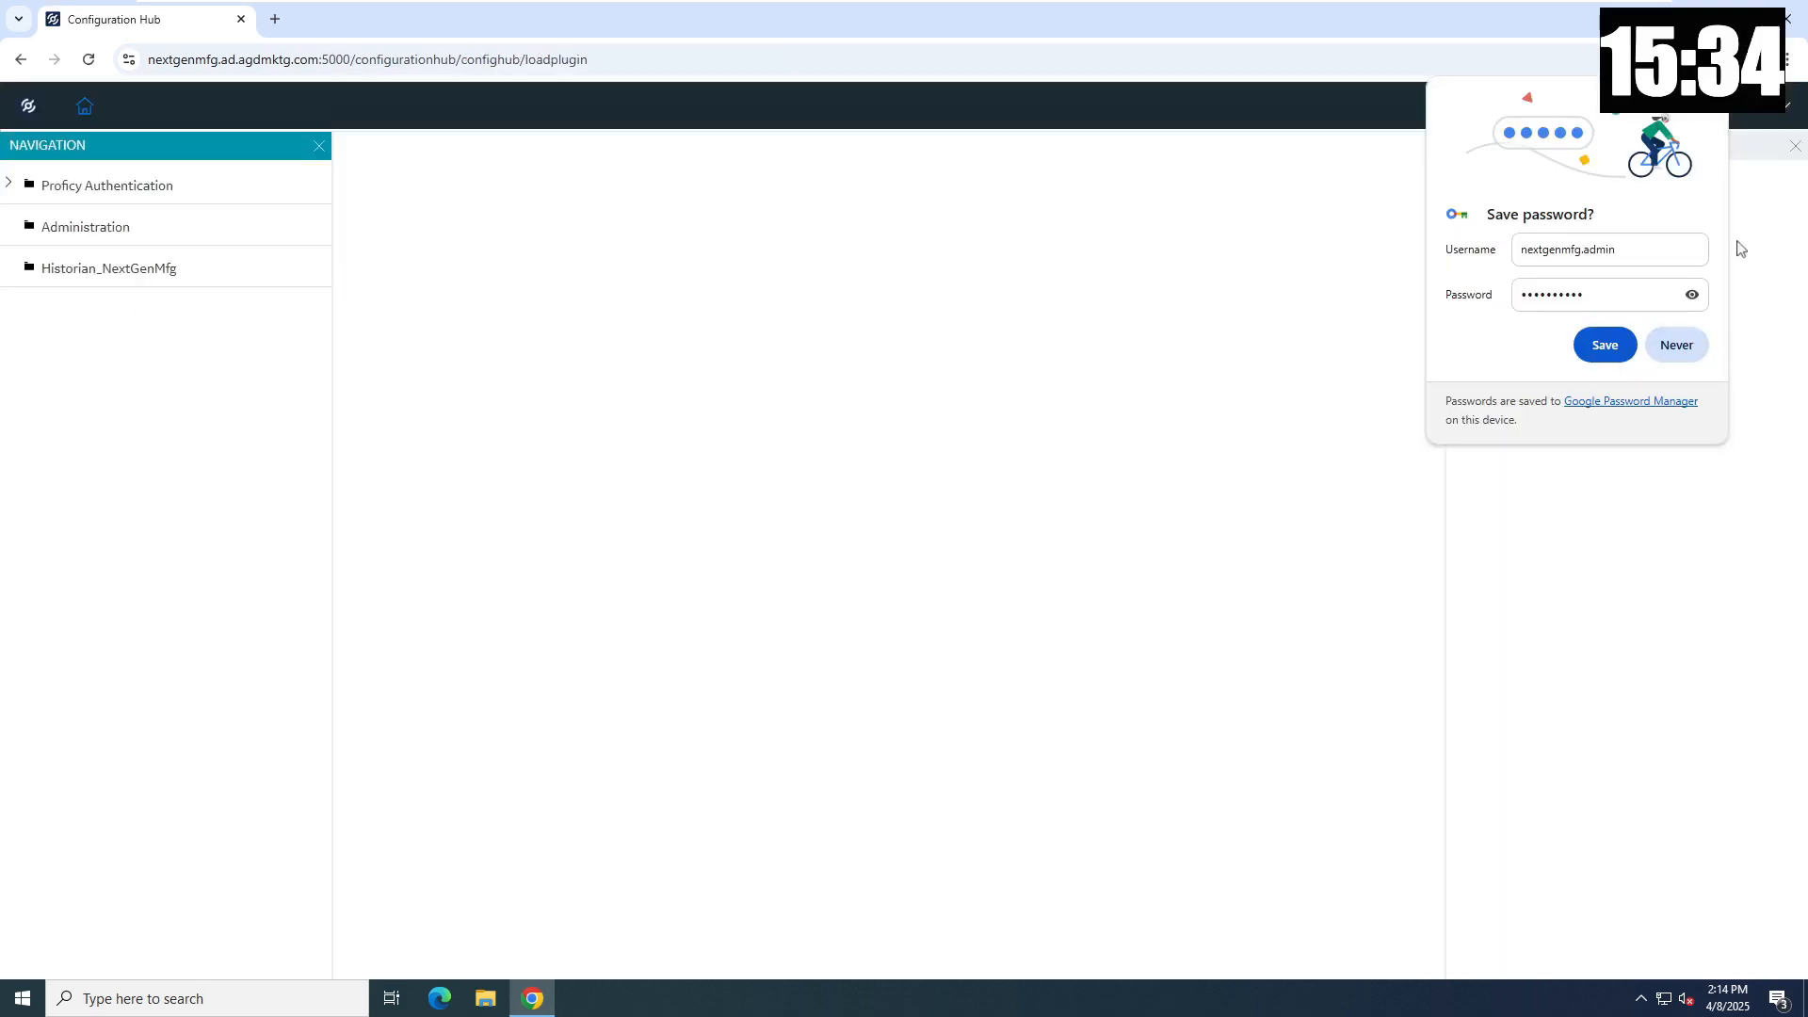
- Begin a new collector under Historian_NextGenMfg on machine NextGenMfg, type OPC Collector, with default drive details
click(1701, 116)
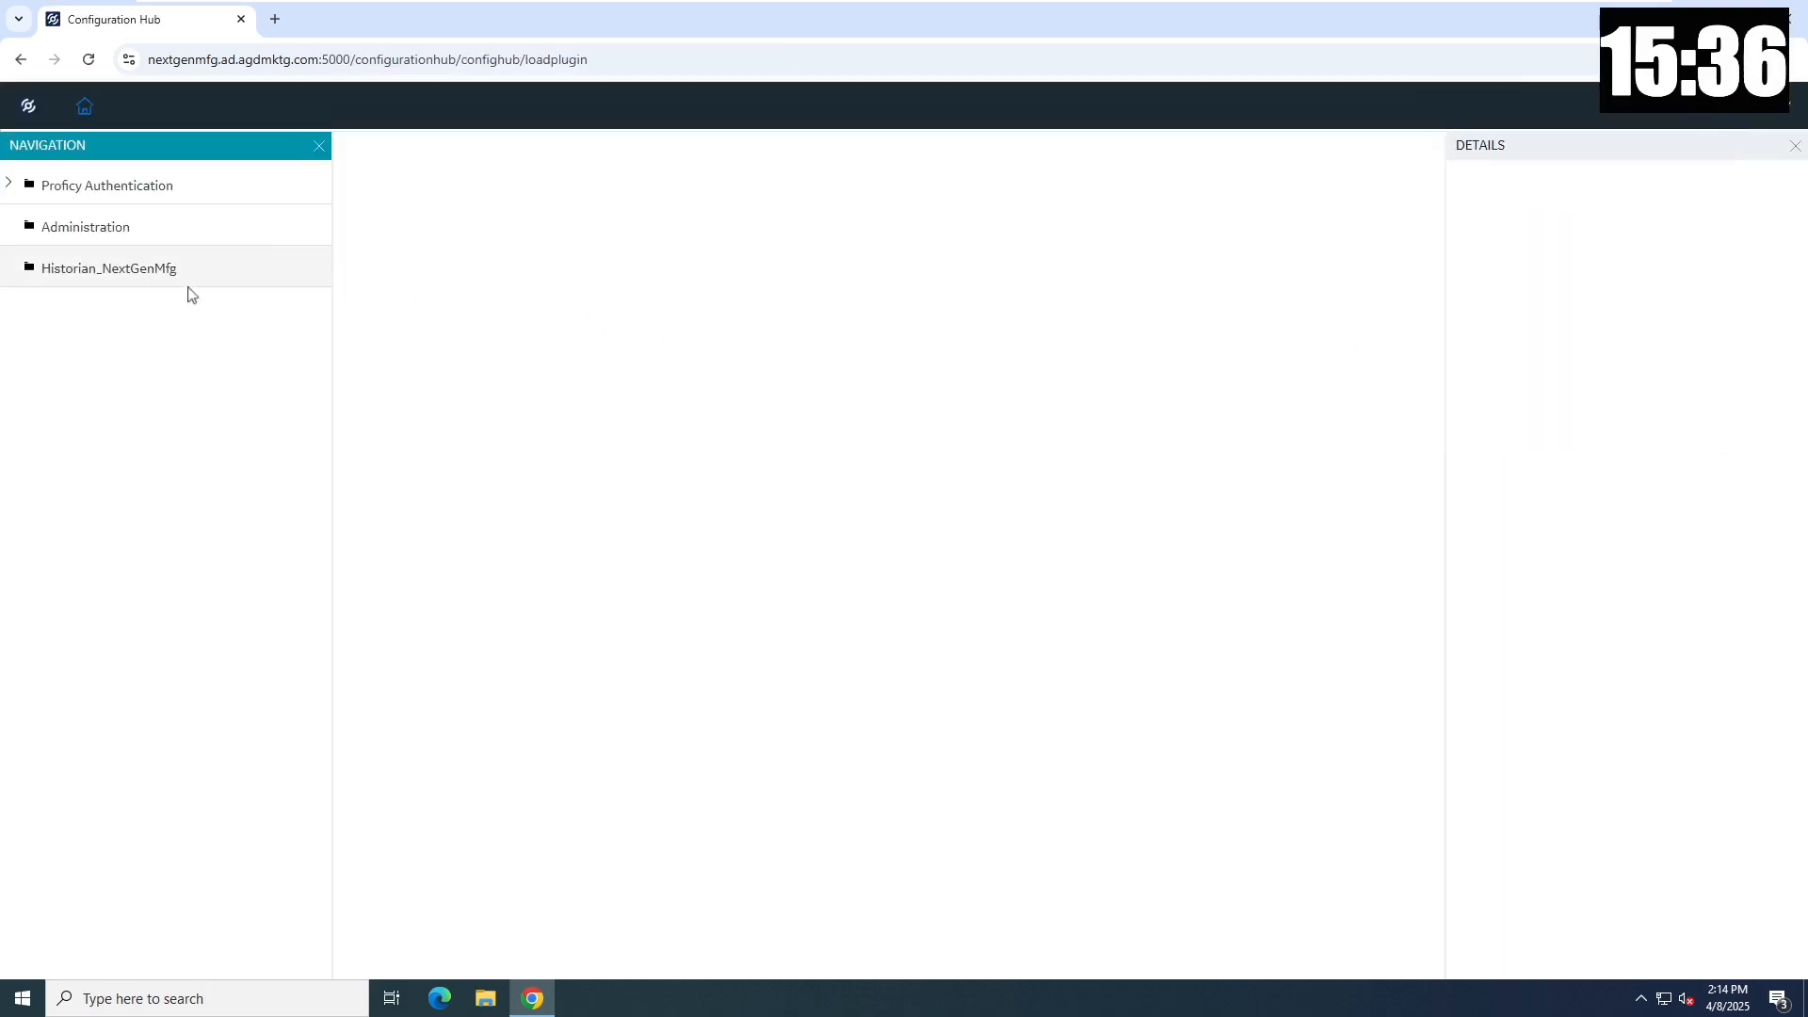
click(138, 281)
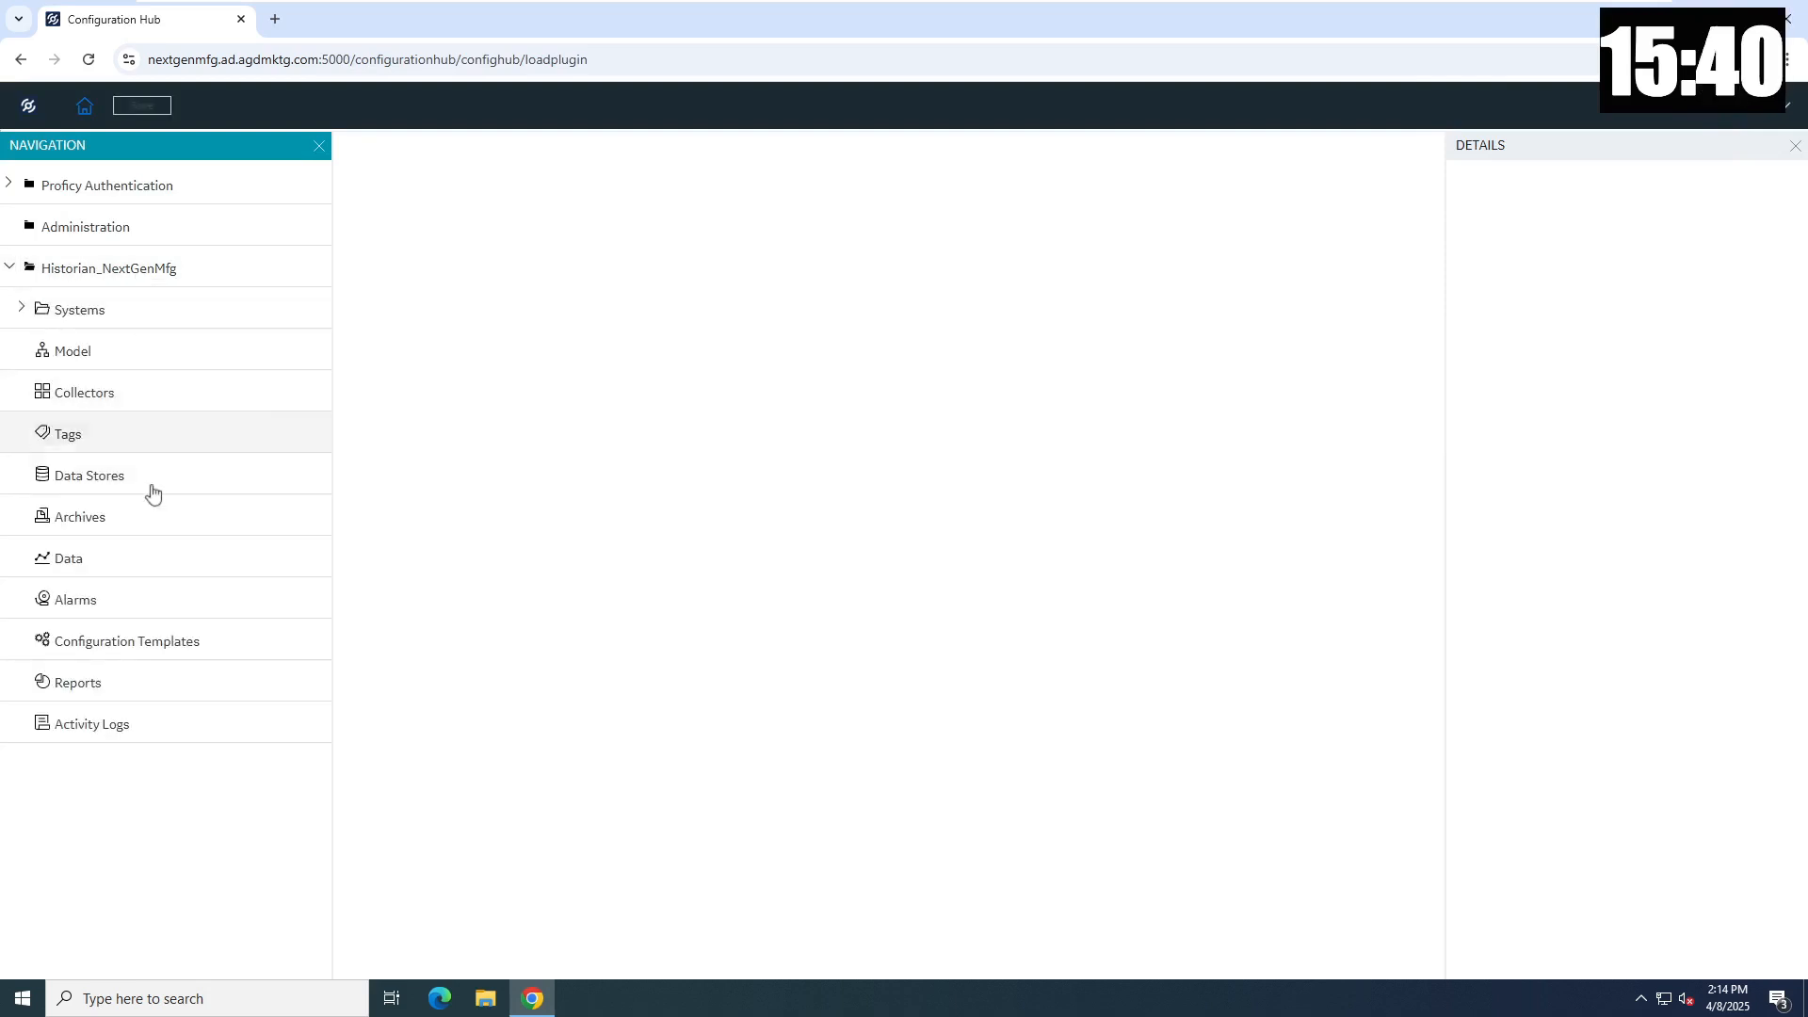
click(66, 398)
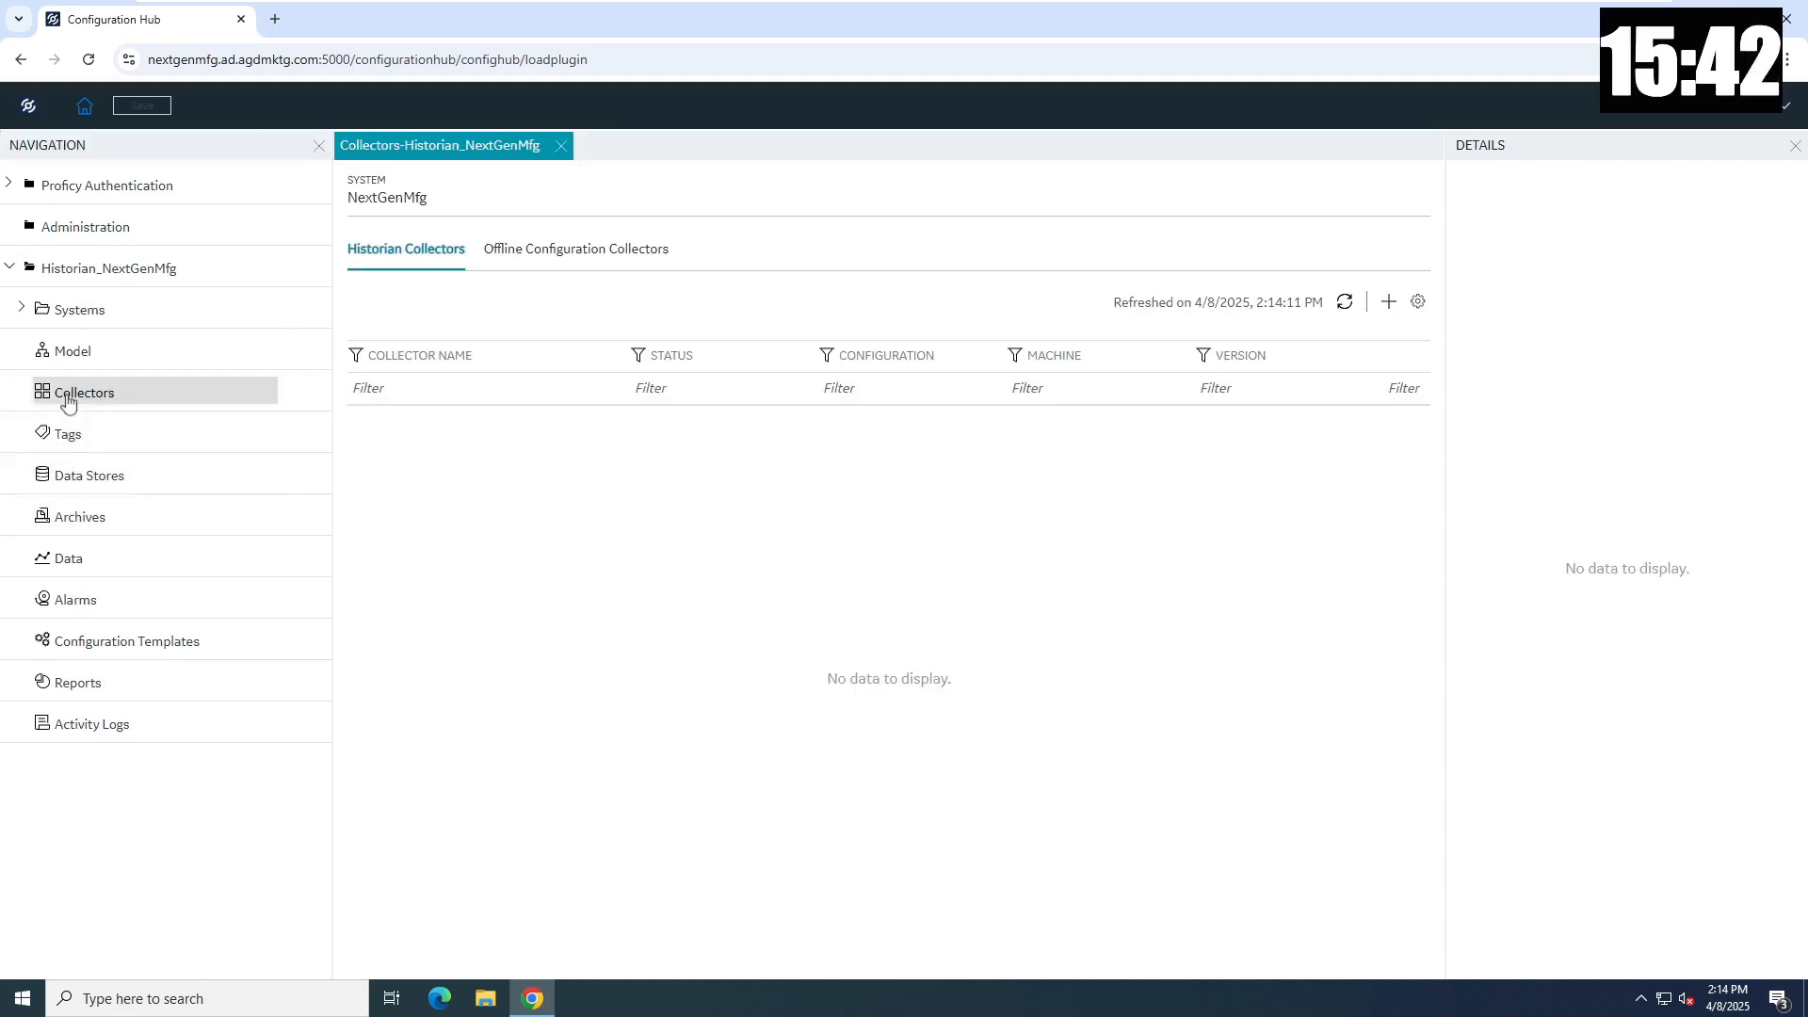
click(1388, 303)
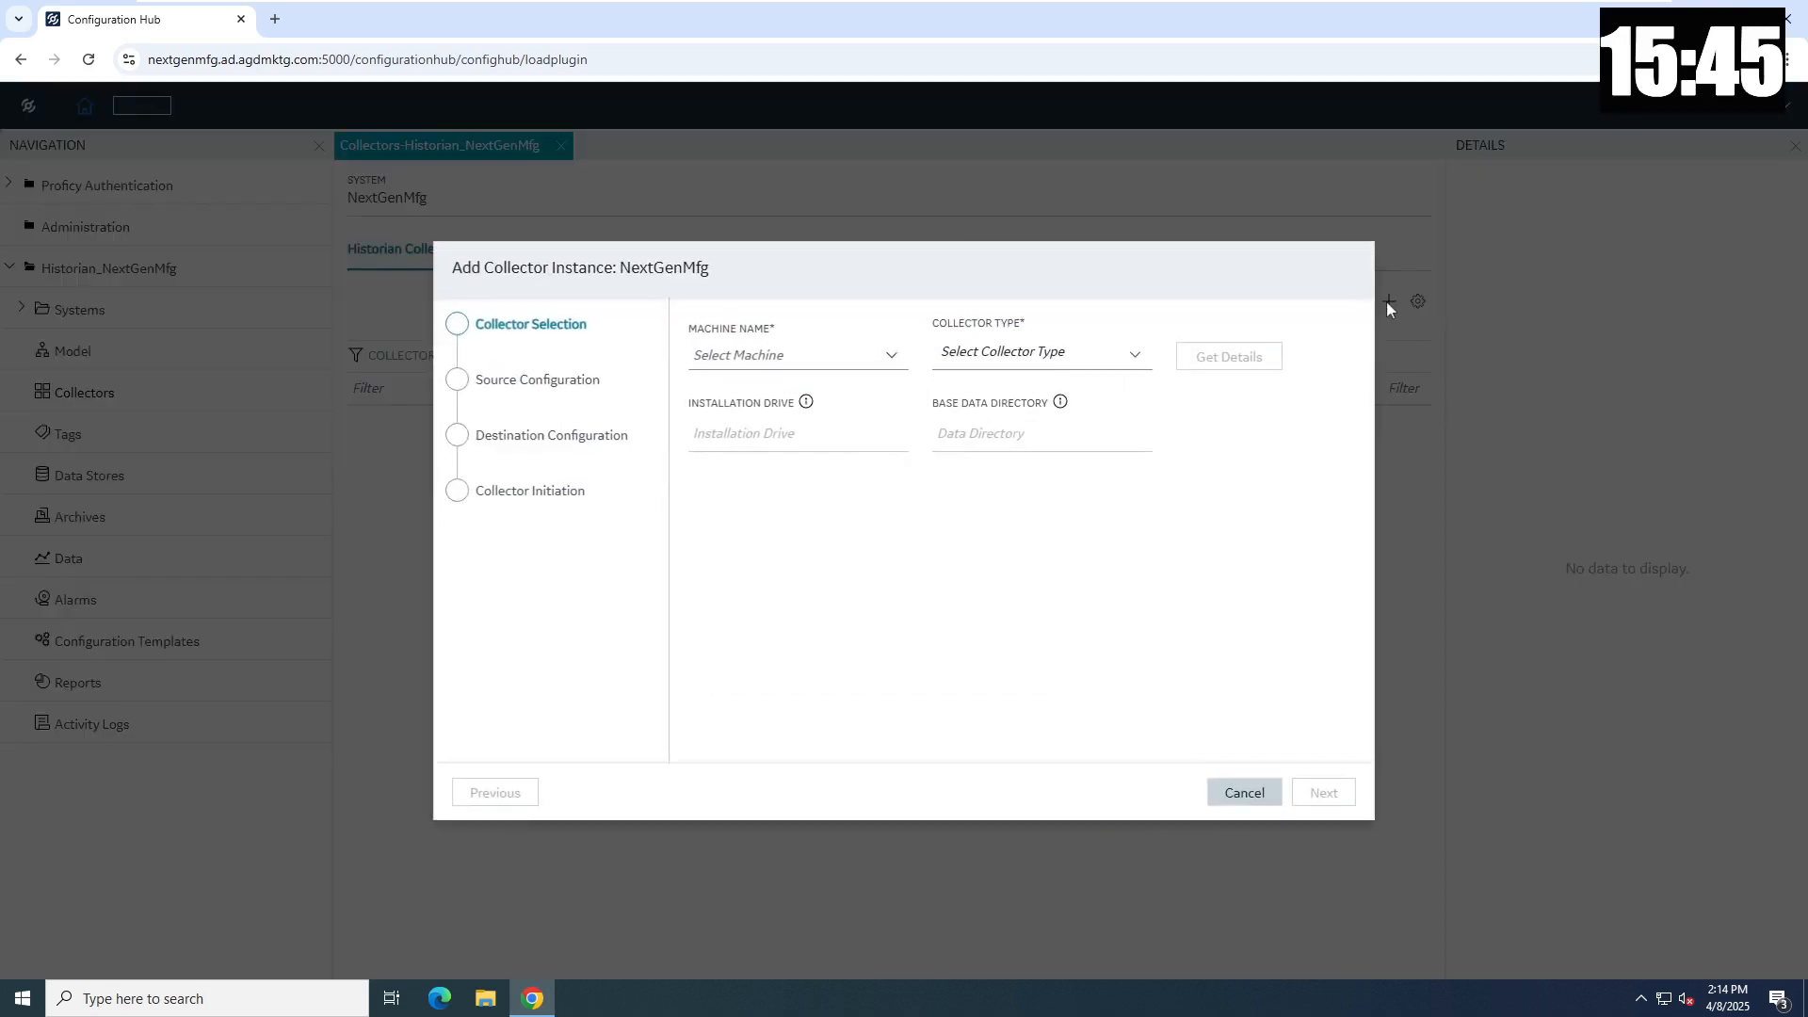
click(887, 357)
click(772, 425)
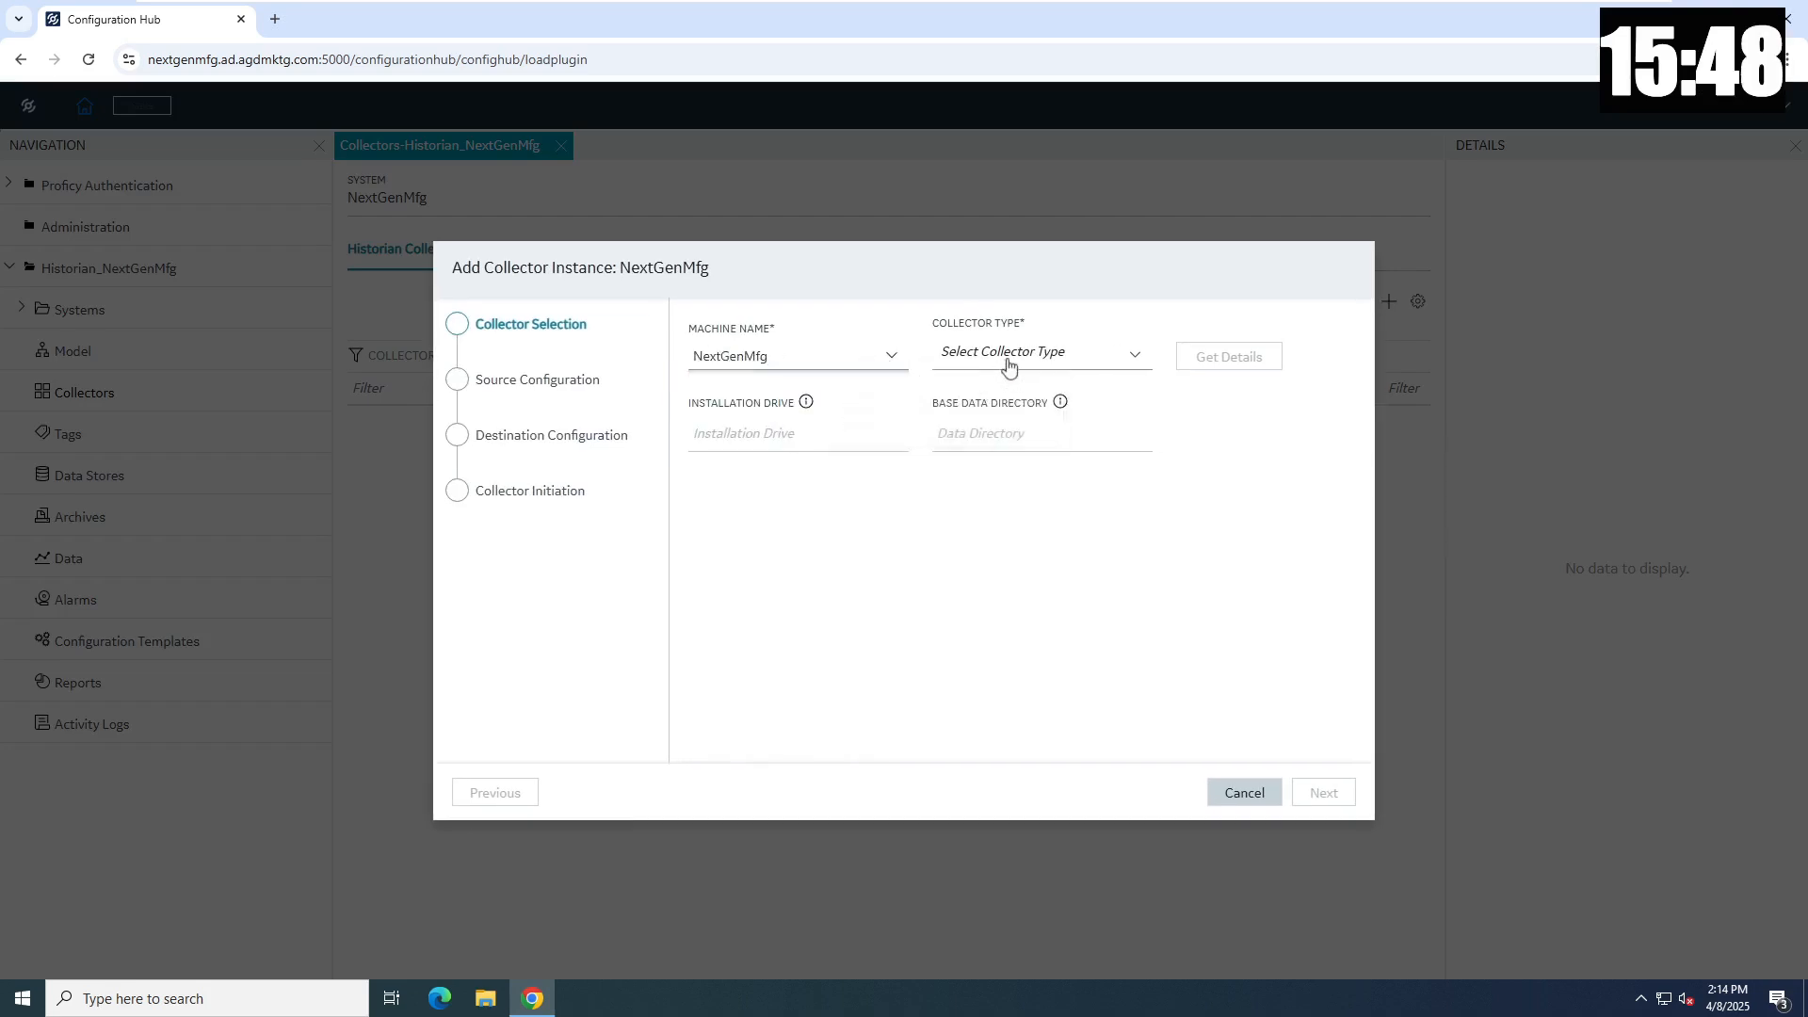
click(1004, 362)
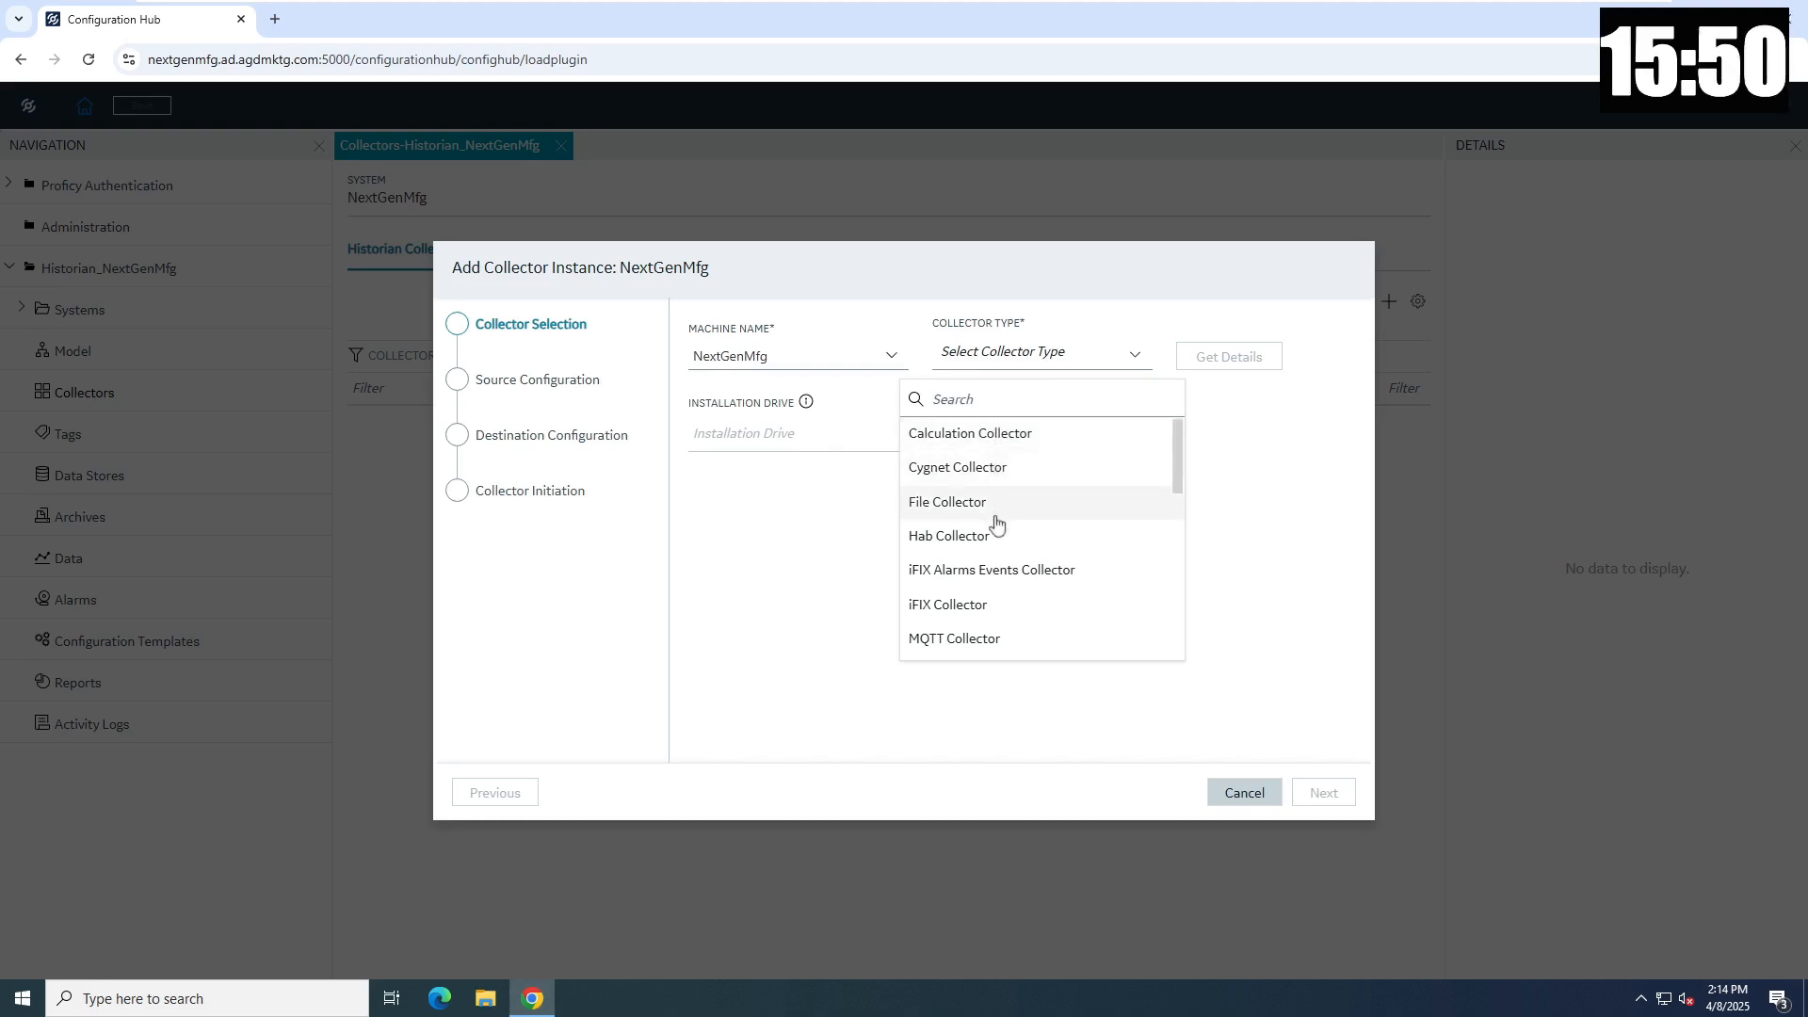
scroll(997, 524, down, 1)
scroll(997, 523, down, 1)
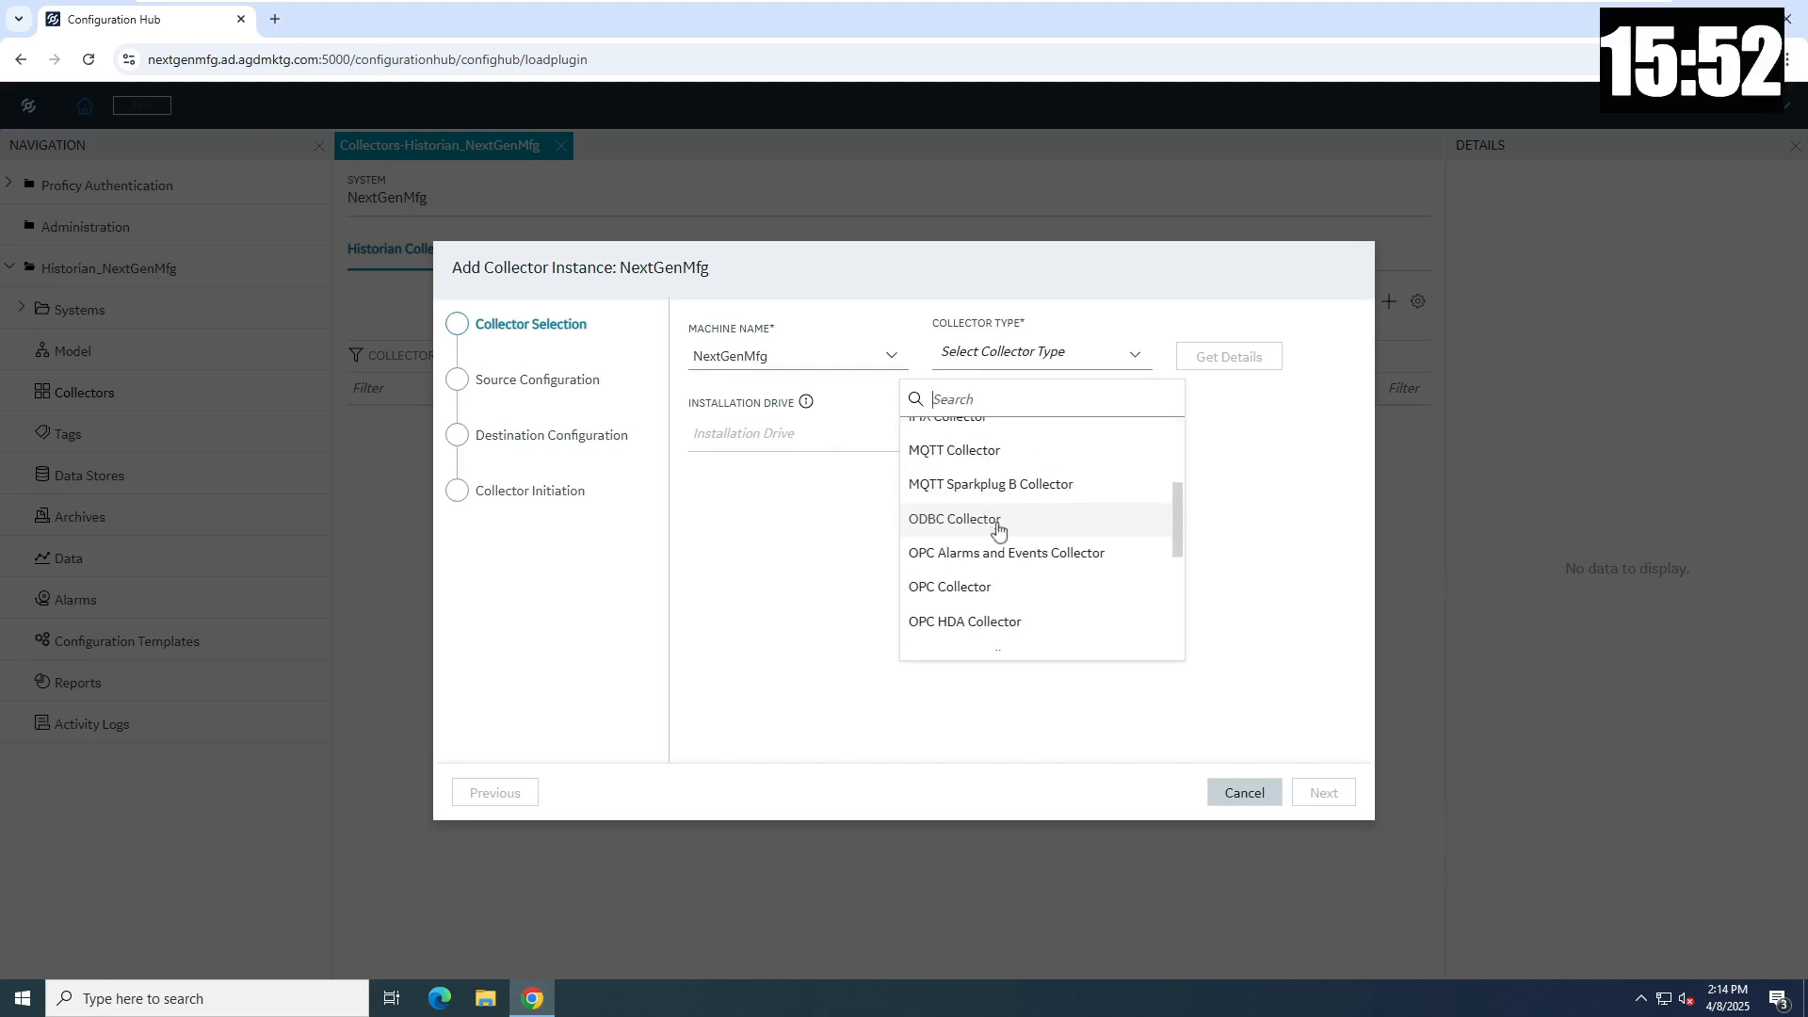
click(979, 595)
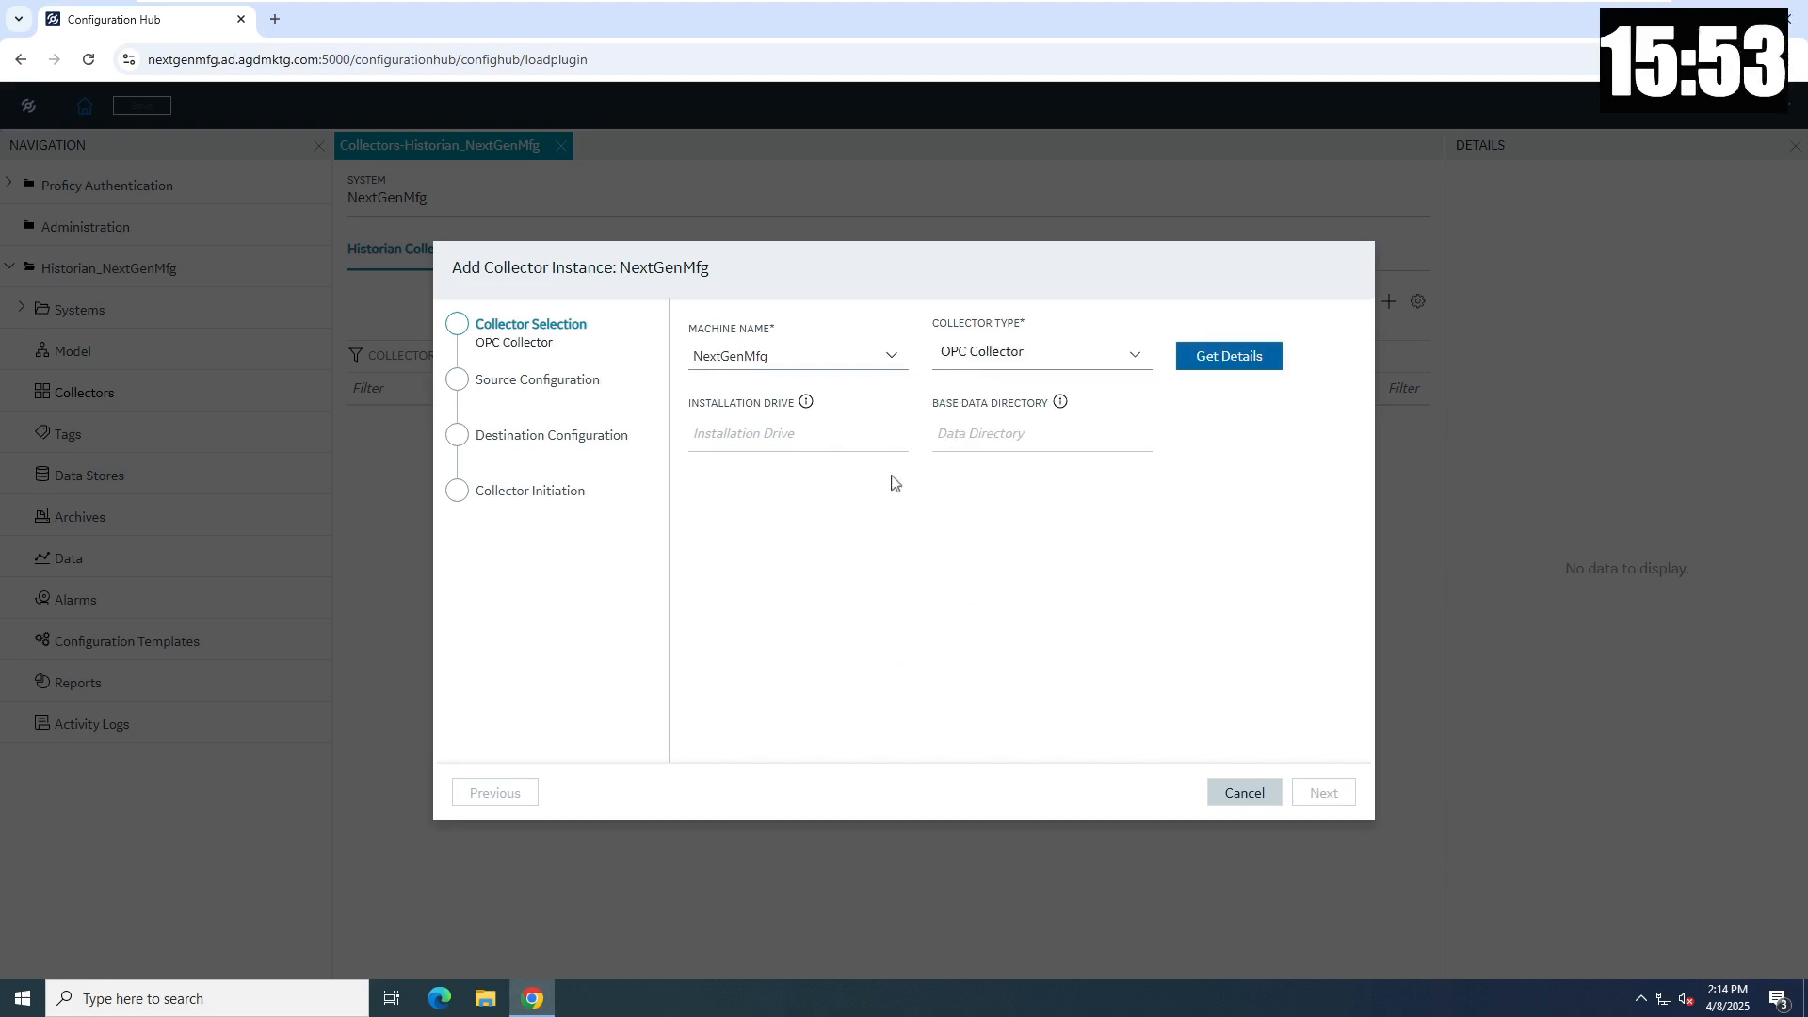
click(1224, 356)
click(1325, 791)
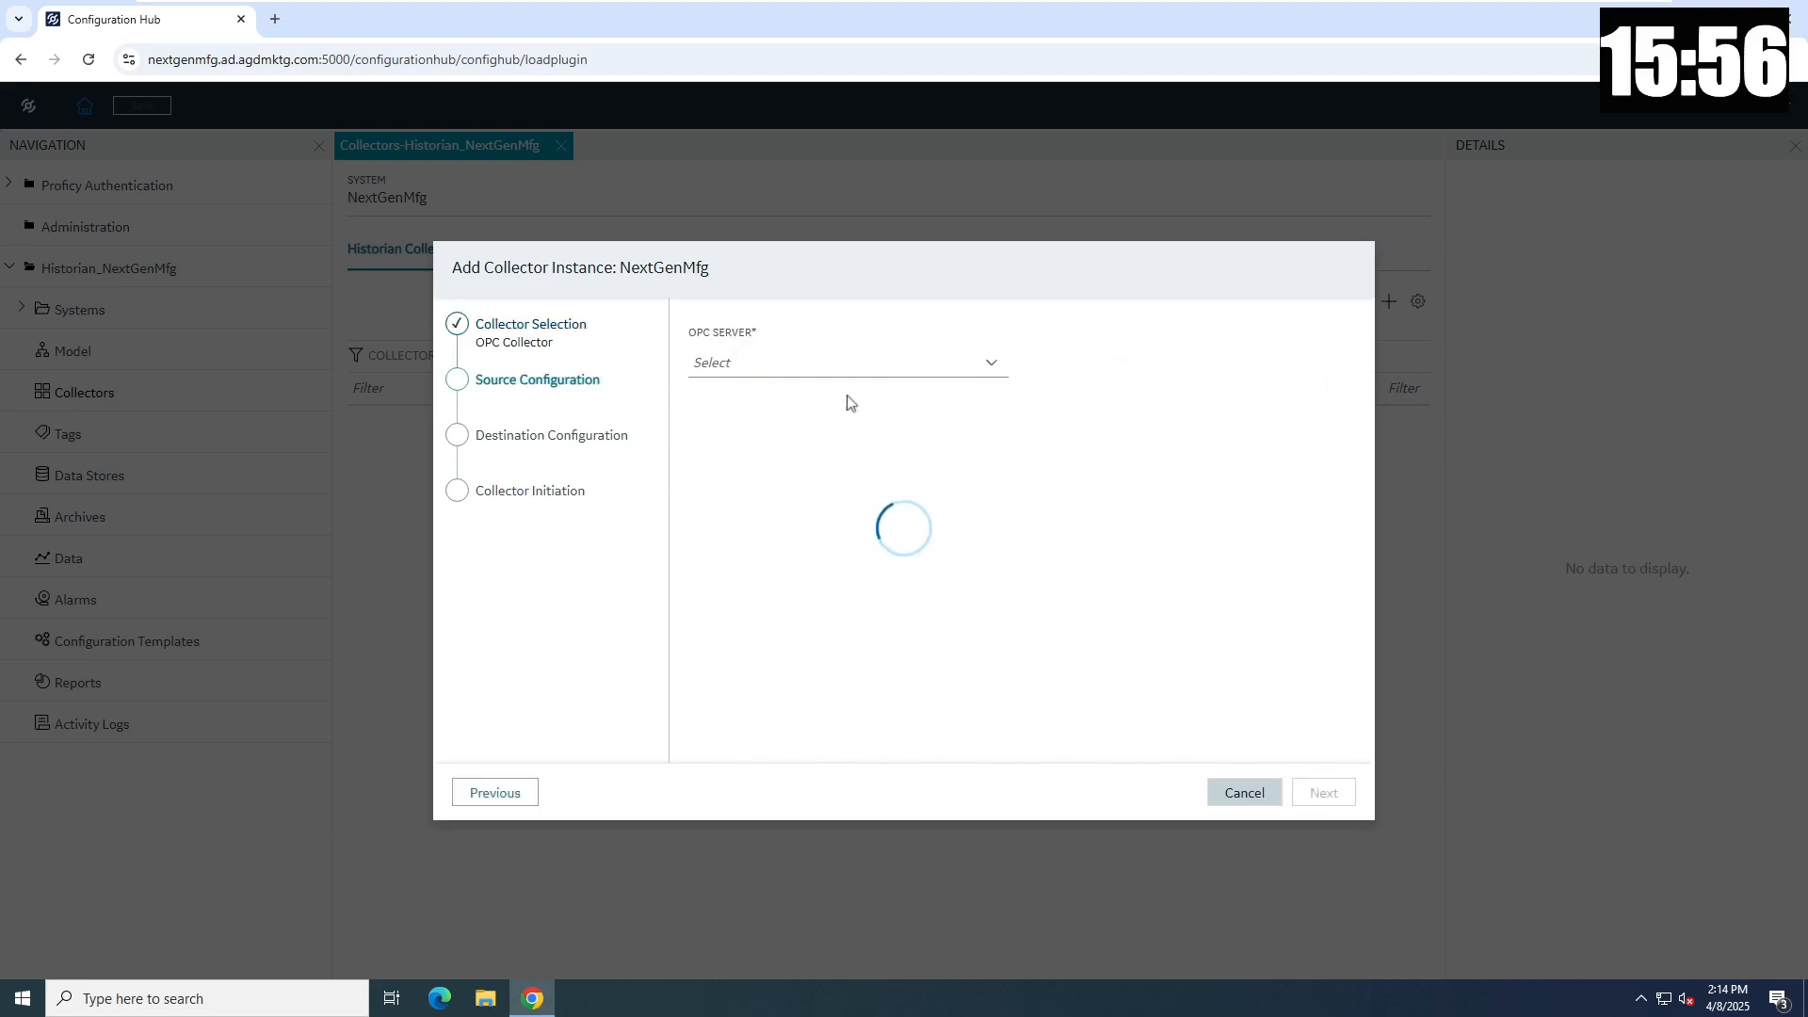
- Pick Intellution.IntellutionGatewayOPCServer as the source, keep Historian Server as destination, and create the collector
click(795, 368)
click(791, 434)
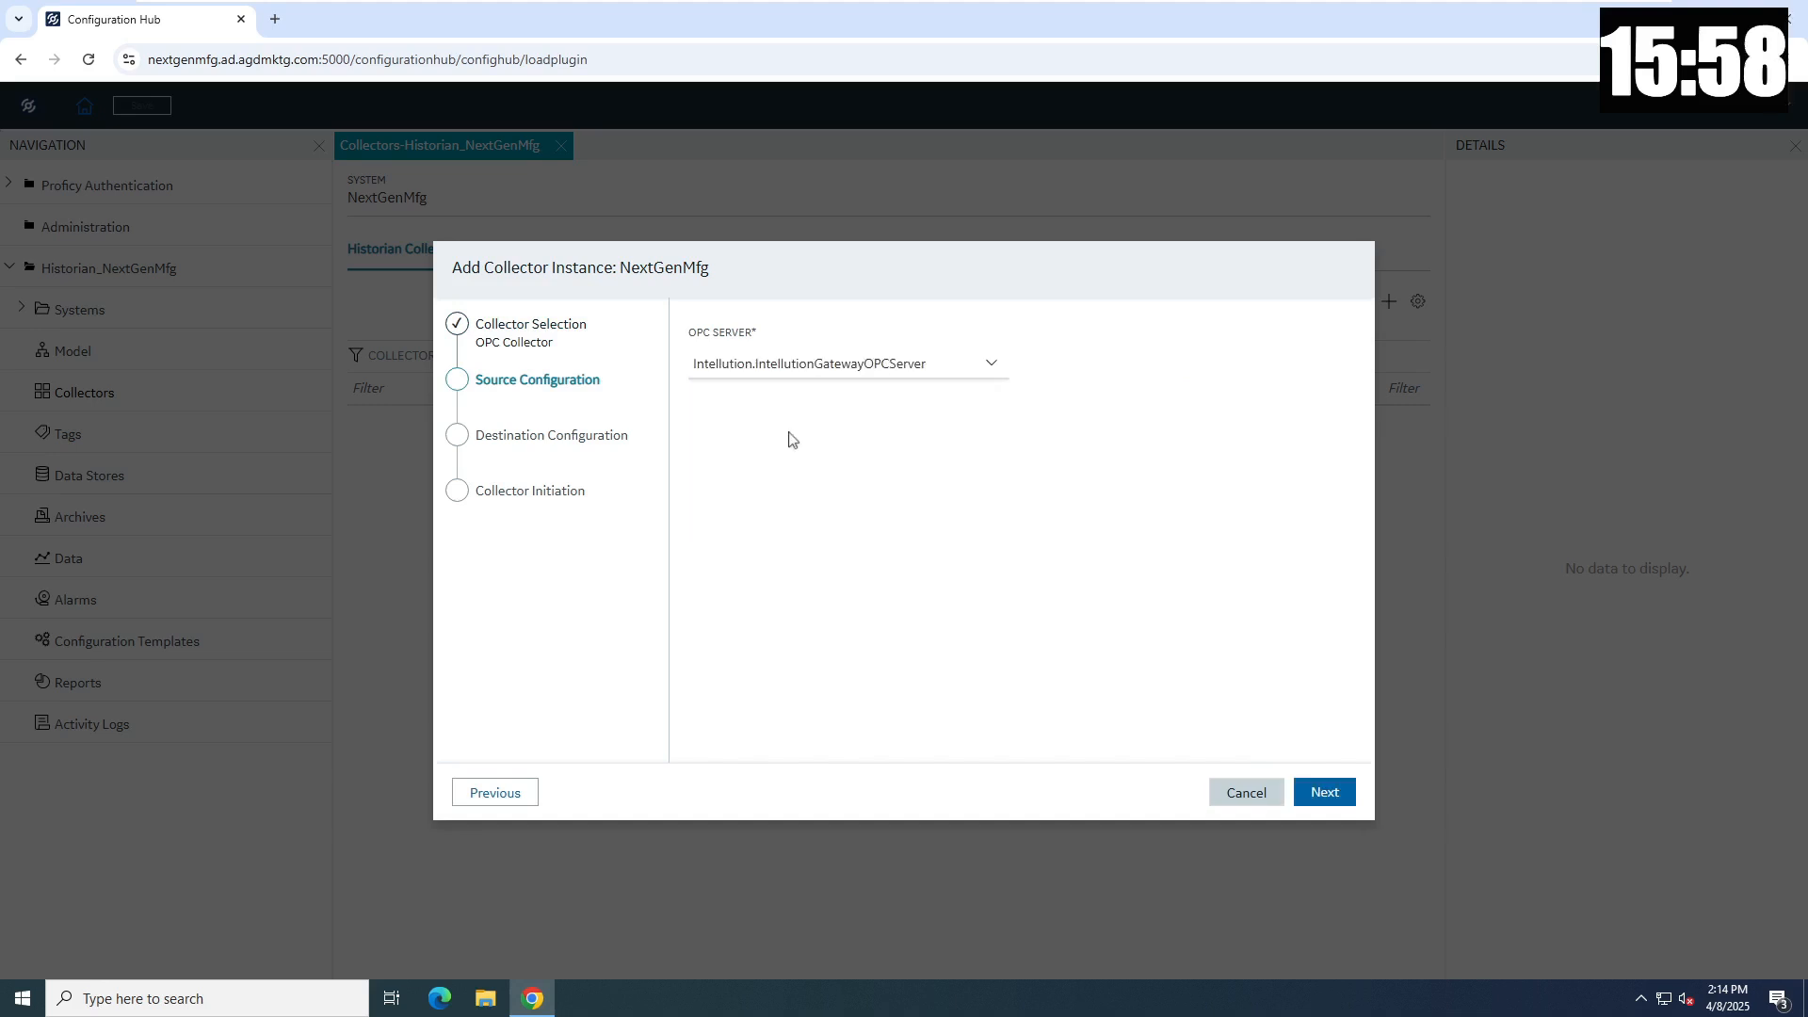
click(1325, 794)
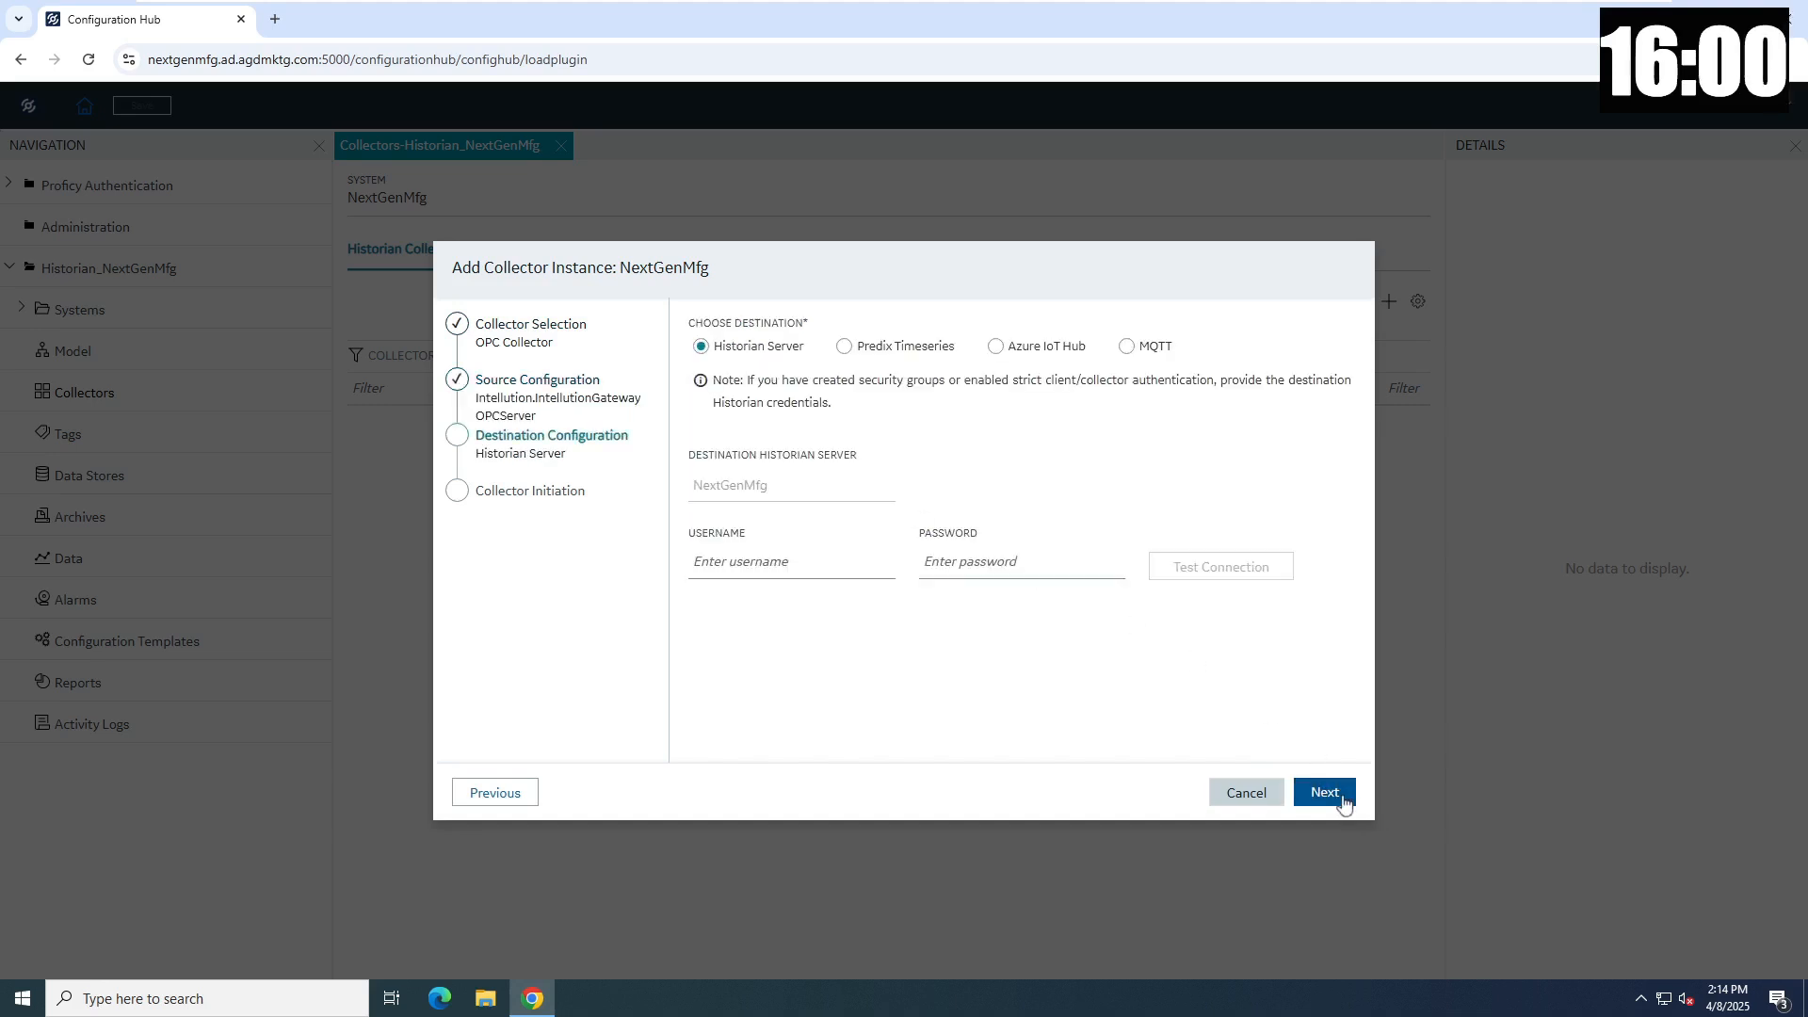
click(1343, 800)
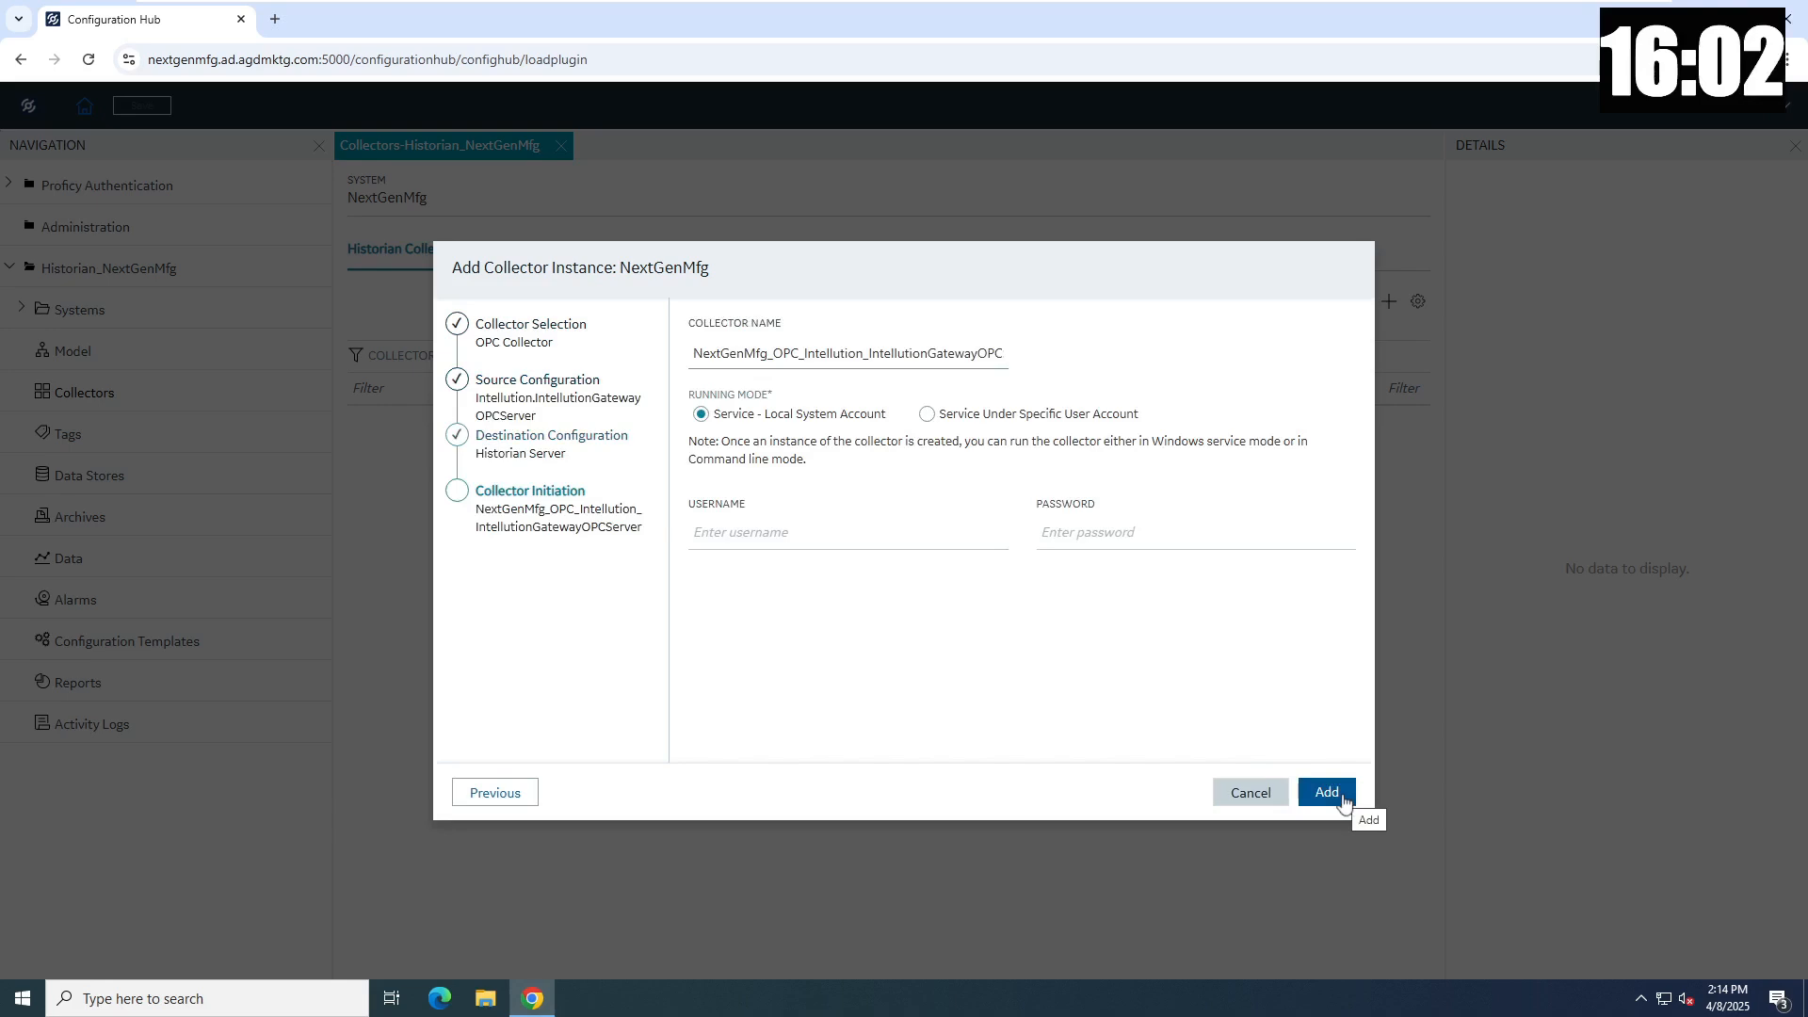
click(1343, 800)
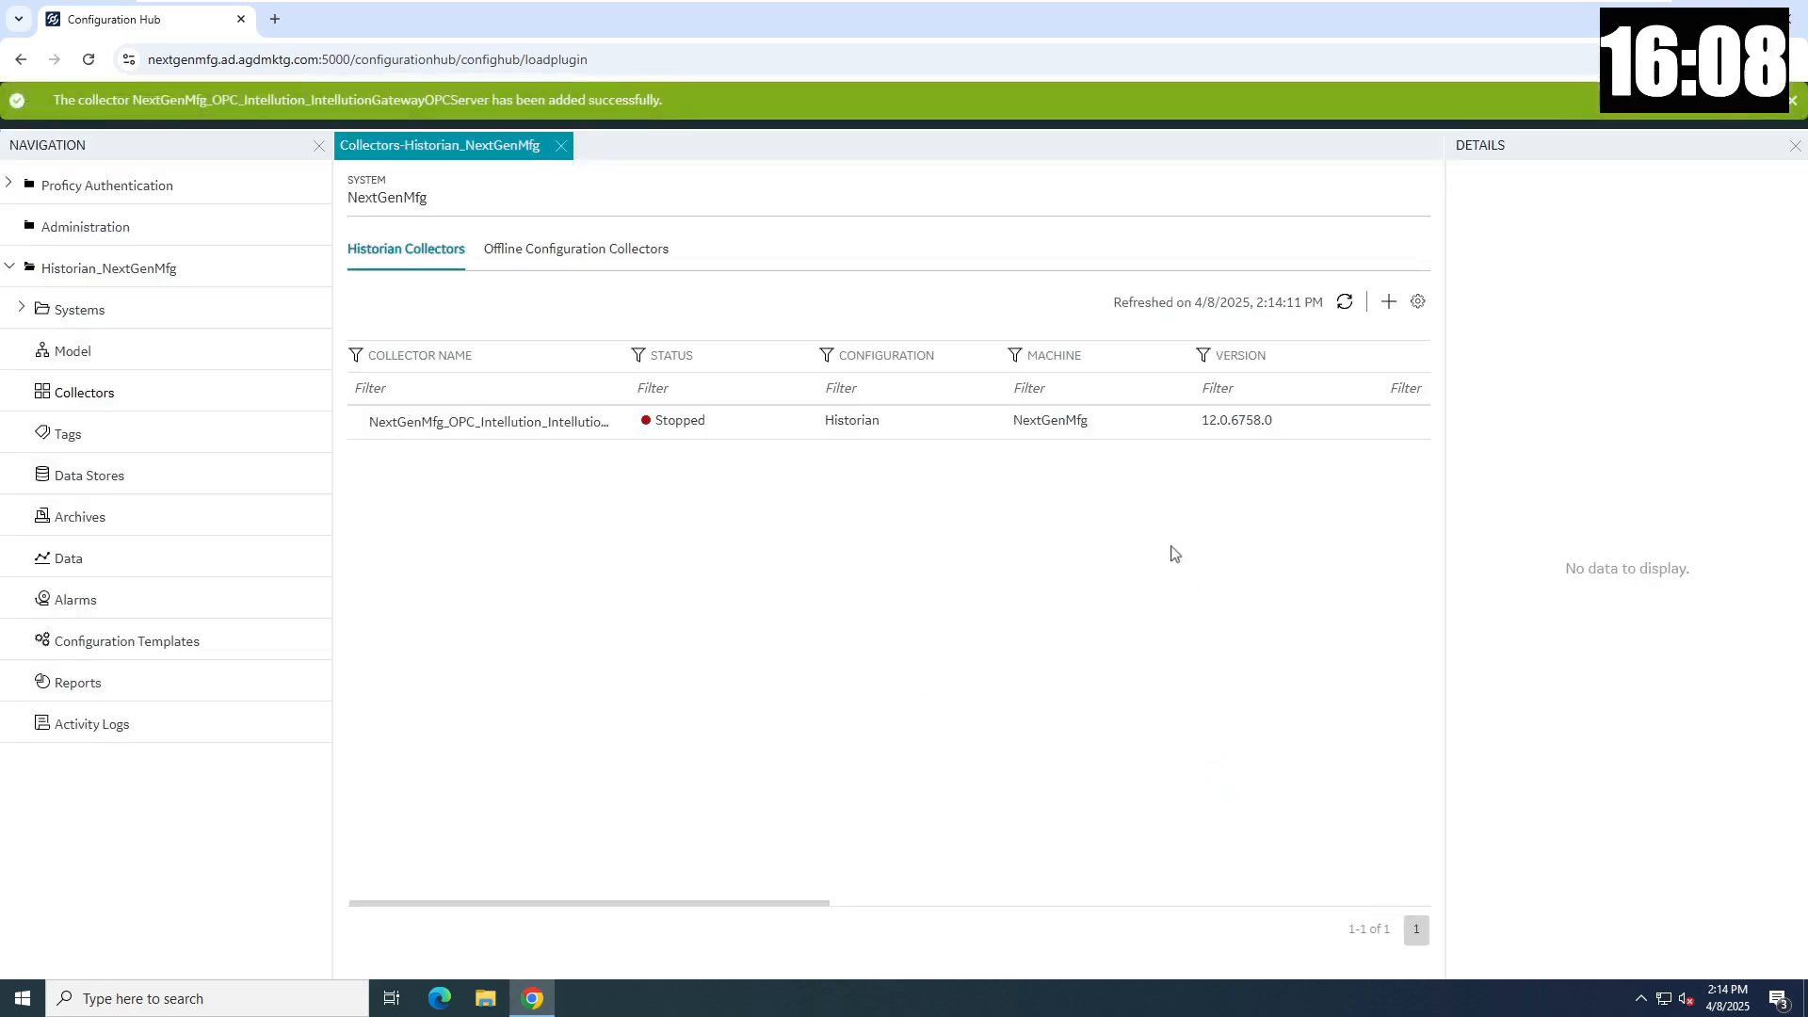
- Start the OPC collector as a service, refresh to confirm it shows Running, then go to Tags
click(790, 431)
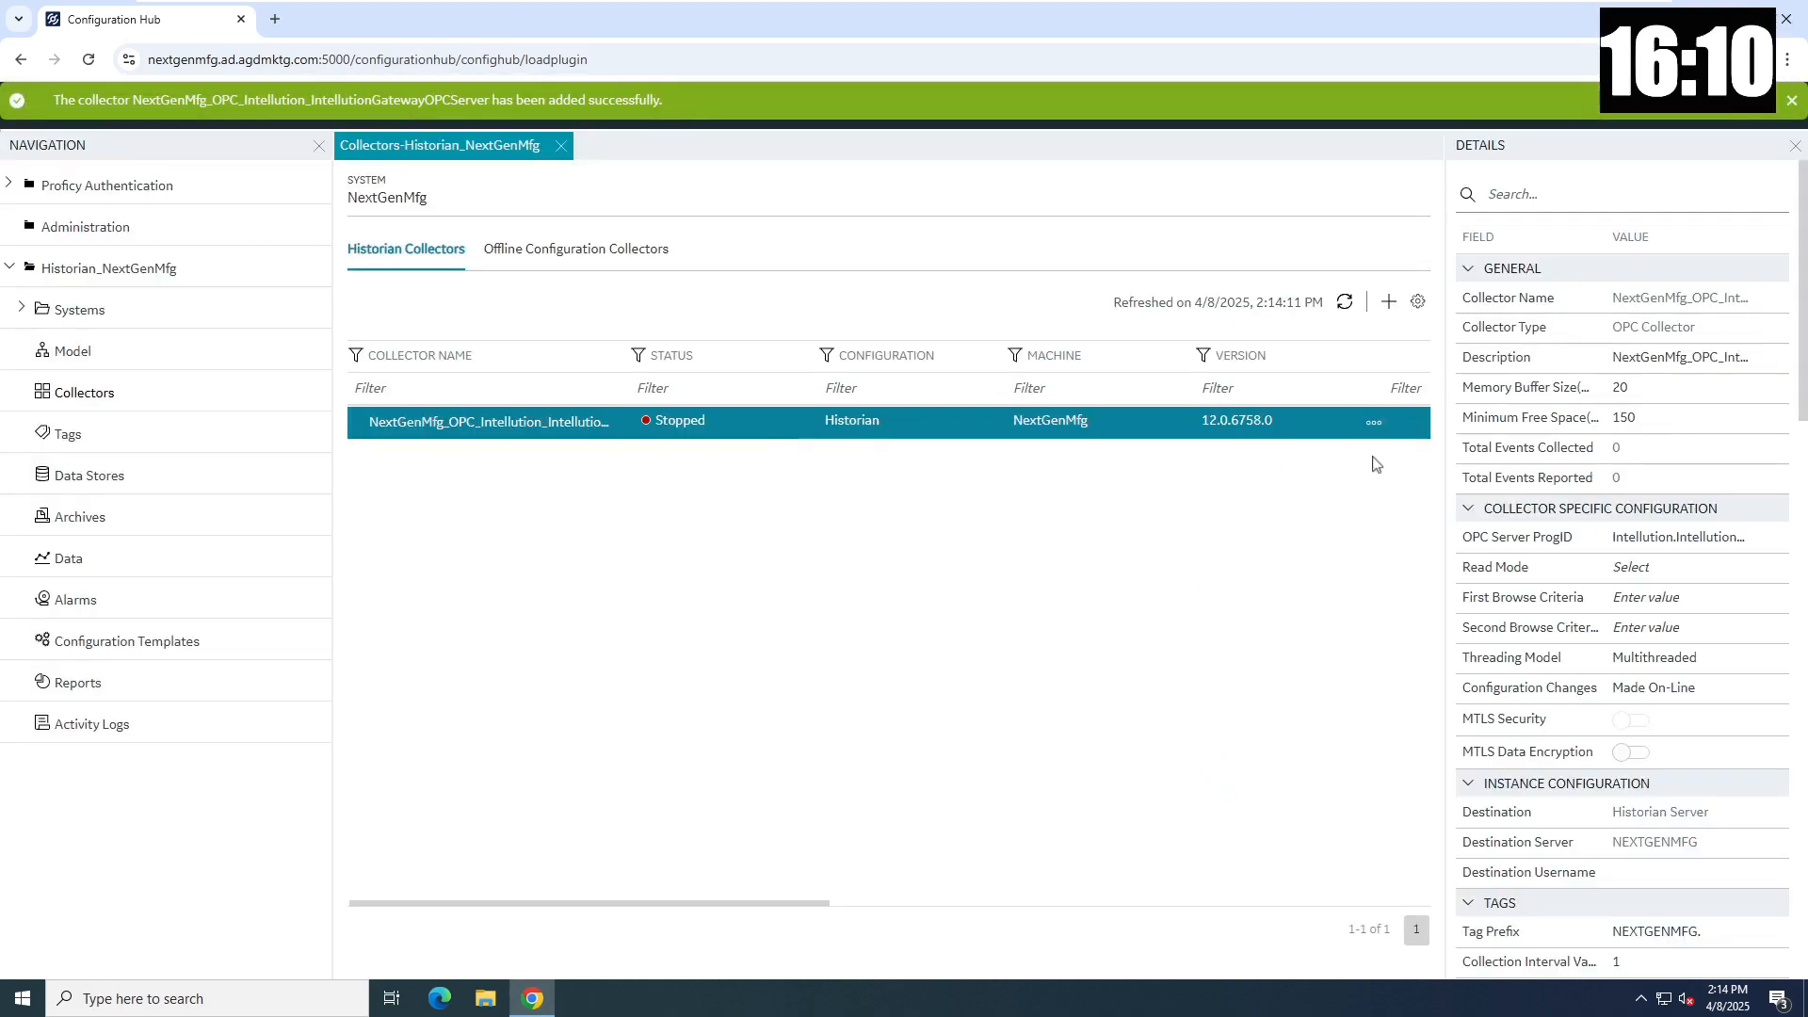
click(1376, 426)
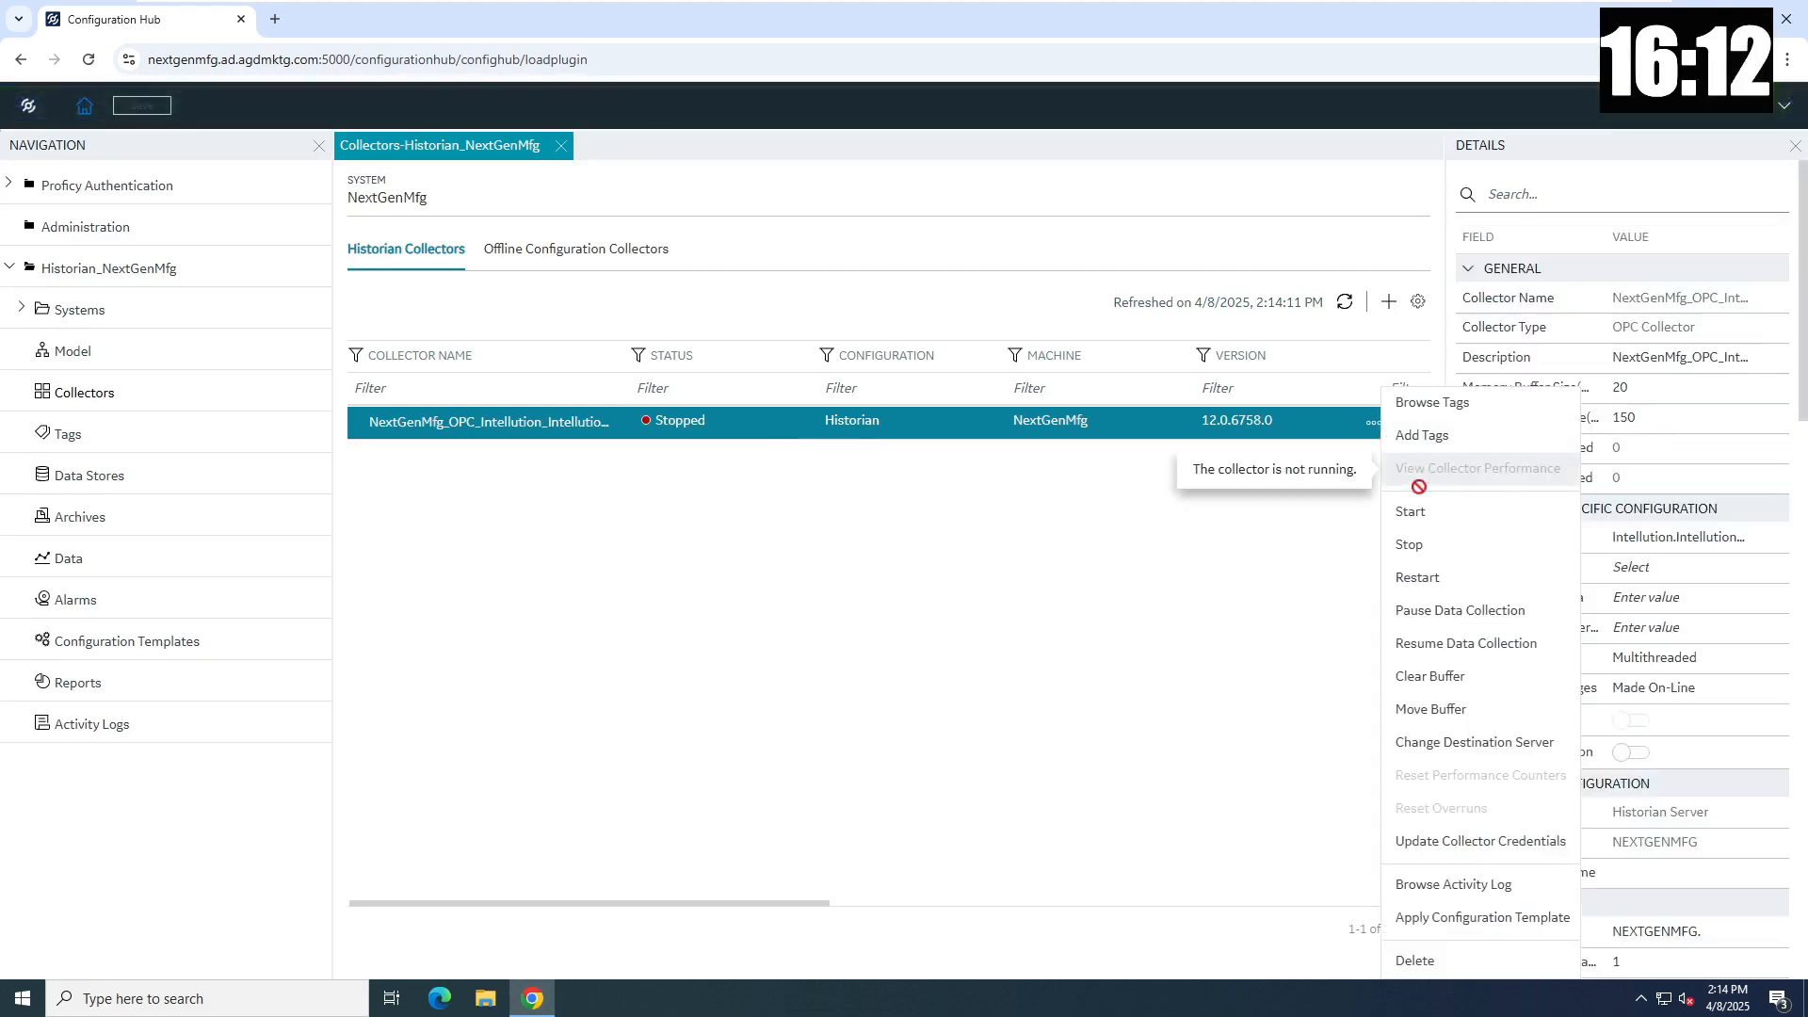
click(1433, 524)
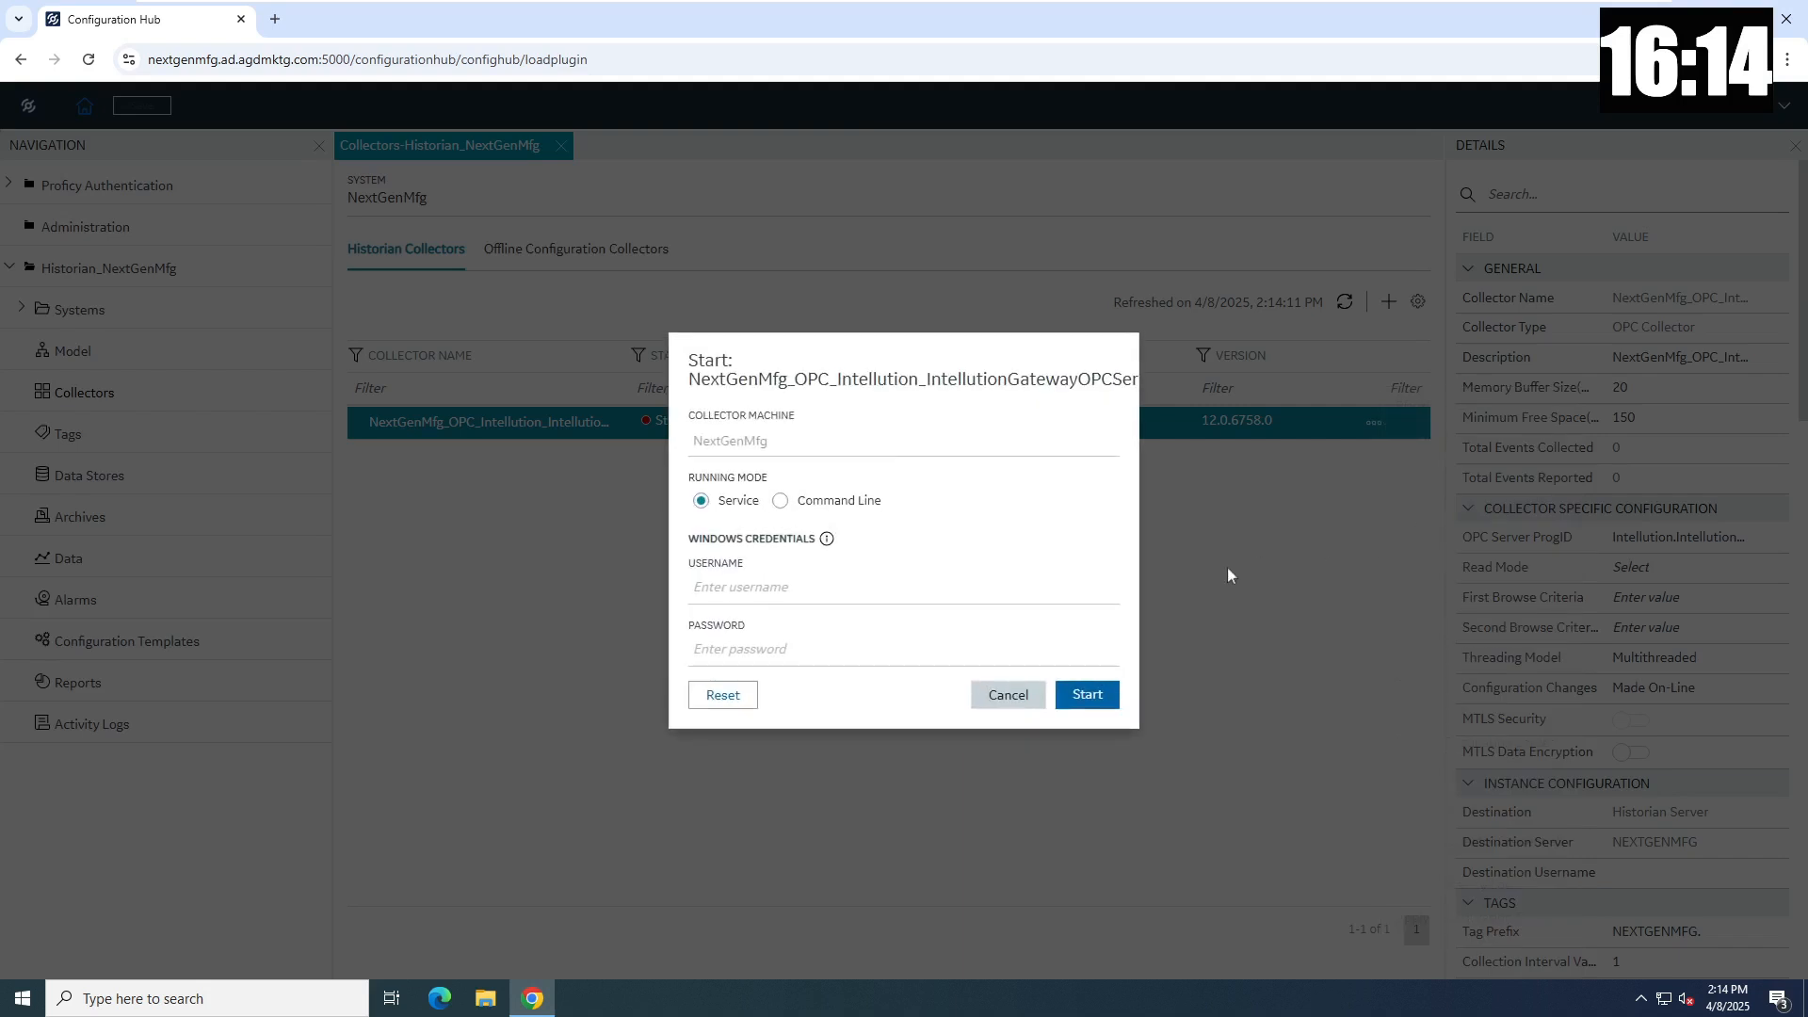
click(1100, 697)
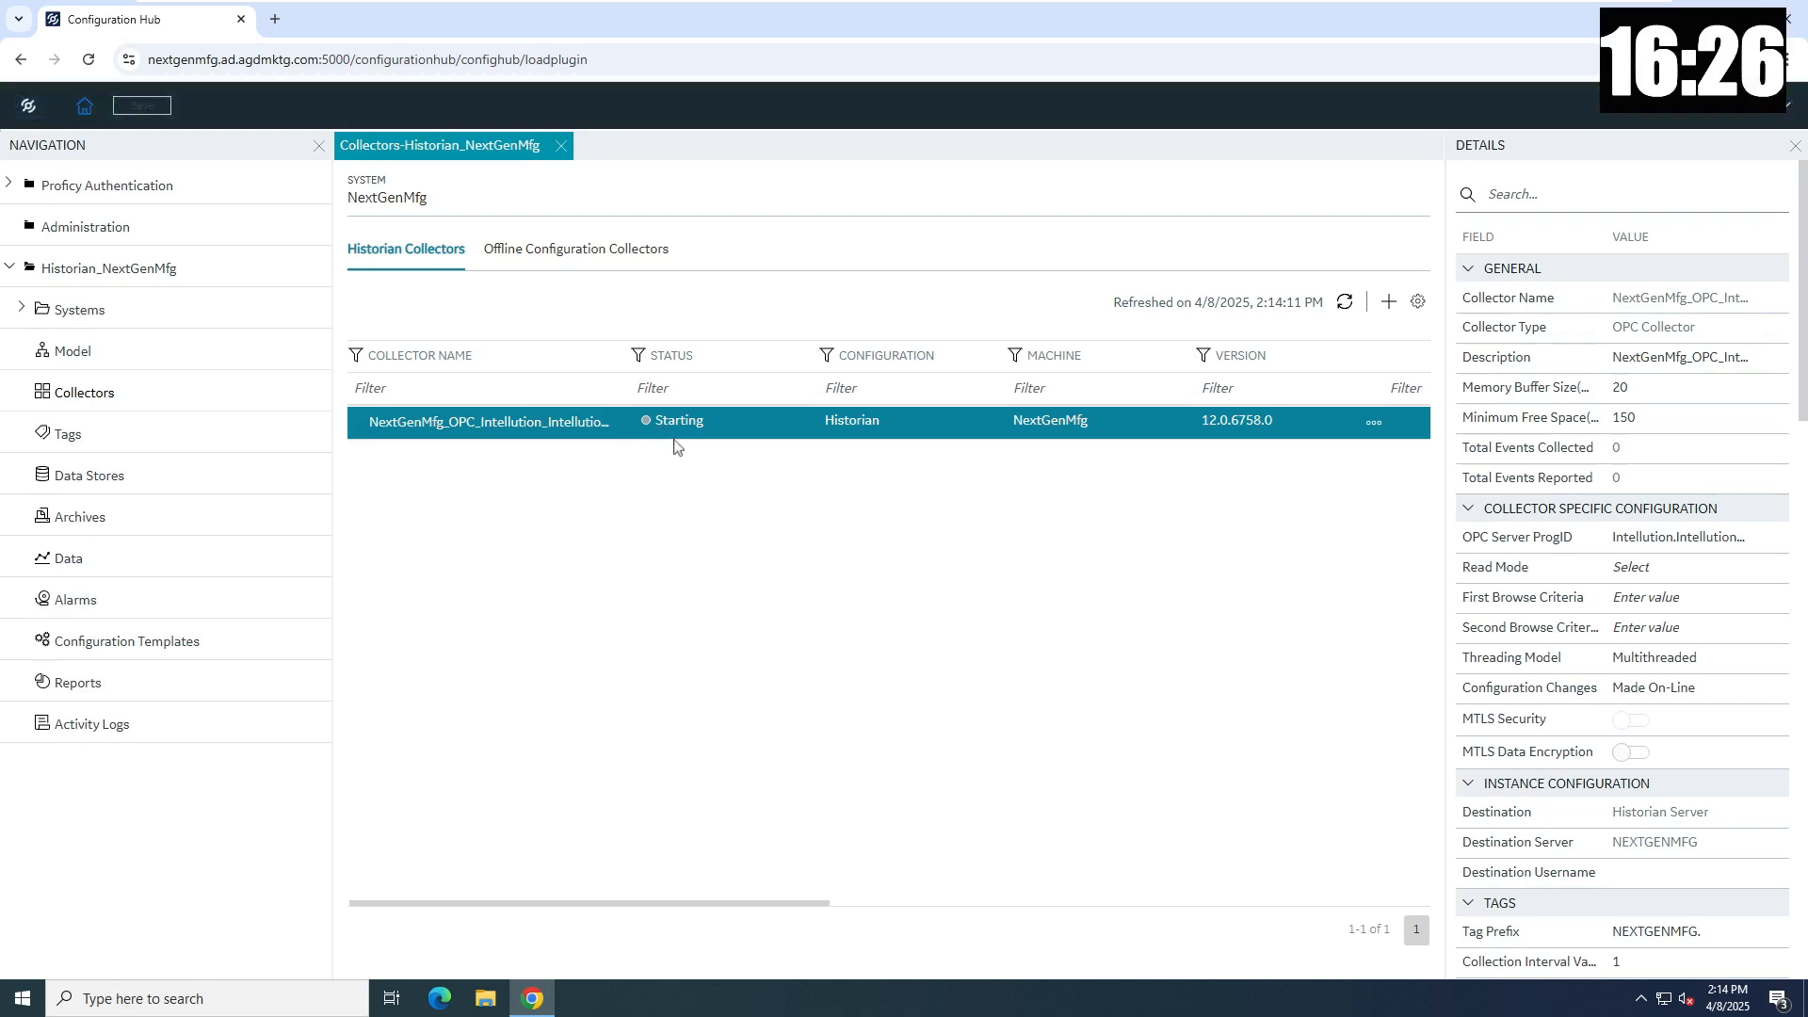
click(1346, 304)
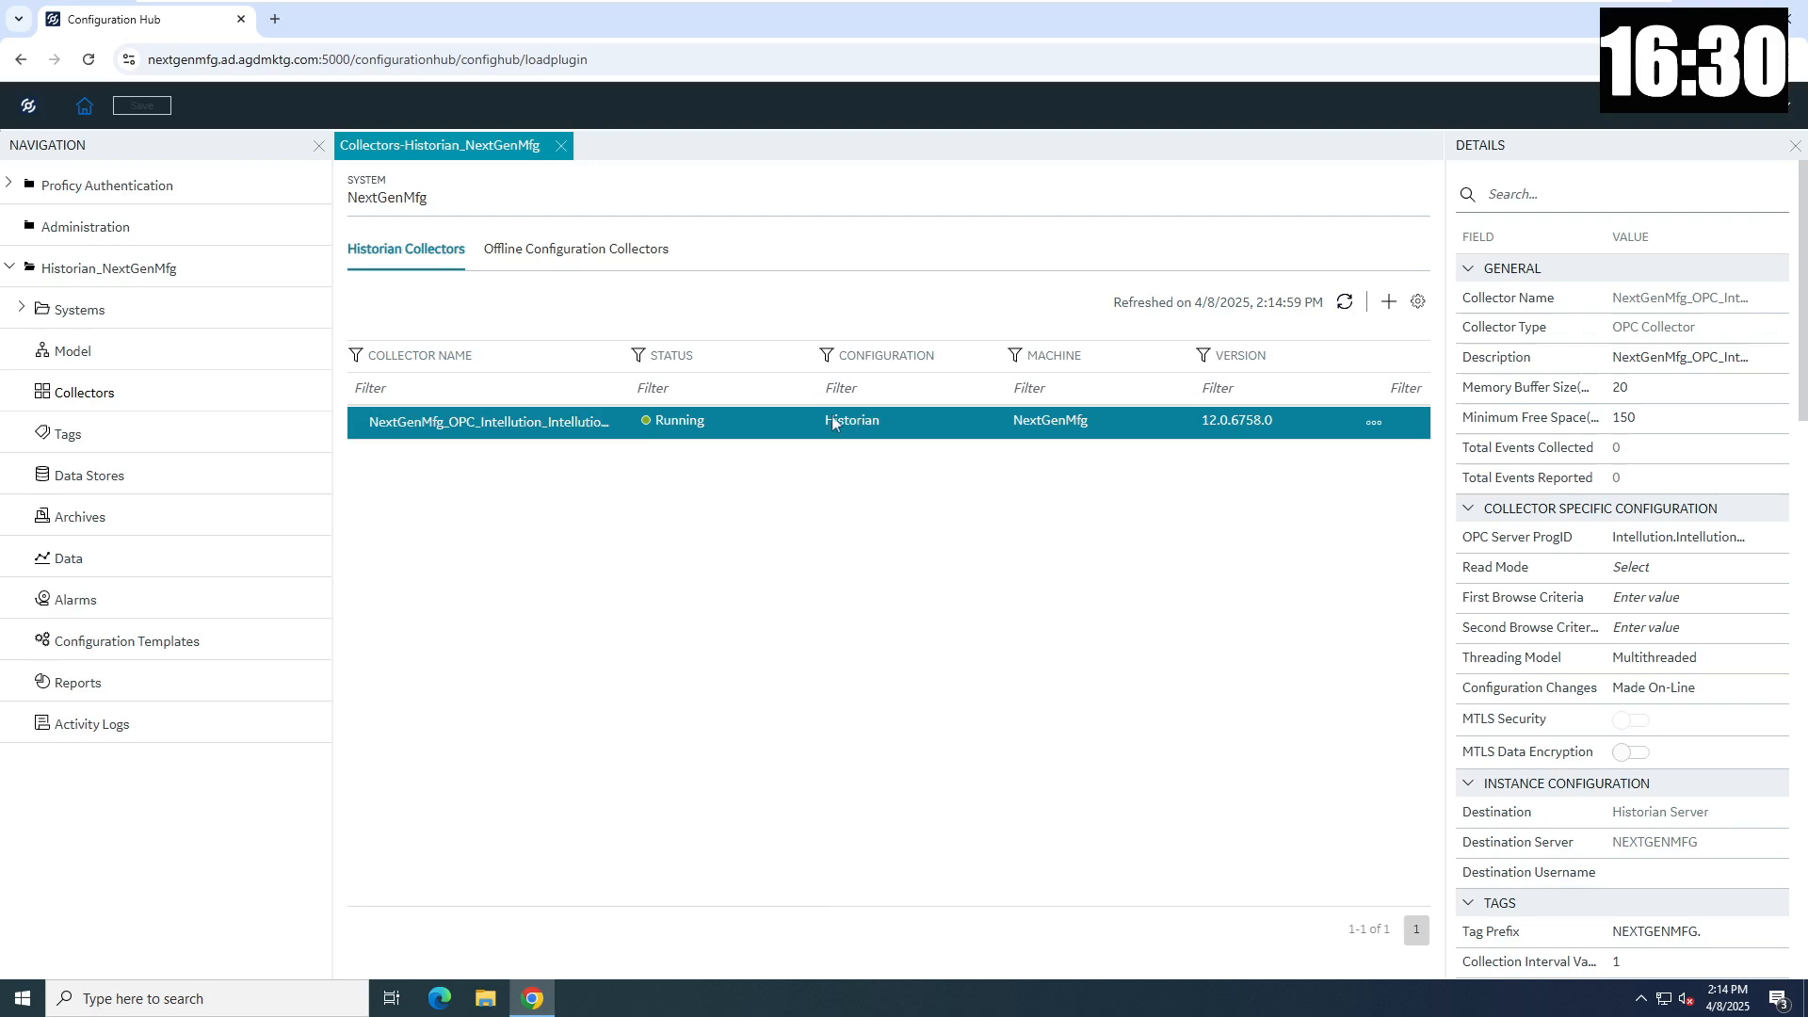
click(113, 441)
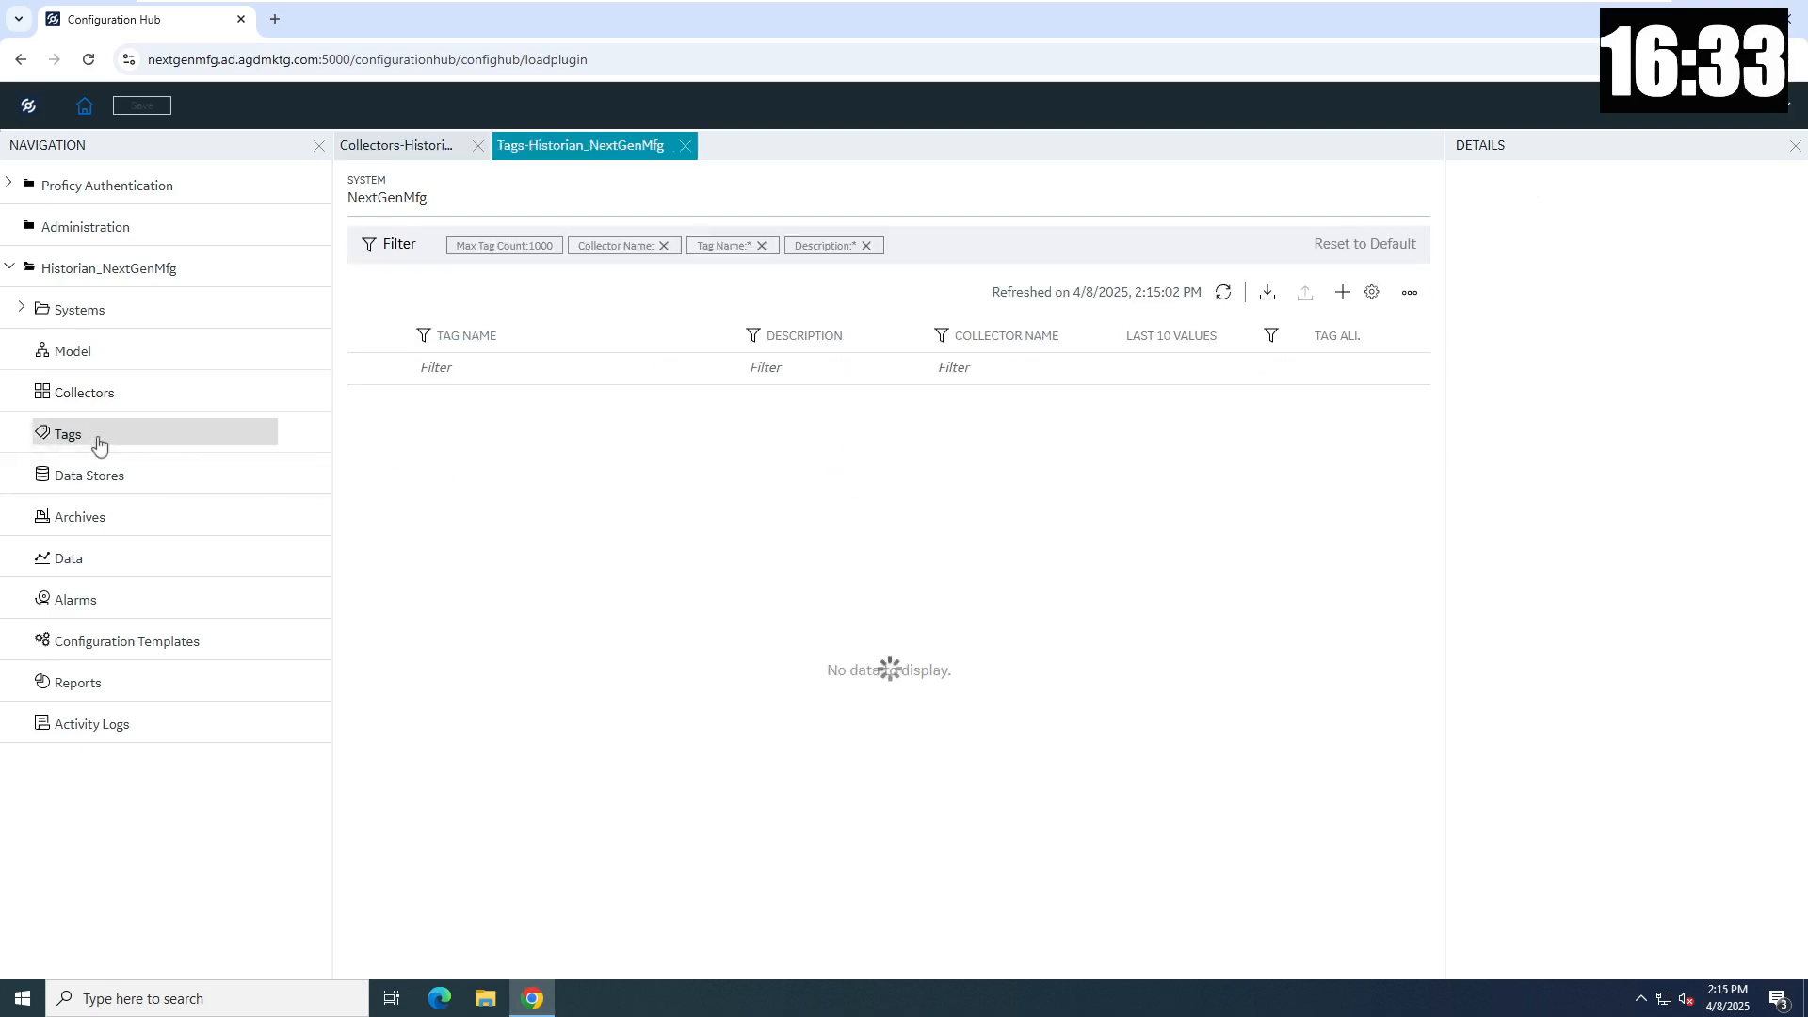
- Browse the OPC collector's Root > /AB_Line1 > Line1_Filler folder and add all eight filler tags
click(1343, 295)
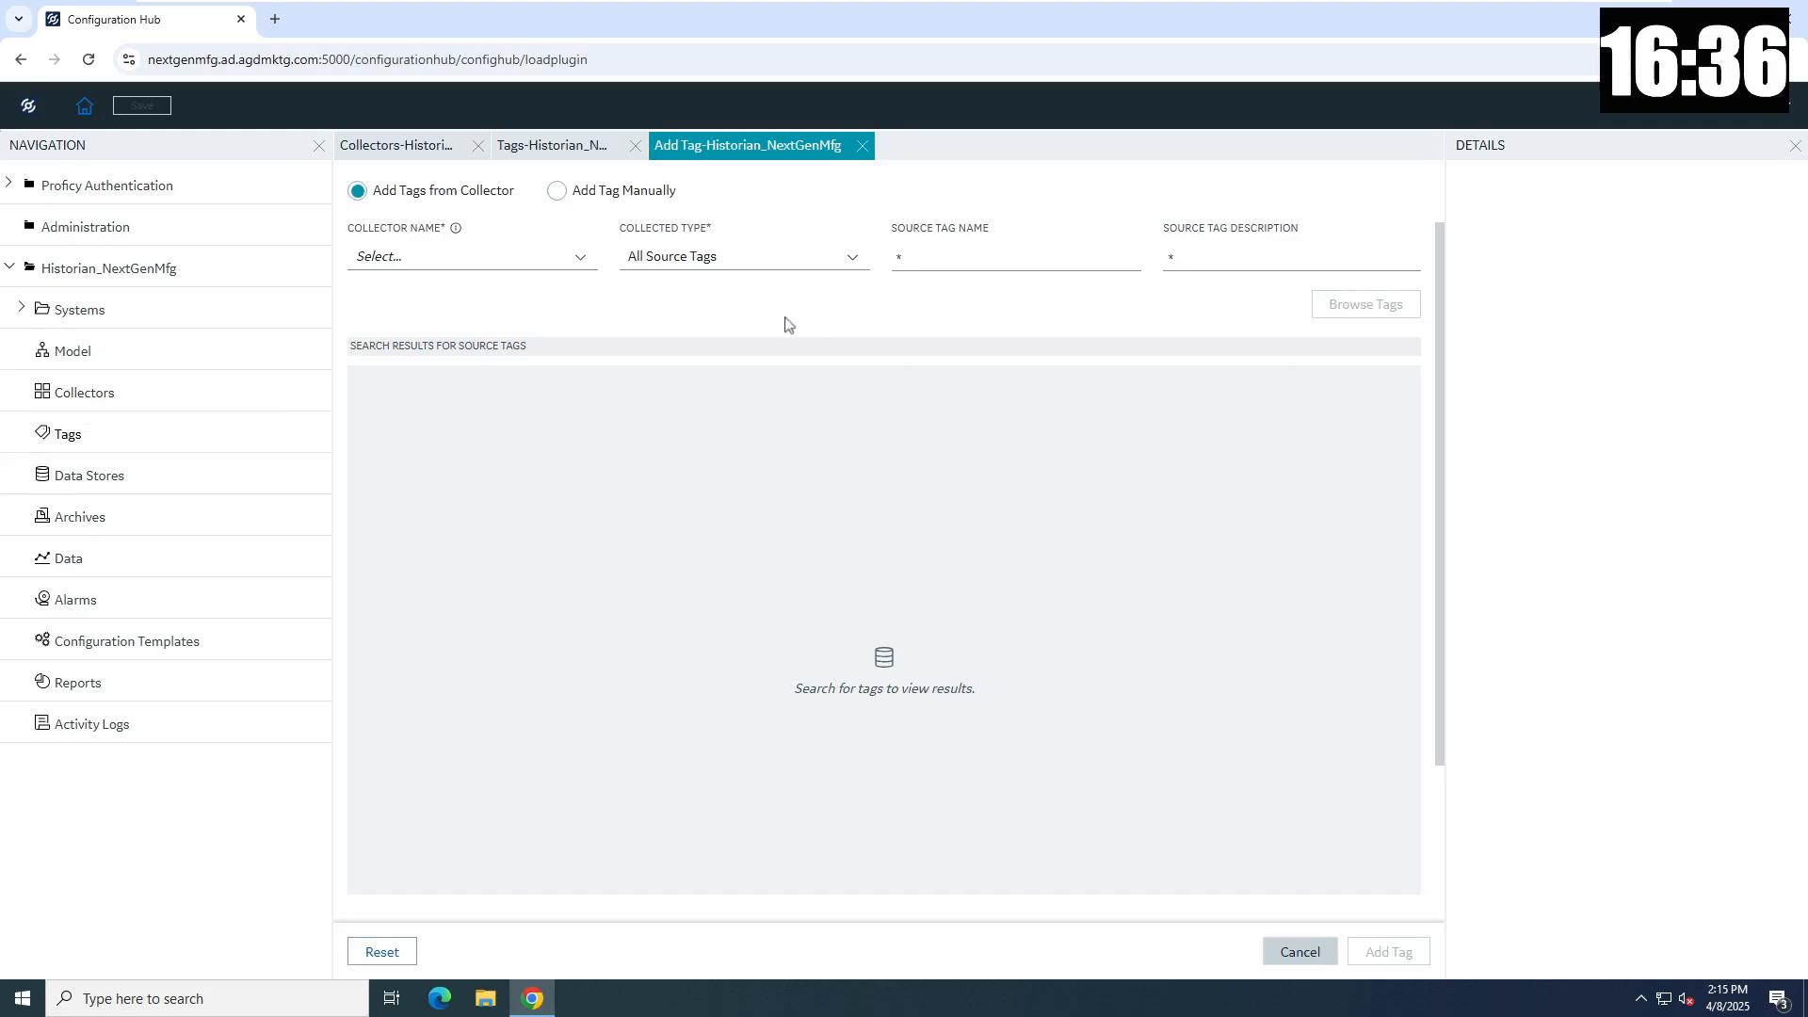
click(577, 264)
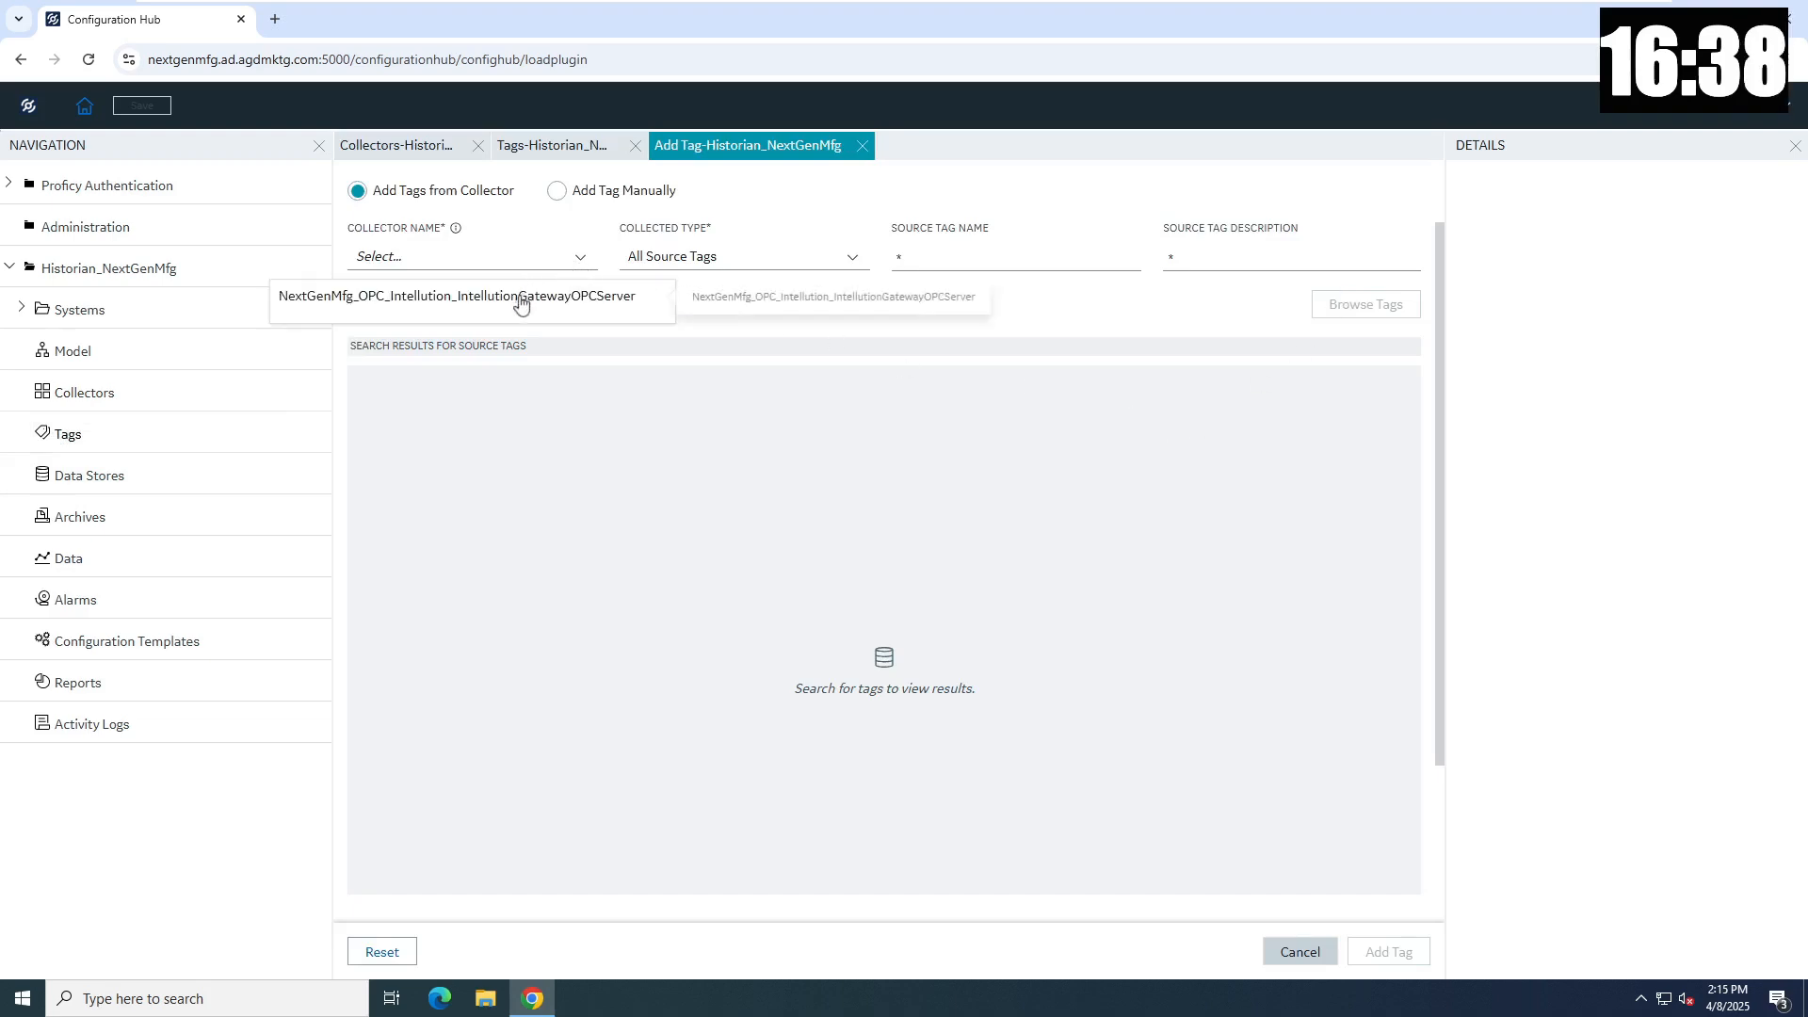
click(521, 298)
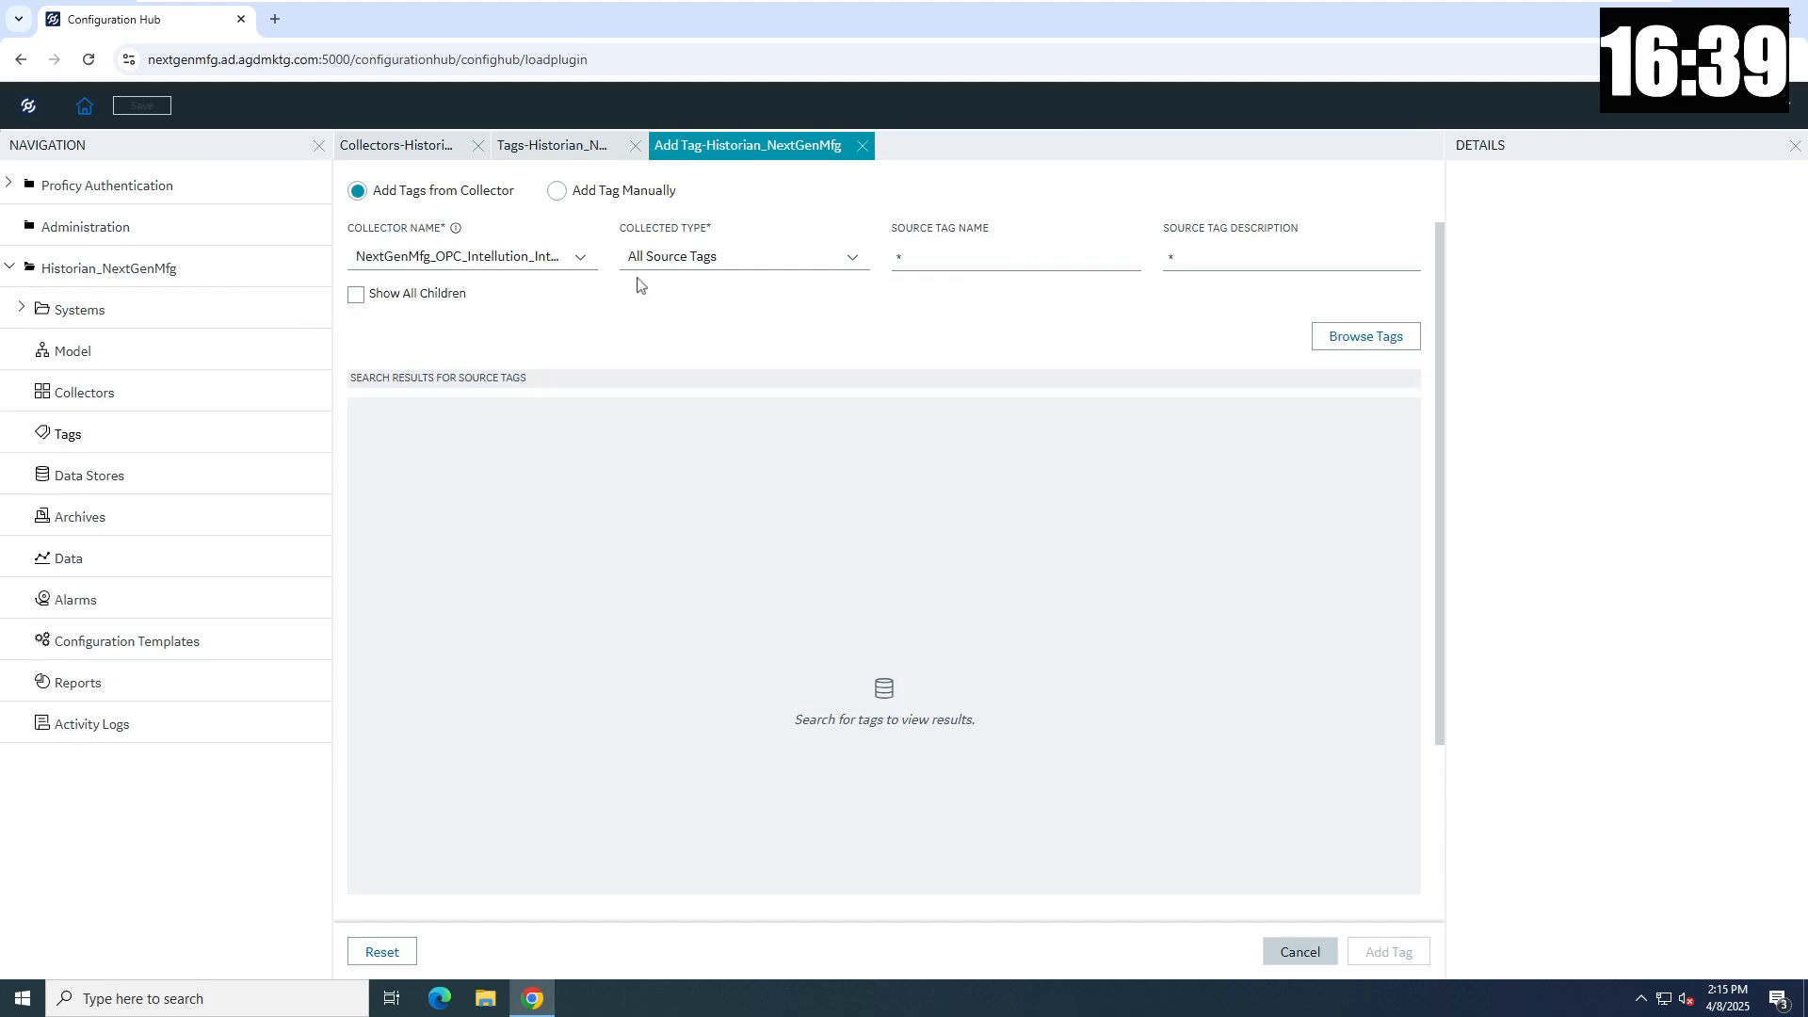
click(1367, 339)
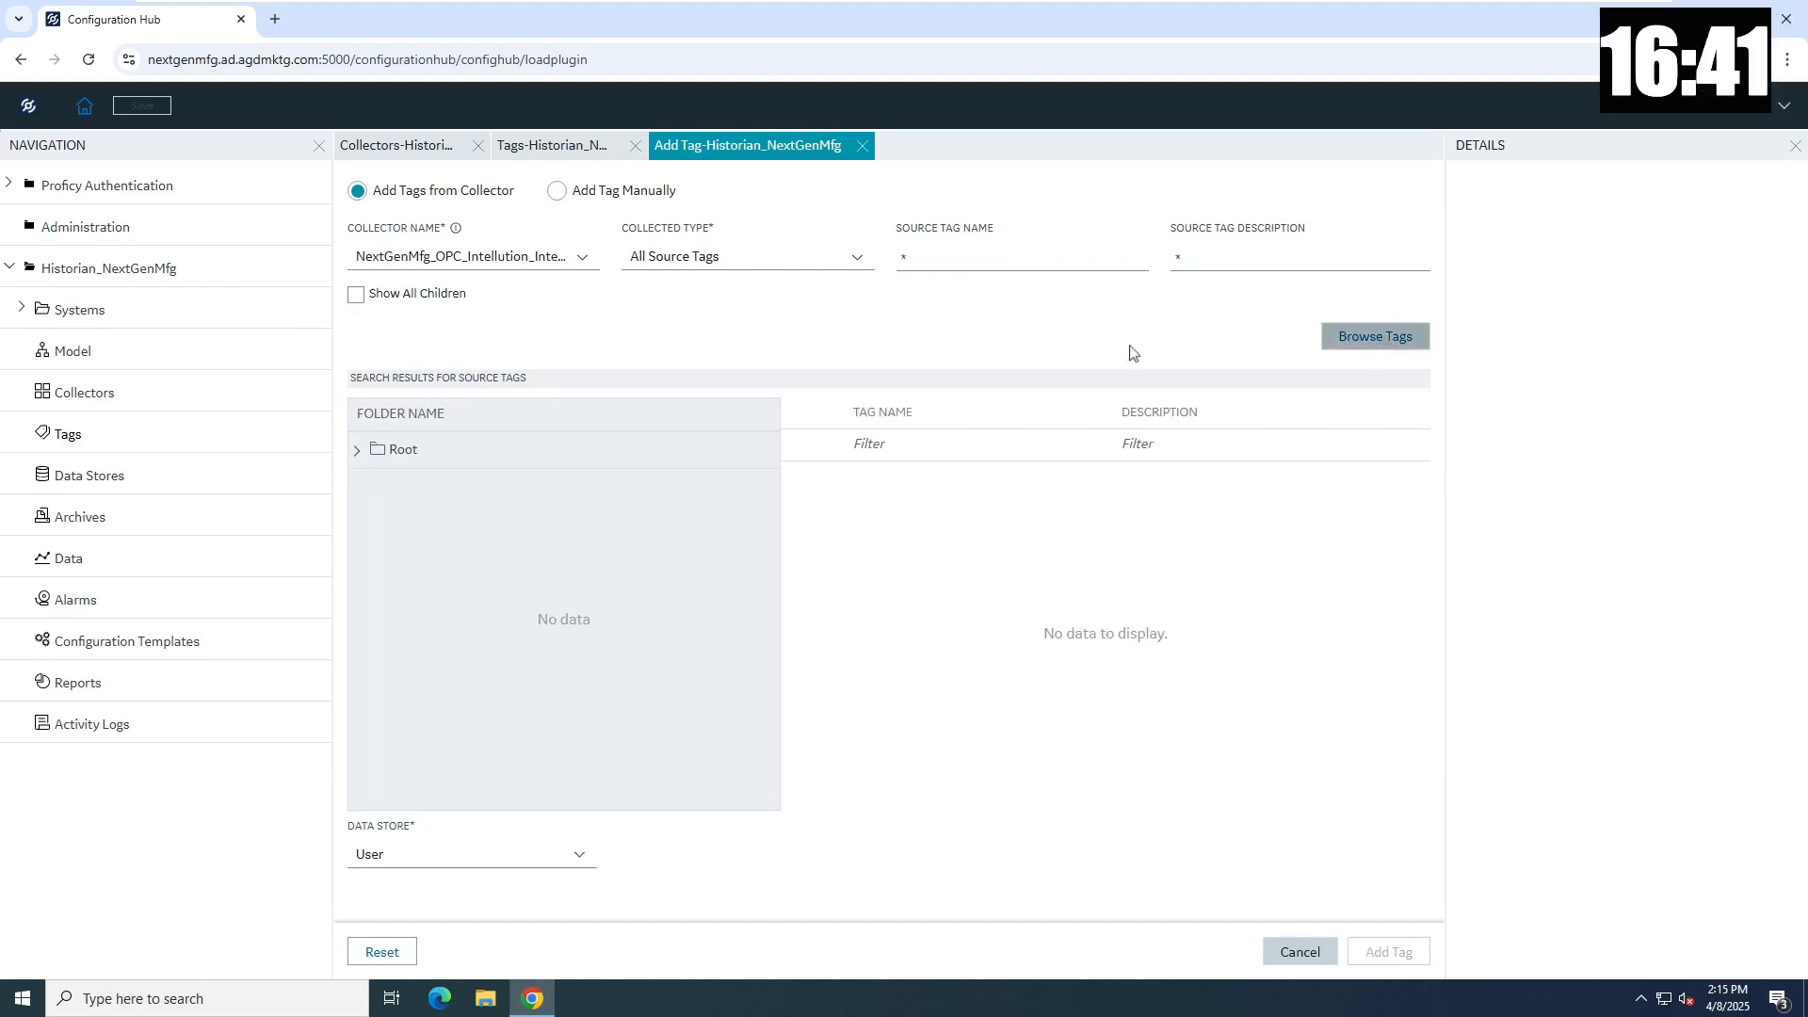
click(359, 452)
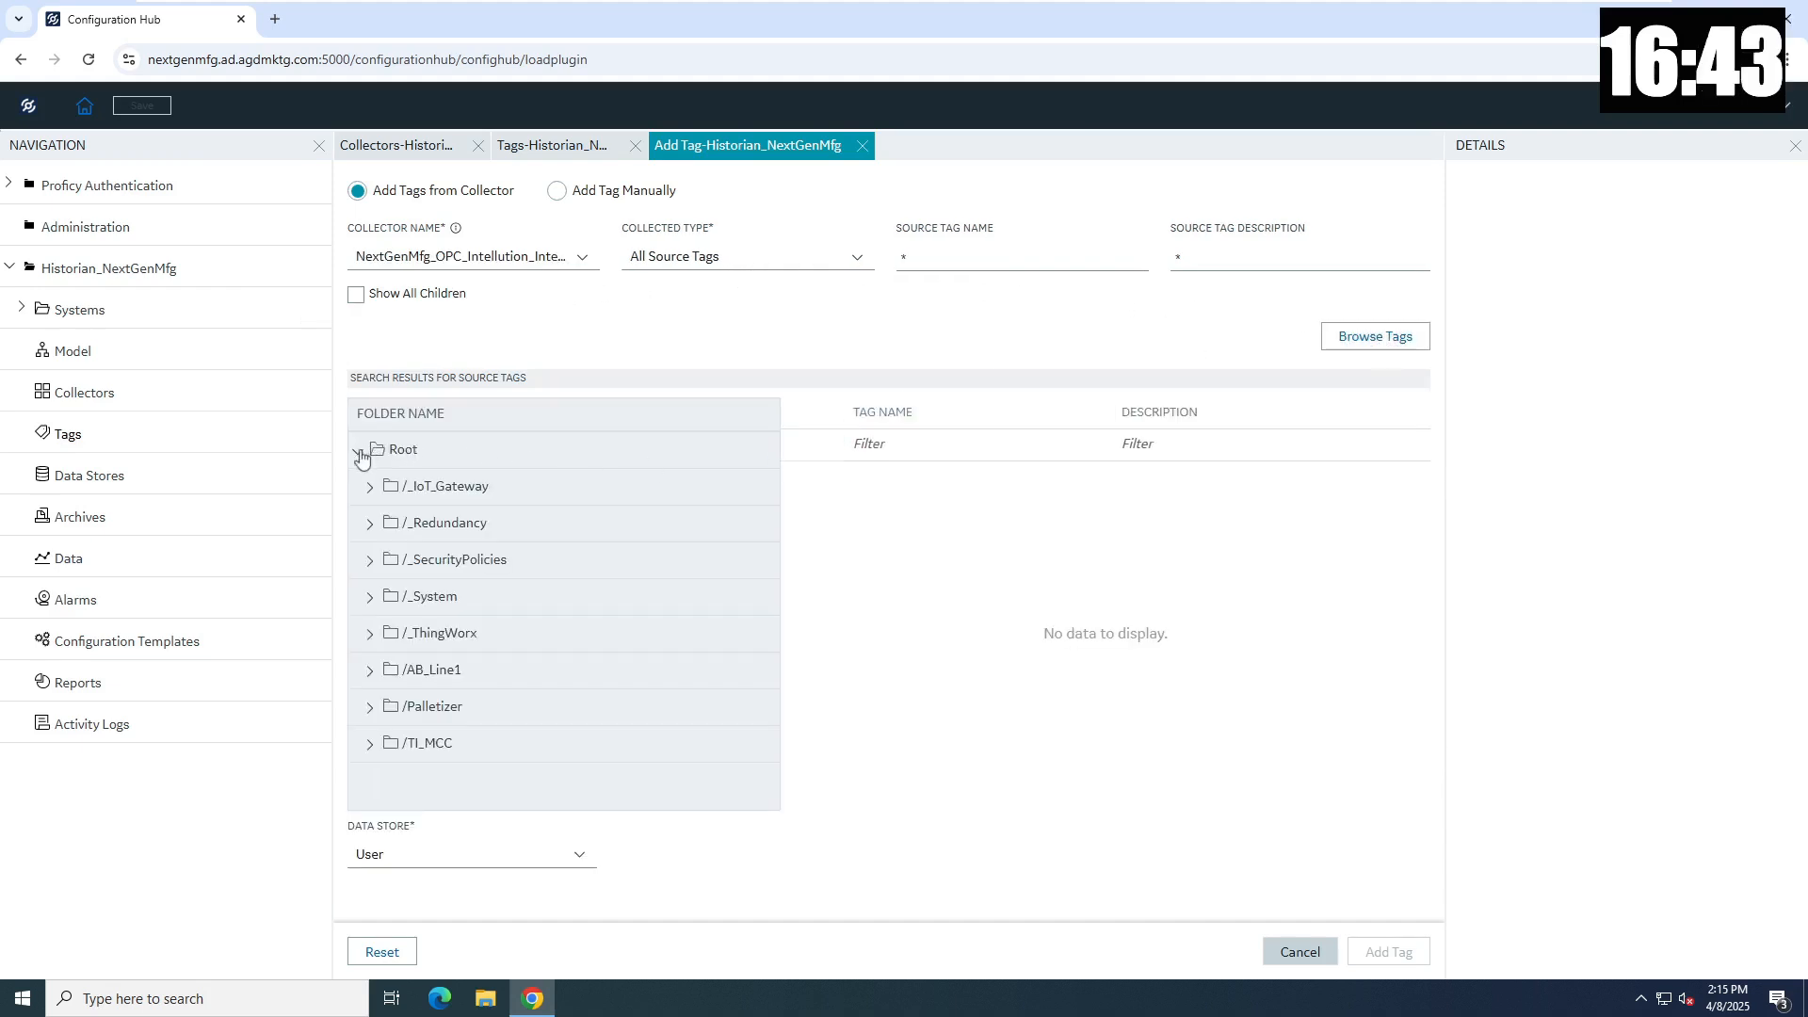
click(370, 670)
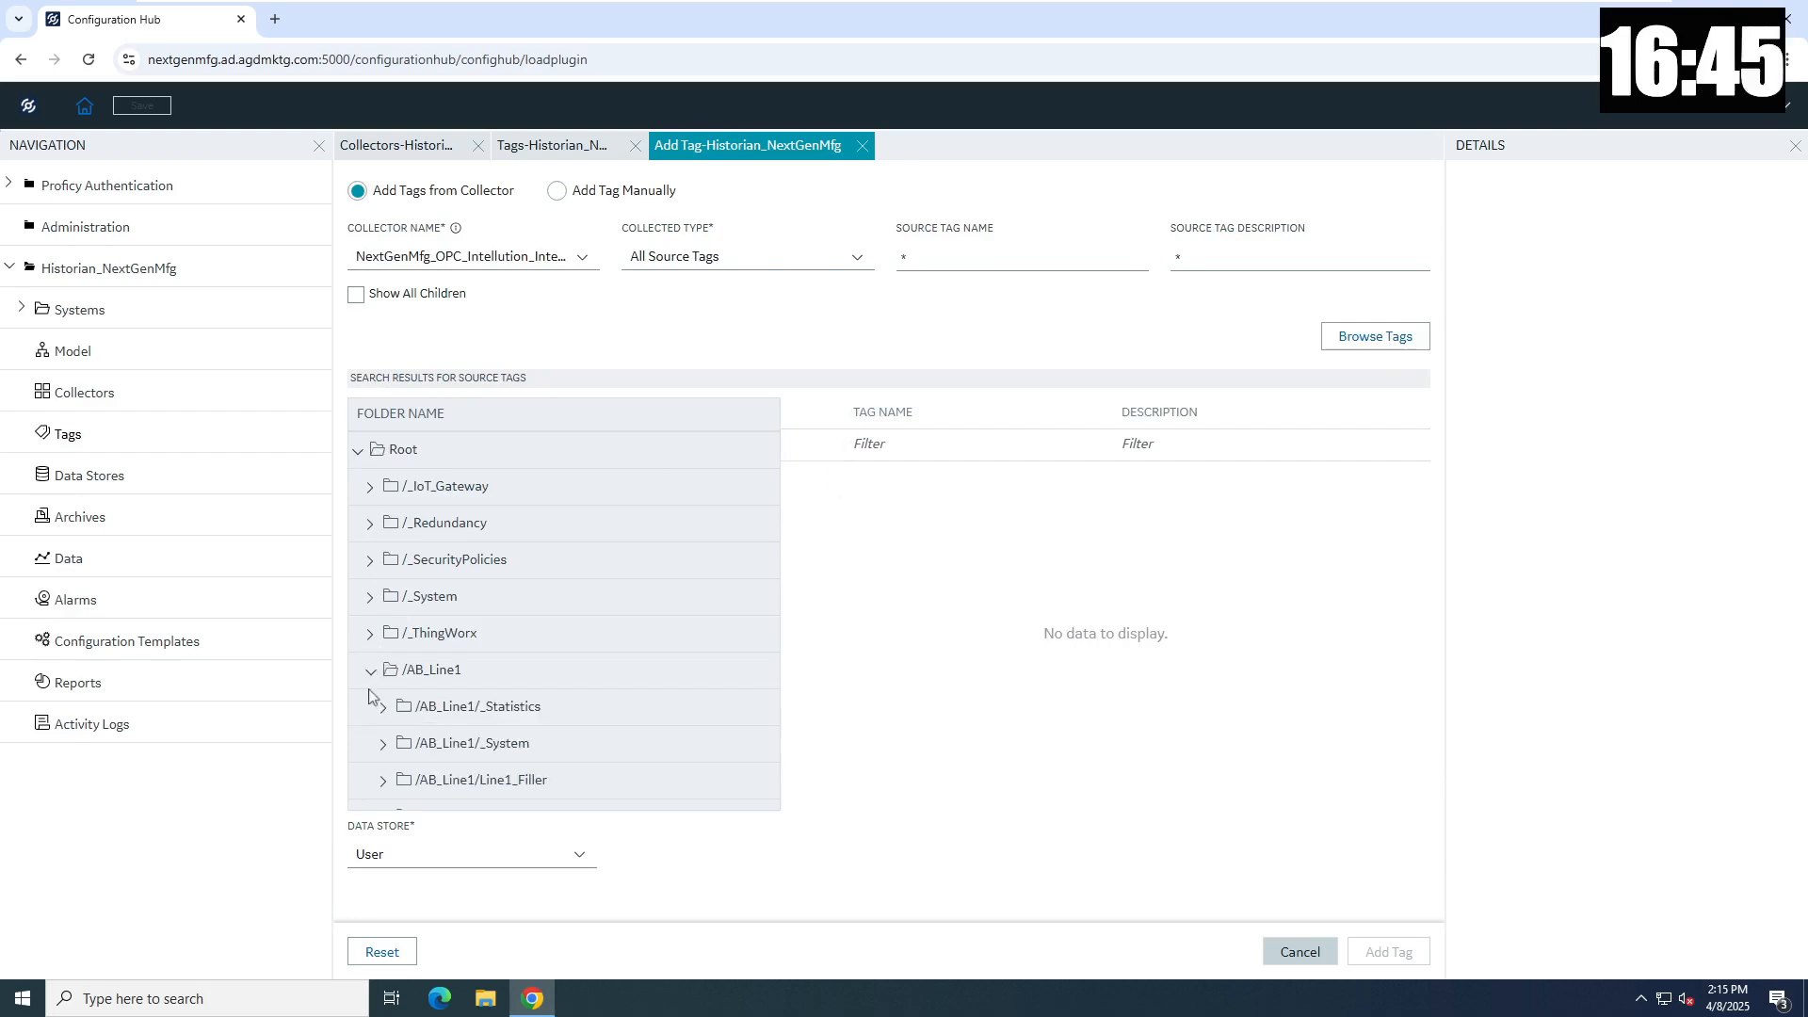
click(478, 781)
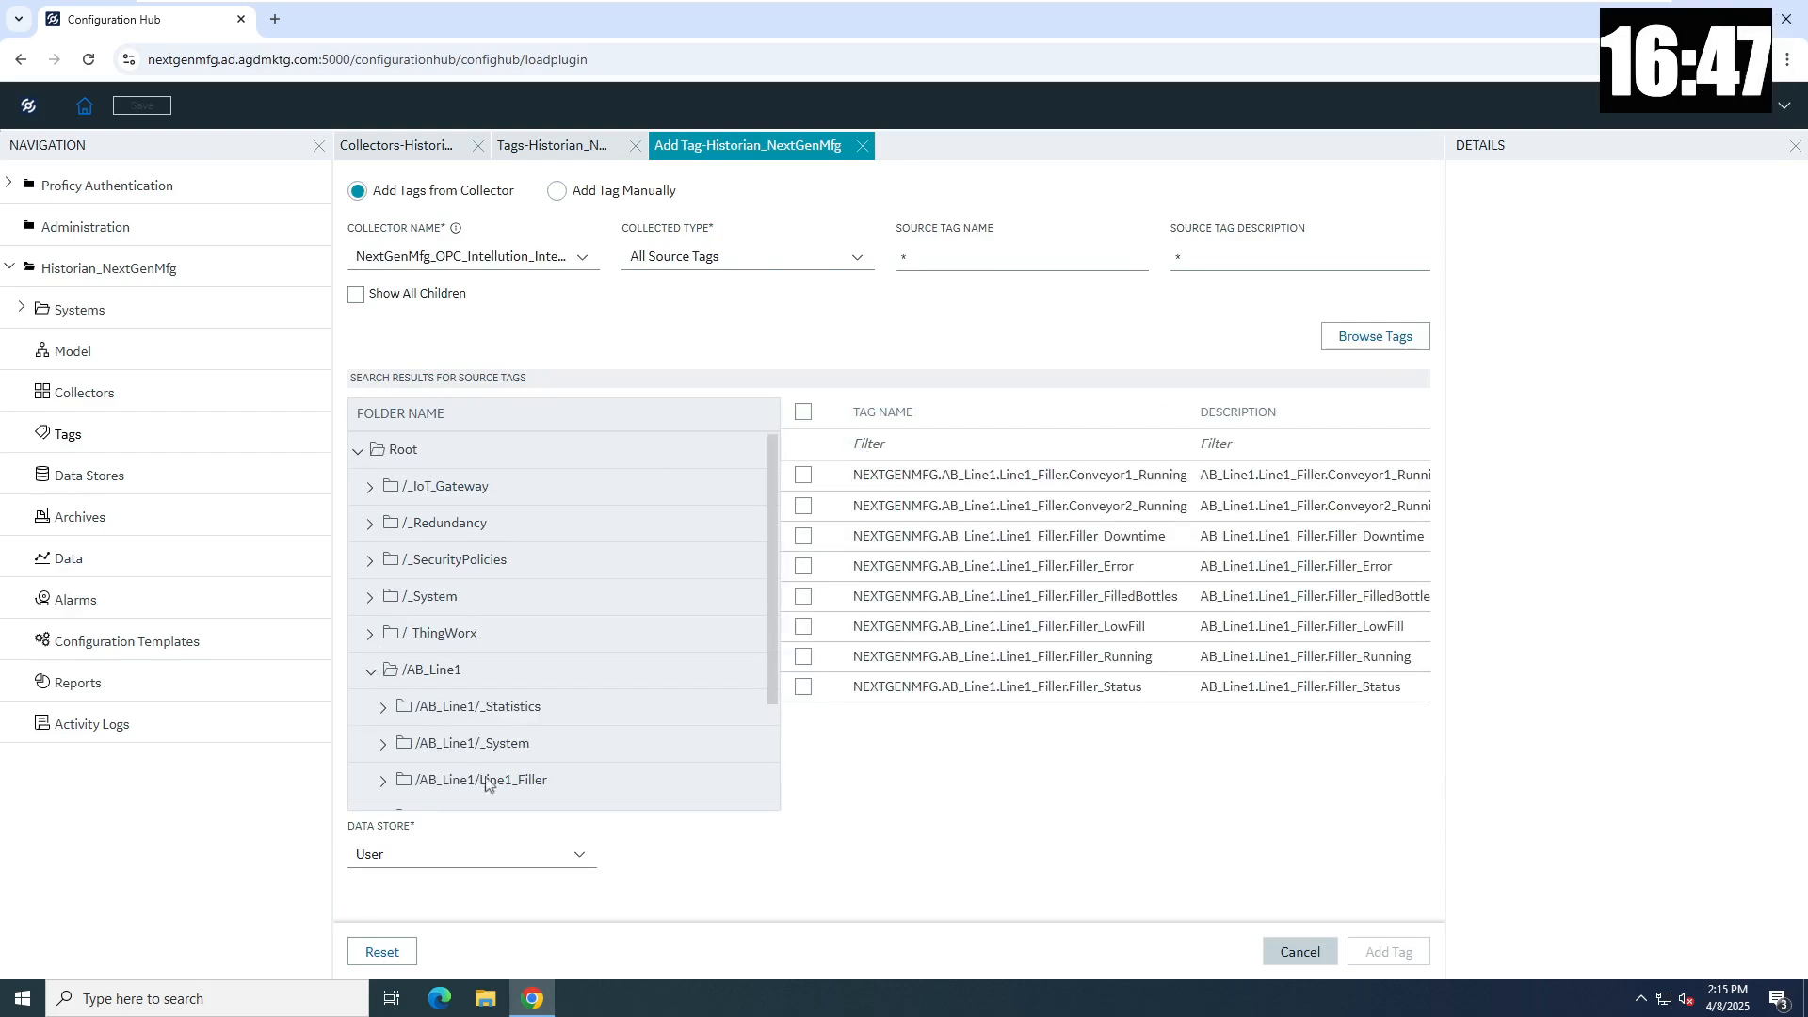
click(803, 412)
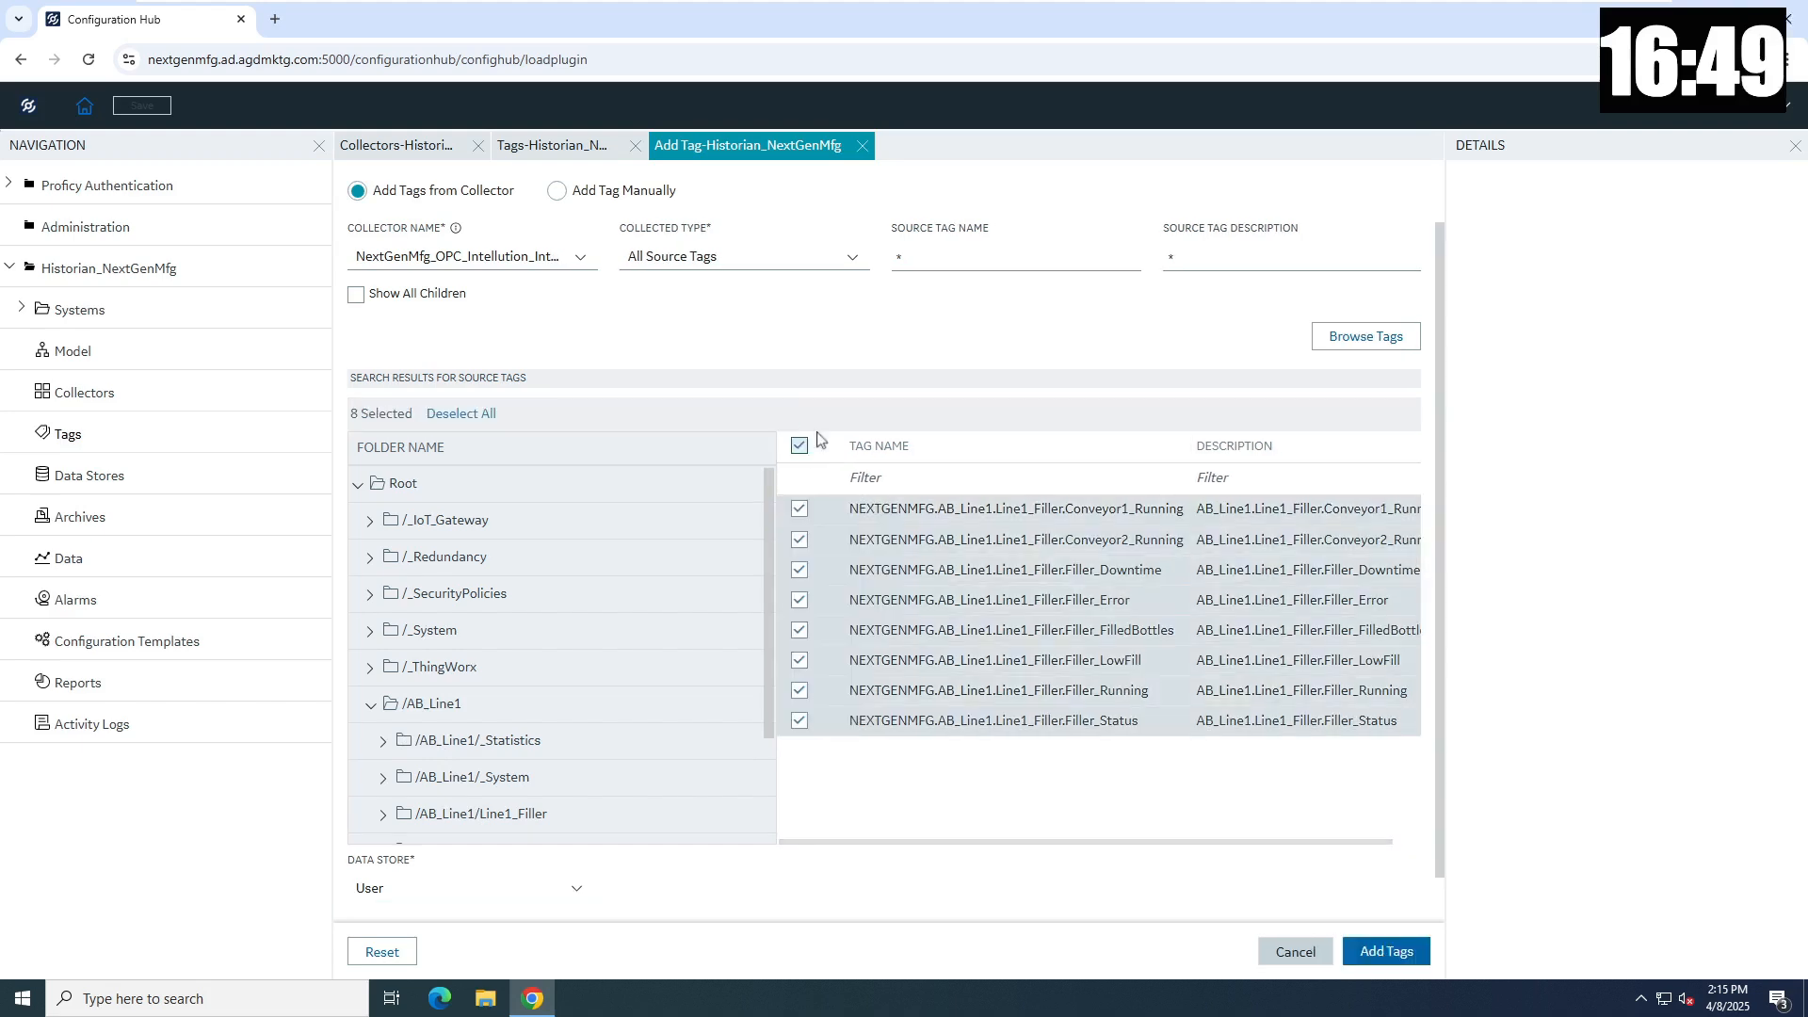
click(1384, 951)
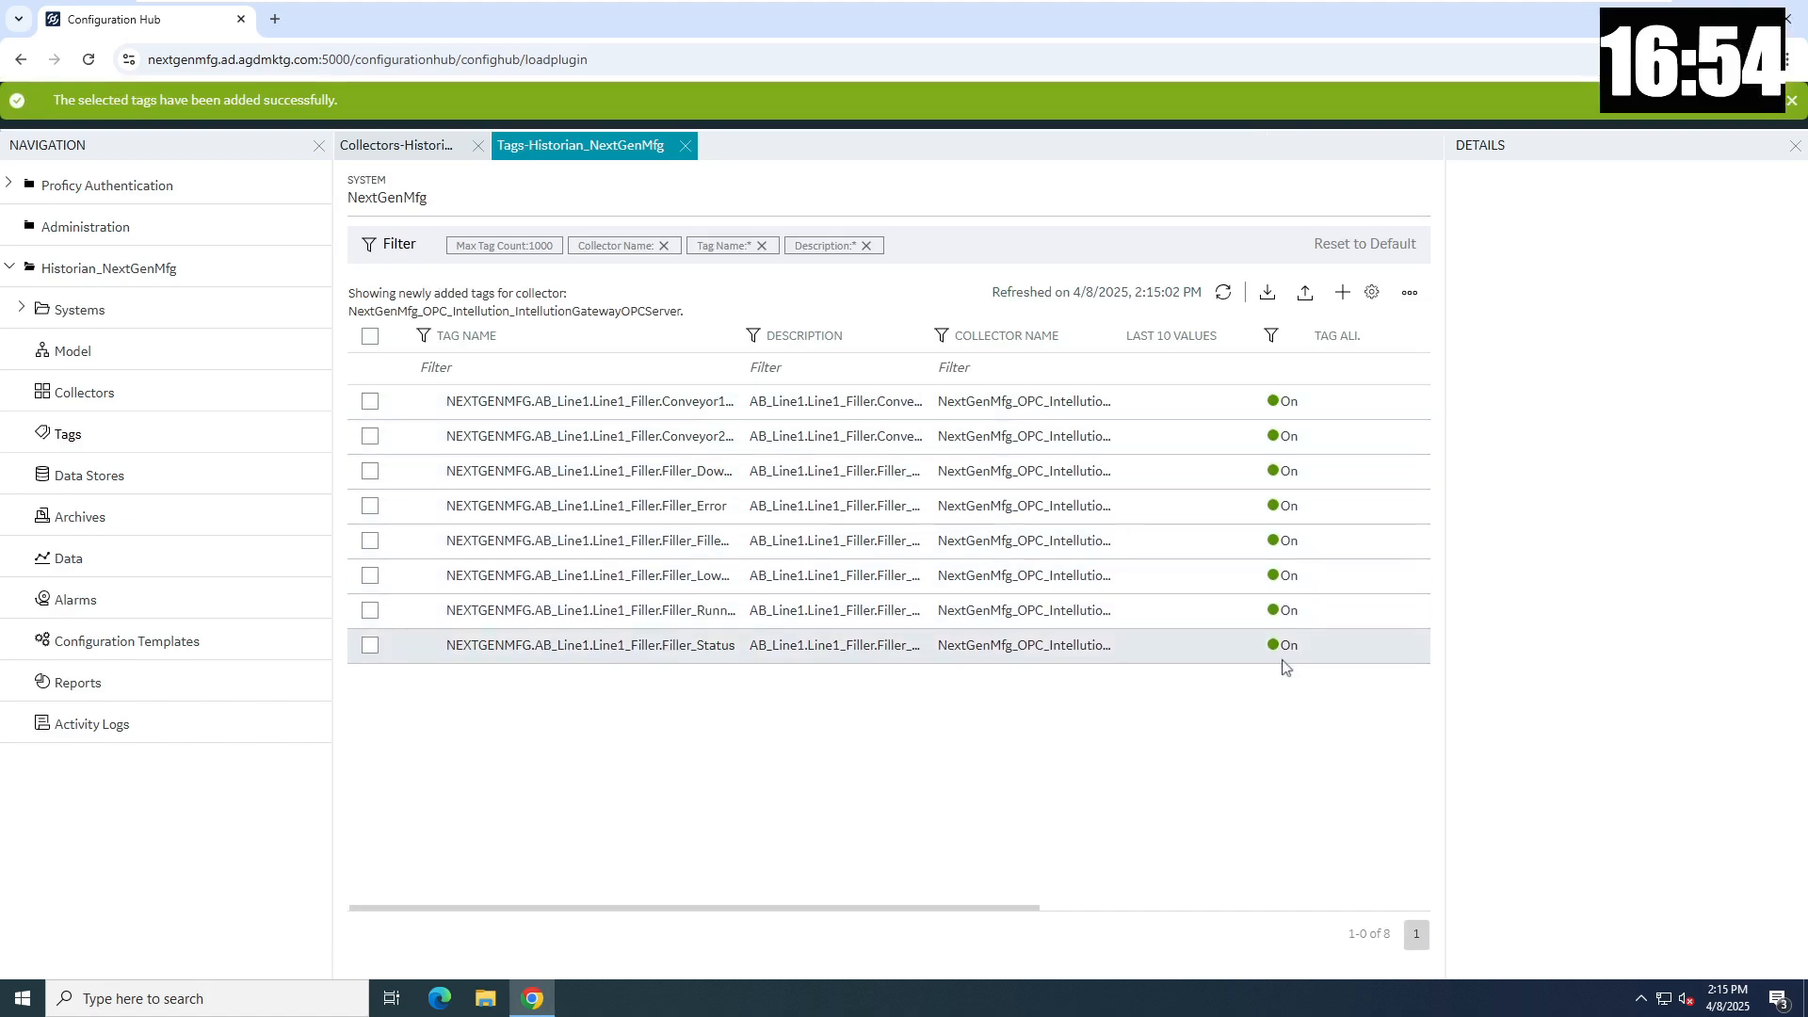
- Launch Historian Administrator from the Start menu as administrator and go to the Tags page
click(19, 1008)
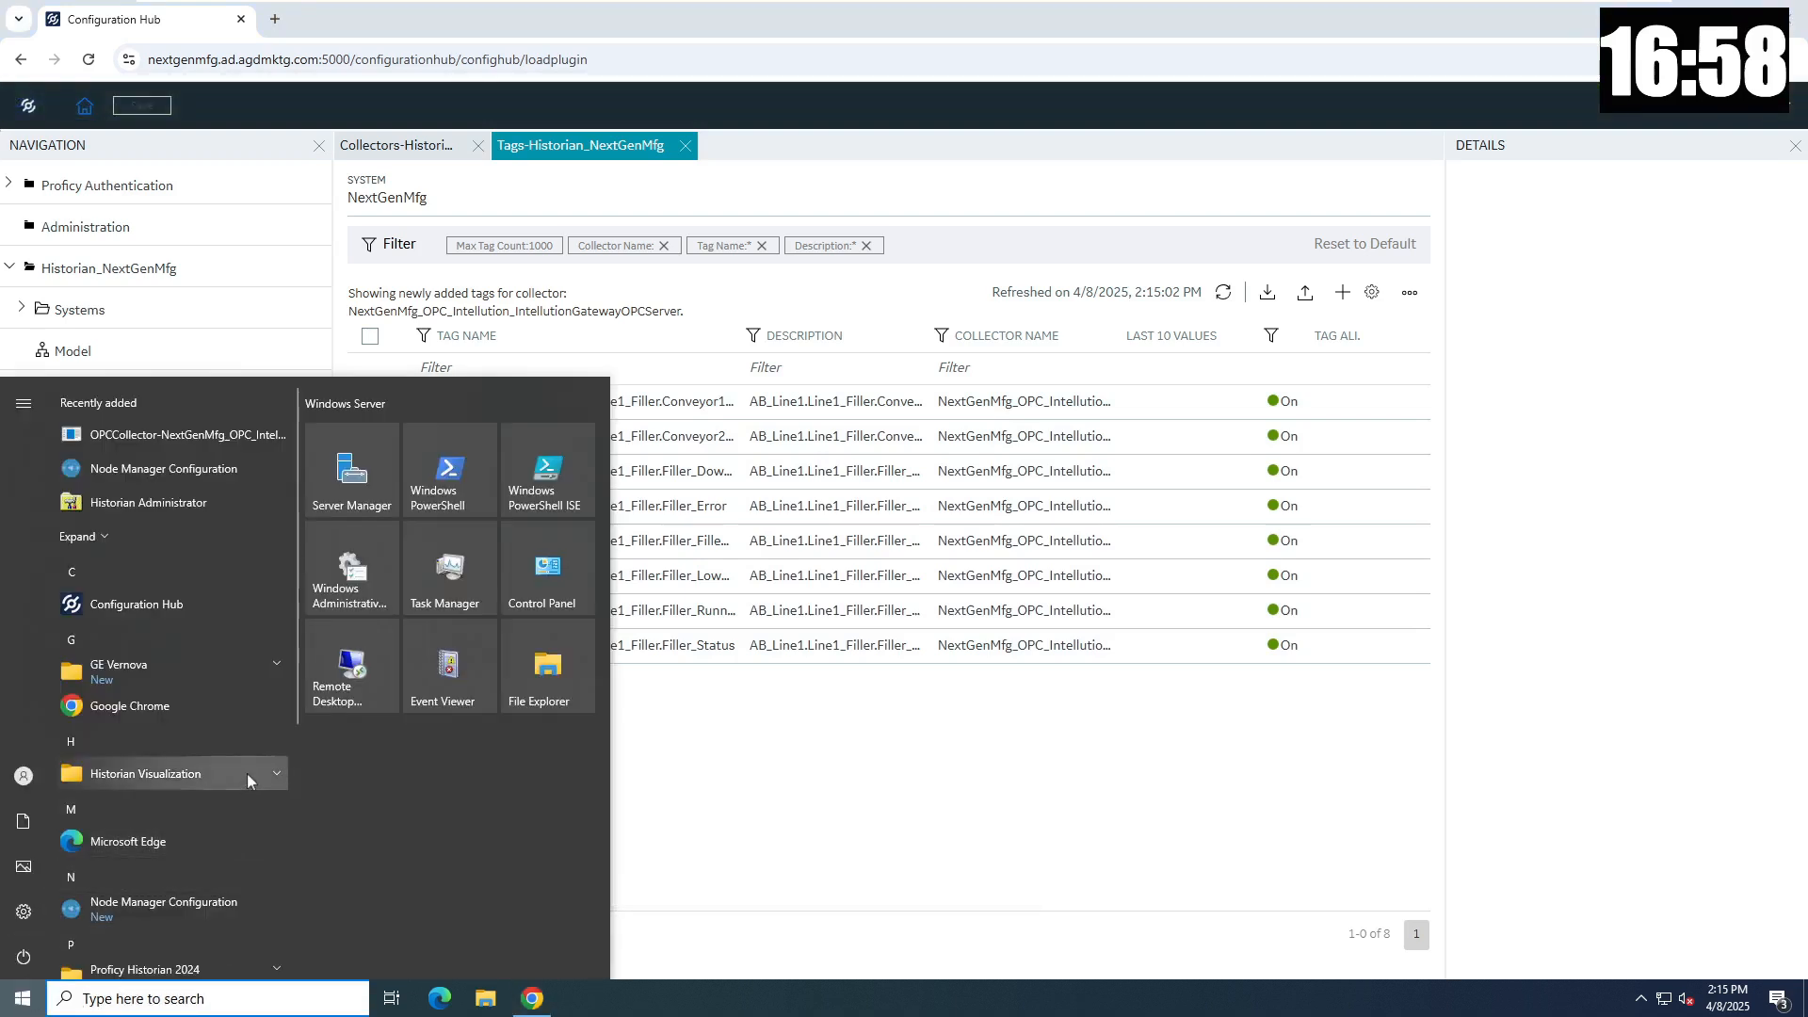
click(190, 507)
click(800, 629)
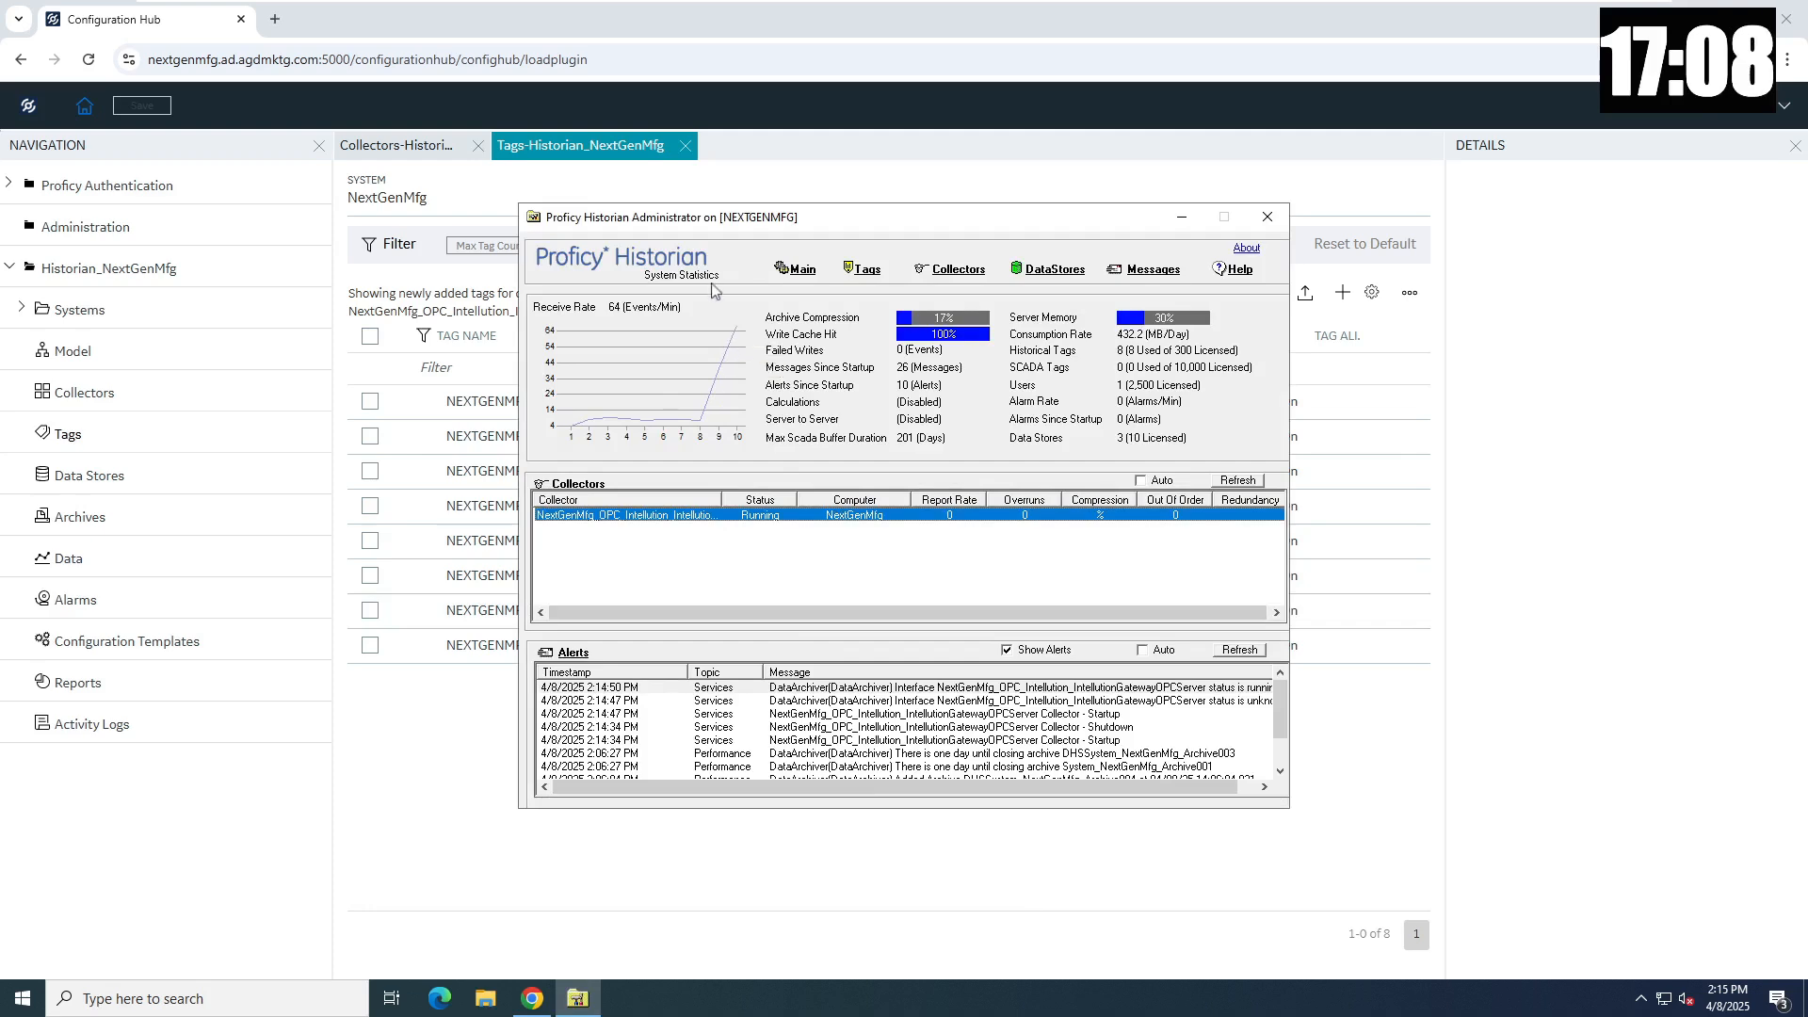
click(859, 271)
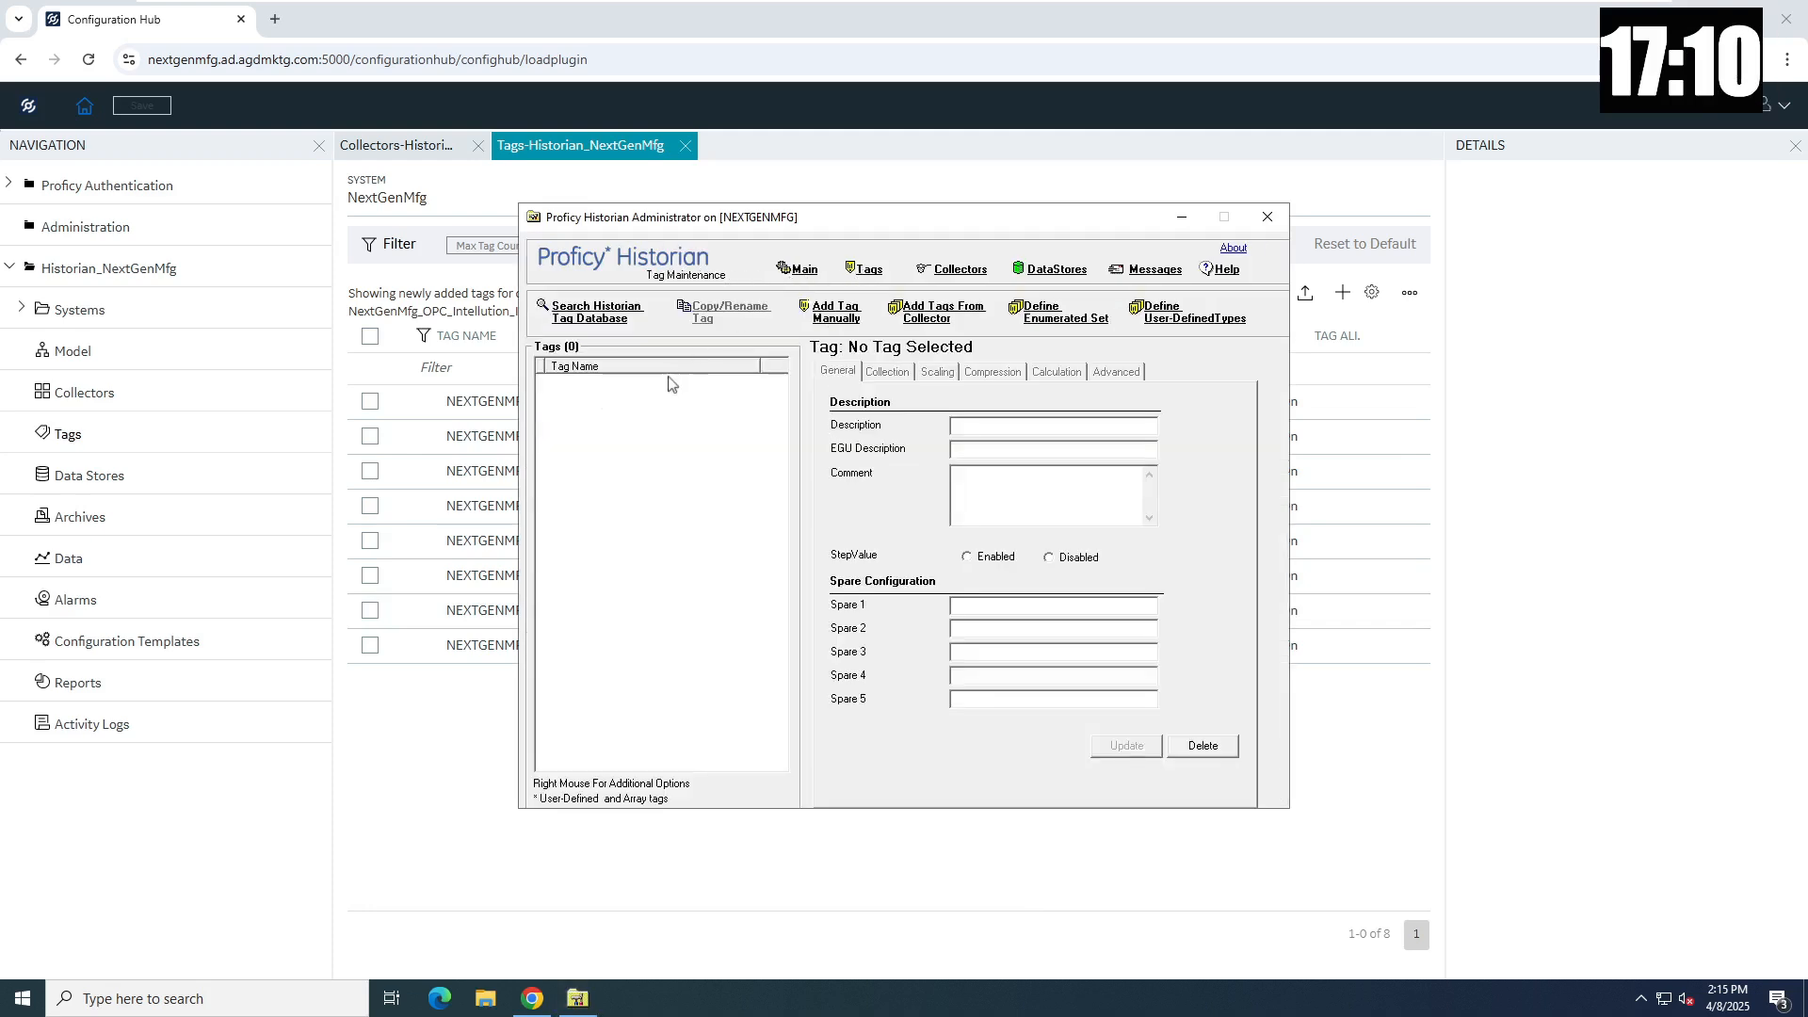
- Add all 10 Palletizer > CentralPal tags from the OPC collector
click(601, 320)
click(819, 600)
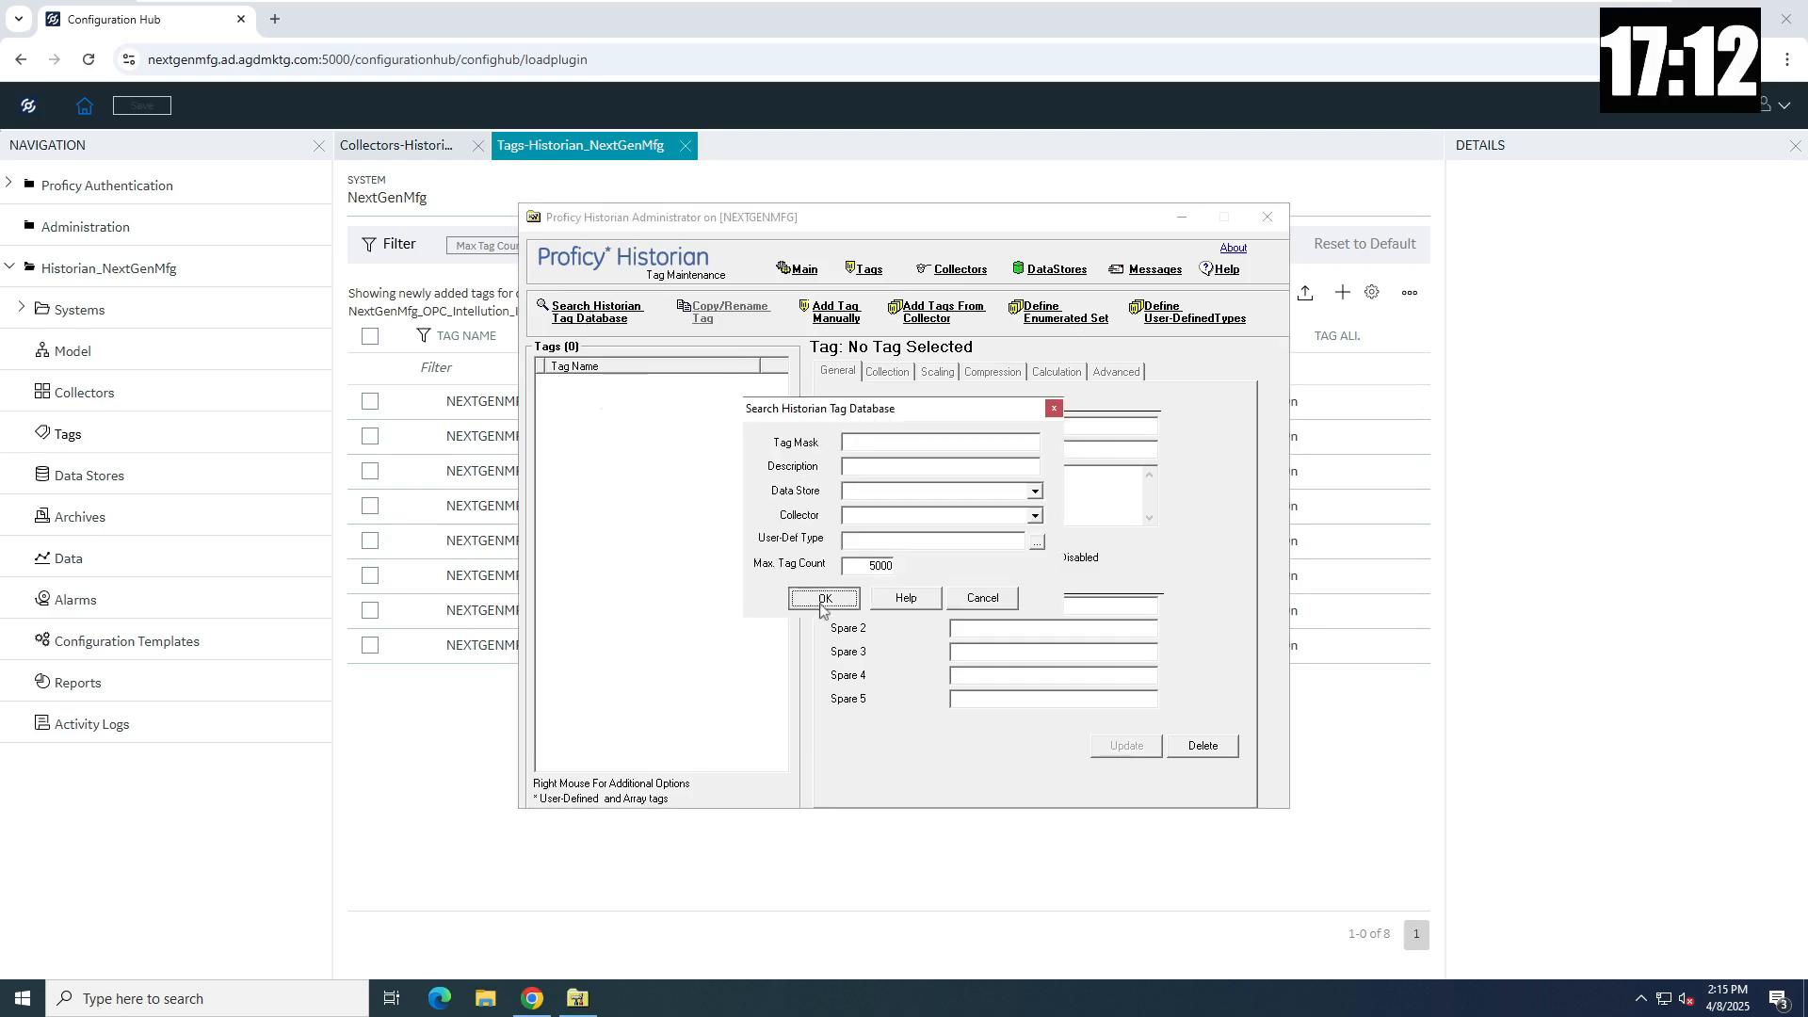
click(928, 312)
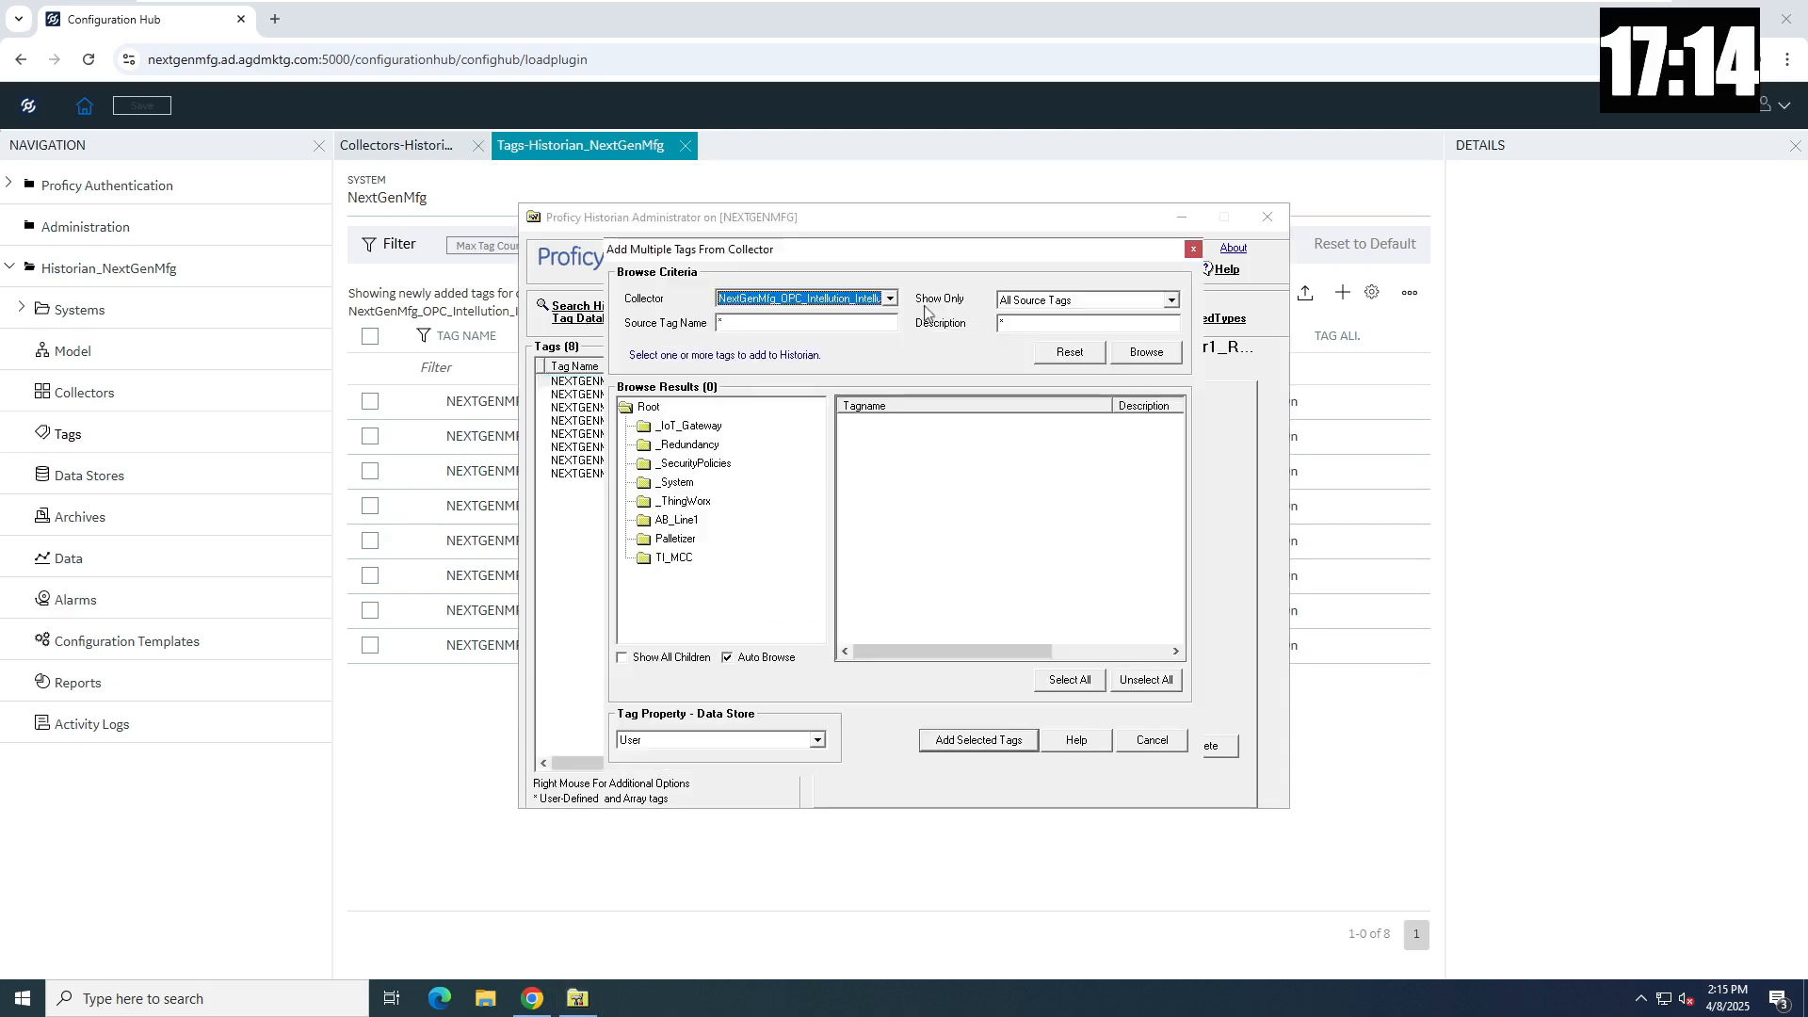
click(689, 540)
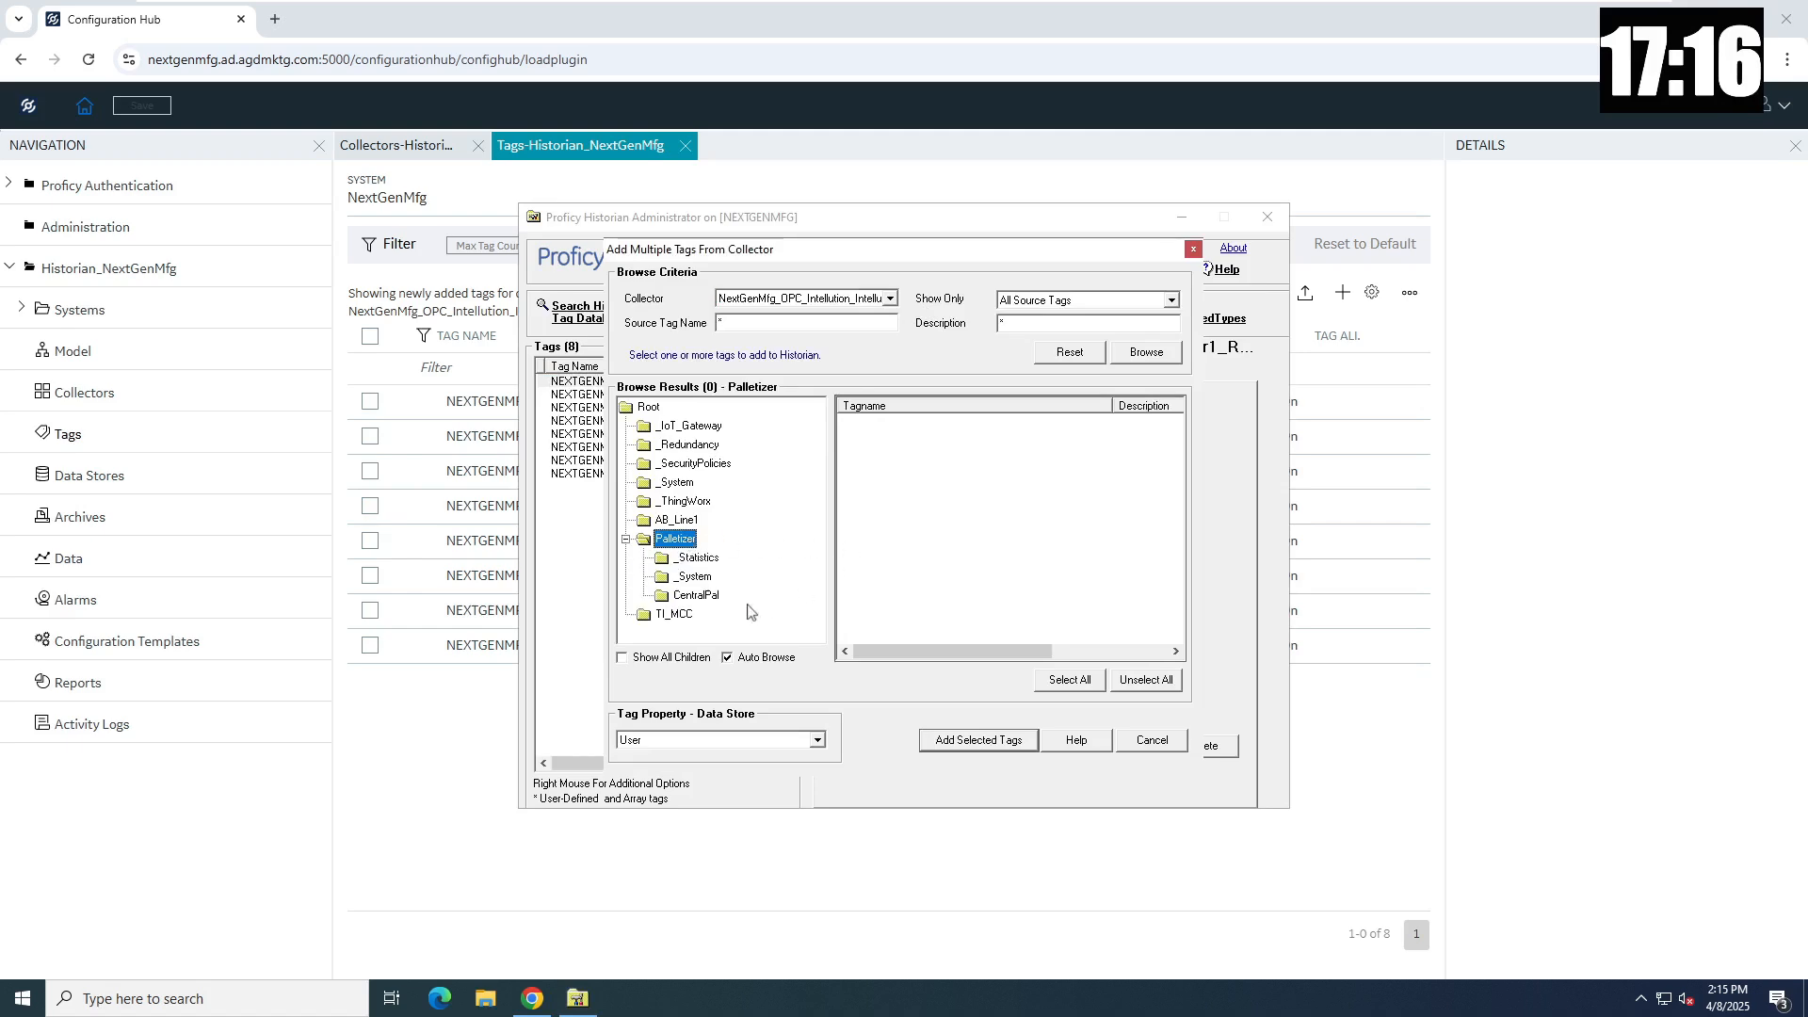
click(702, 596)
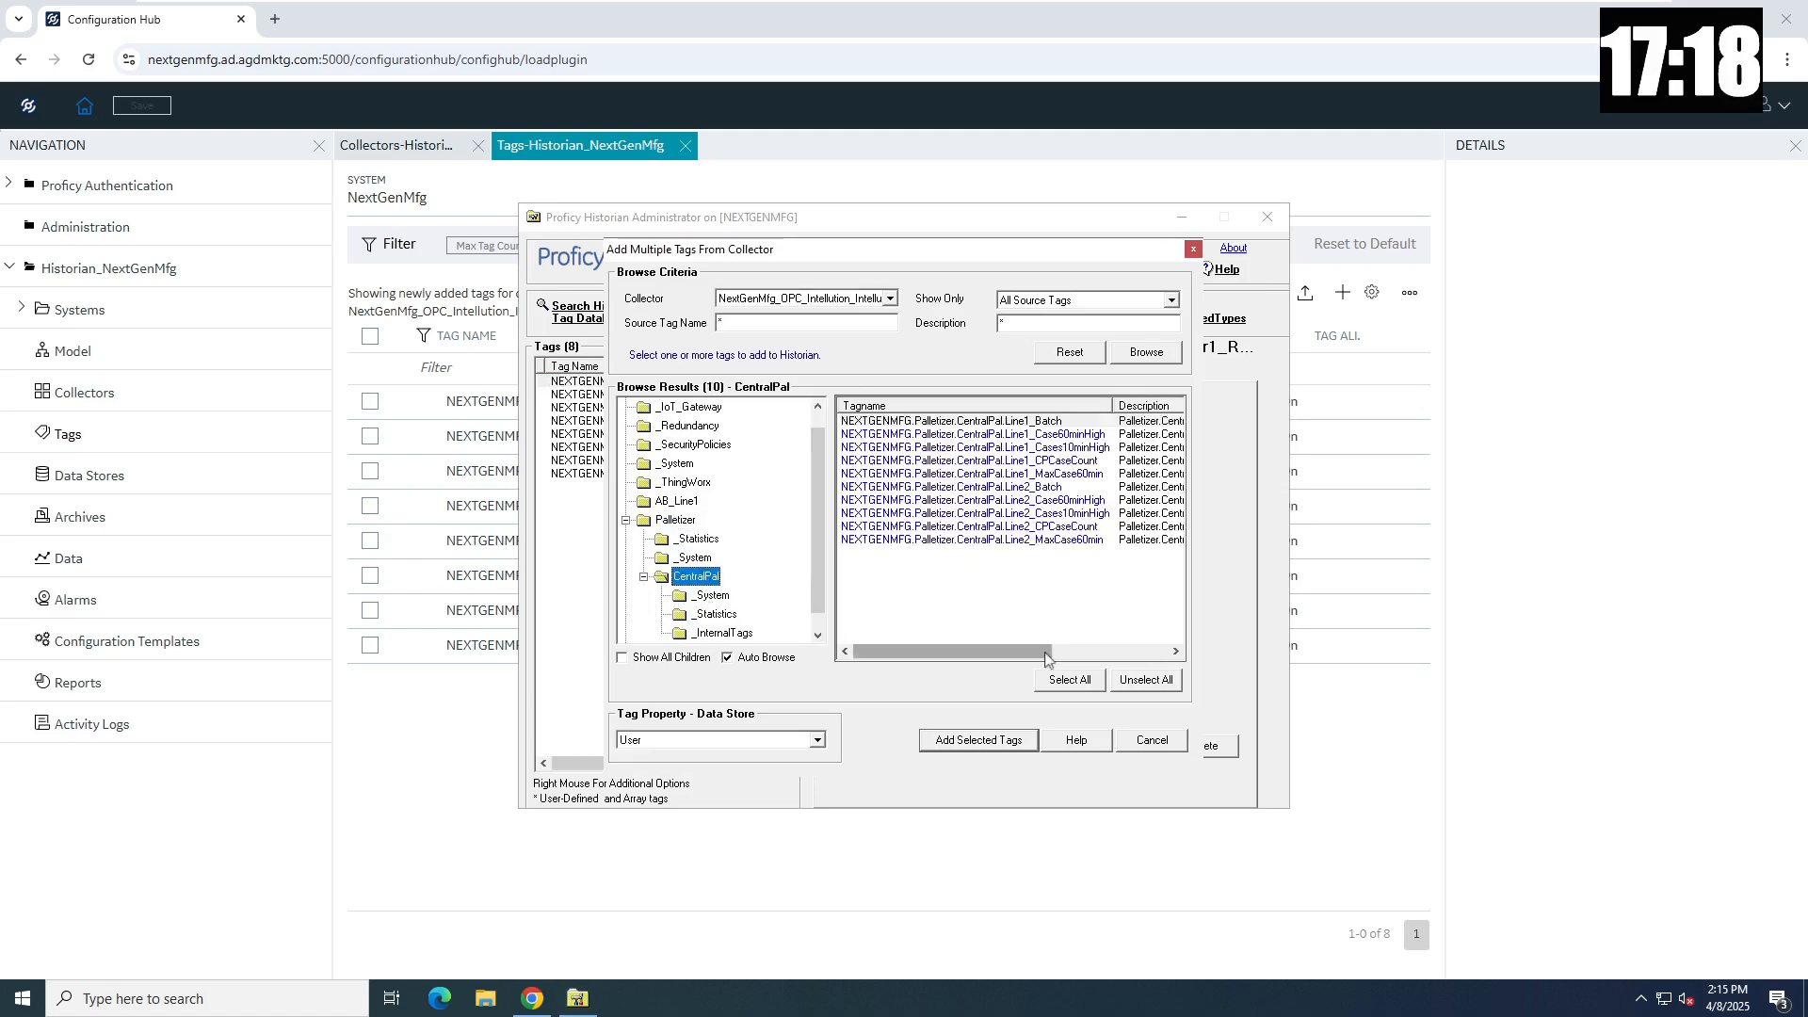
click(1069, 680)
click(1012, 744)
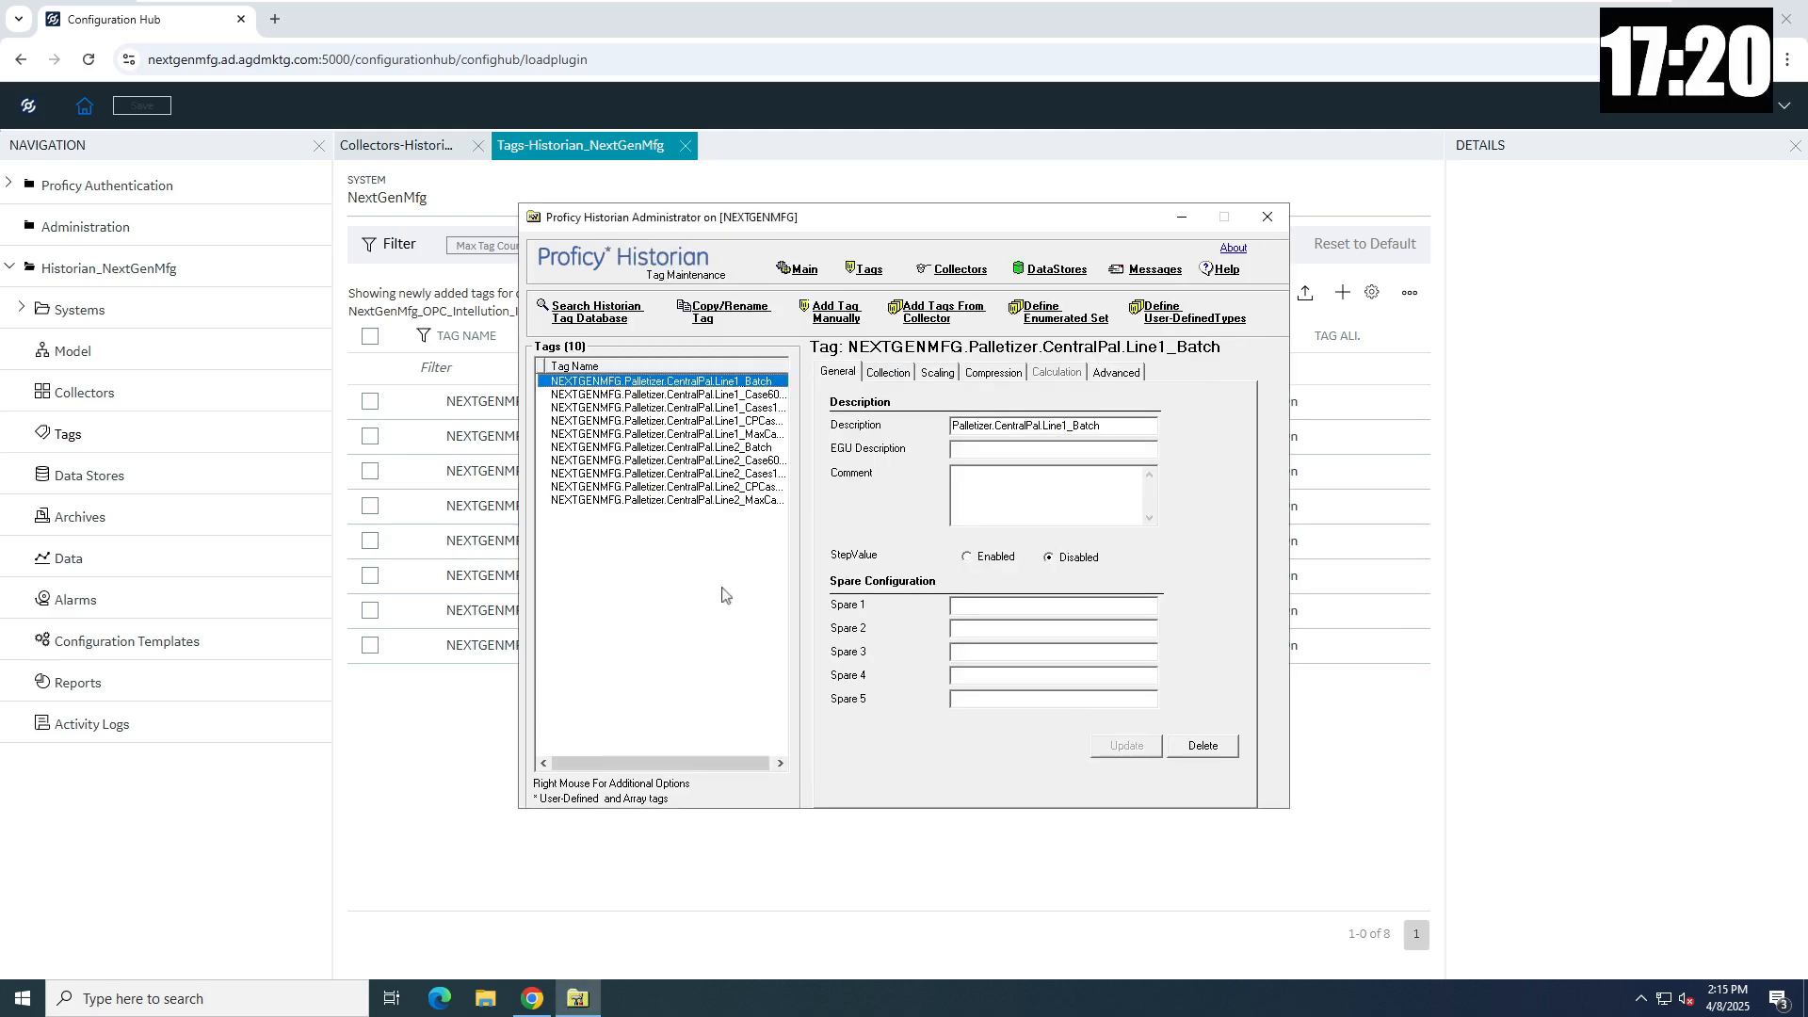
- Add all 9 TI_MCC > MCC_Panel1 tags and search the database to list 27 tags
click(596, 323)
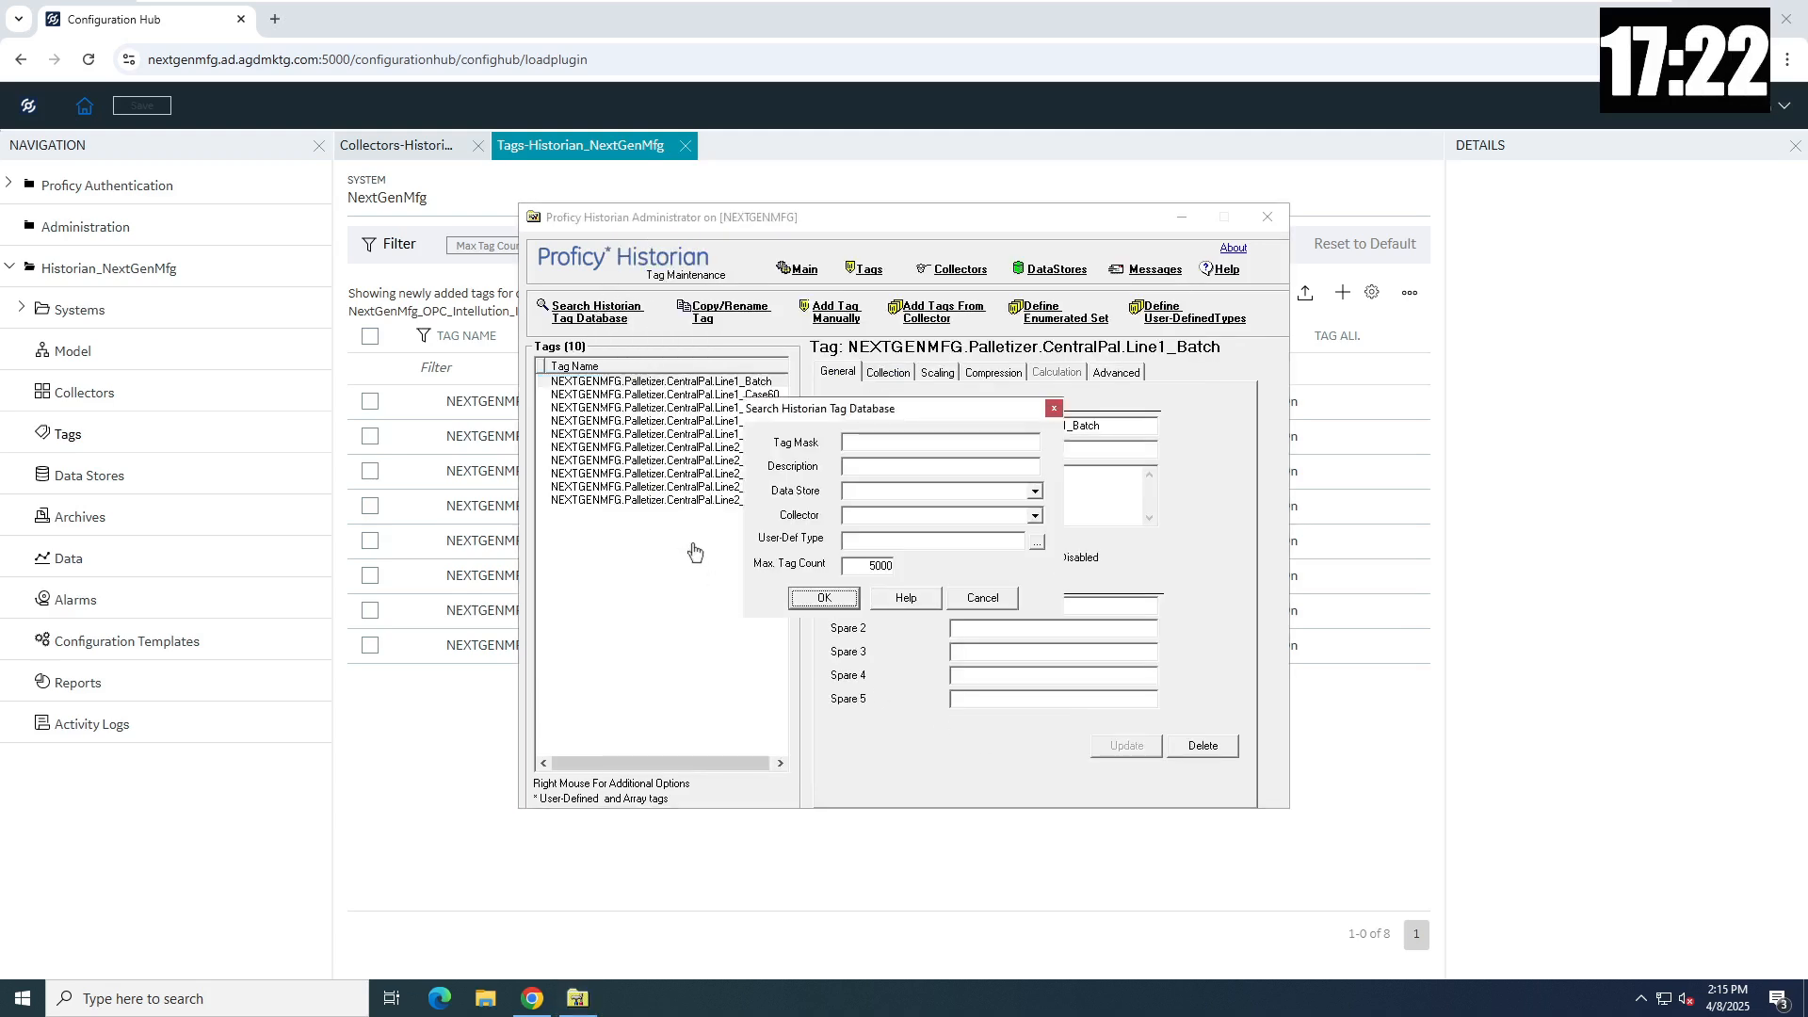
click(816, 599)
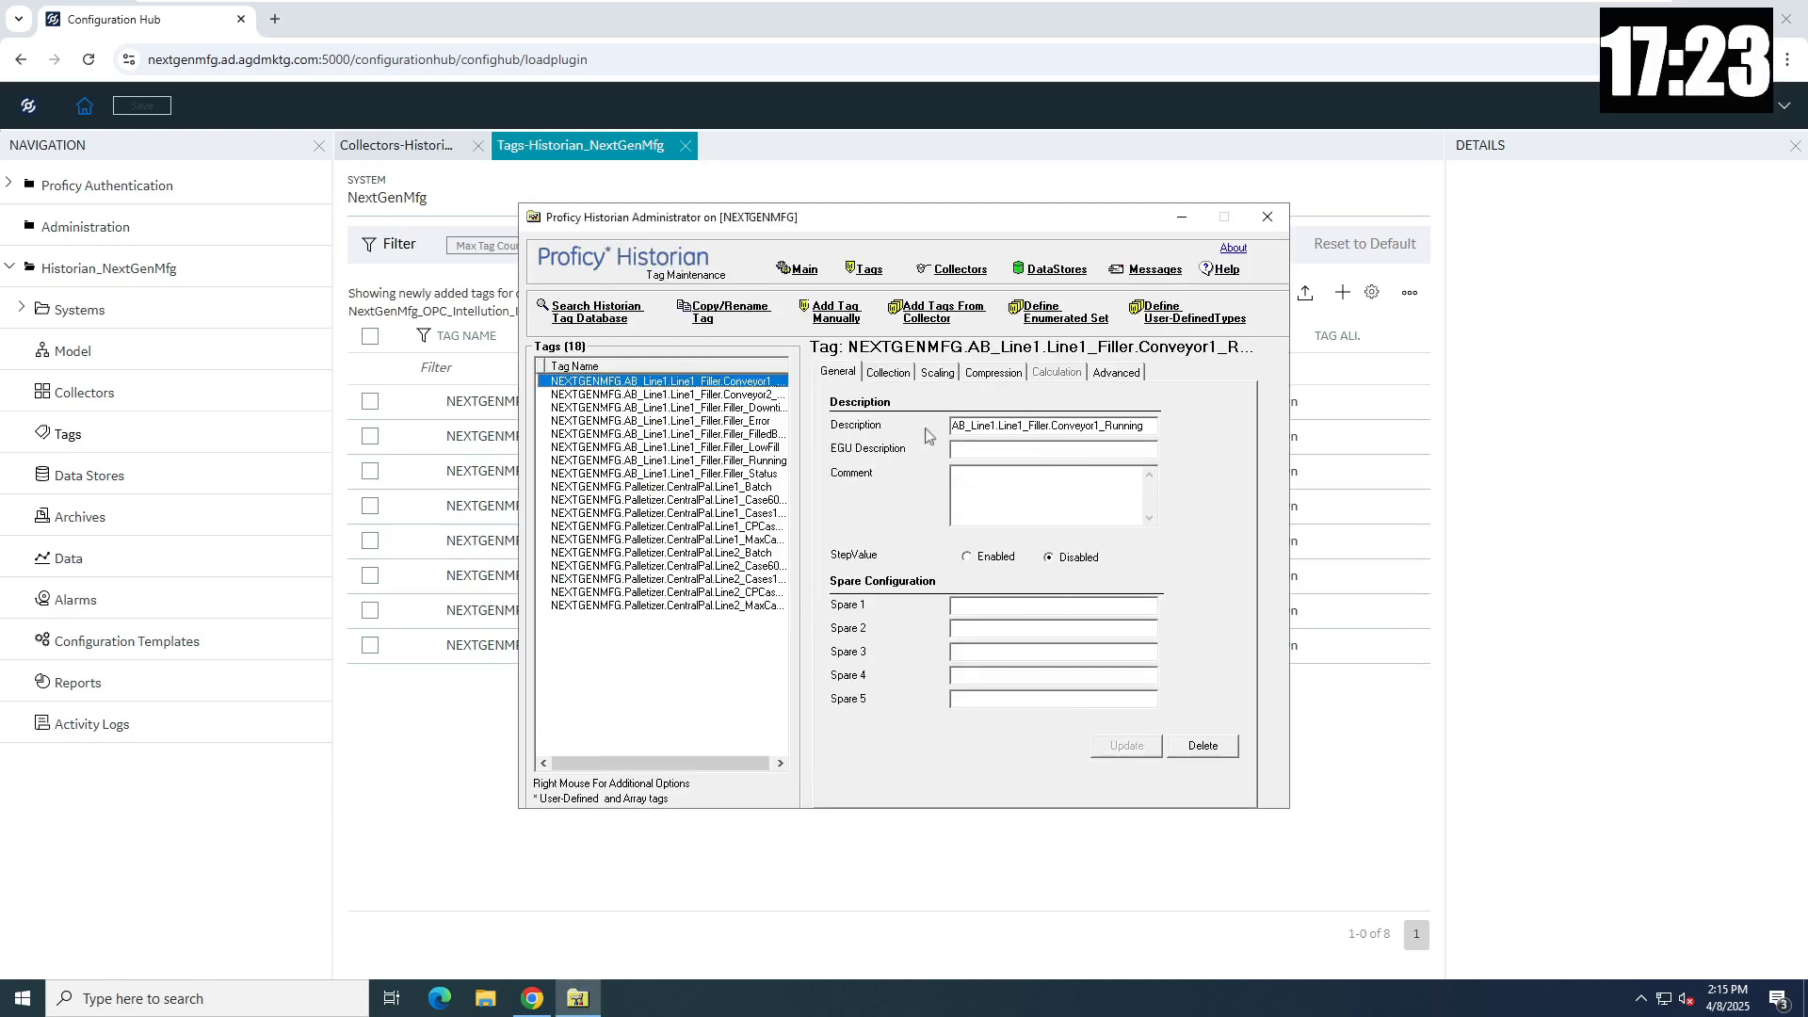
click(943, 318)
double_click(674, 558)
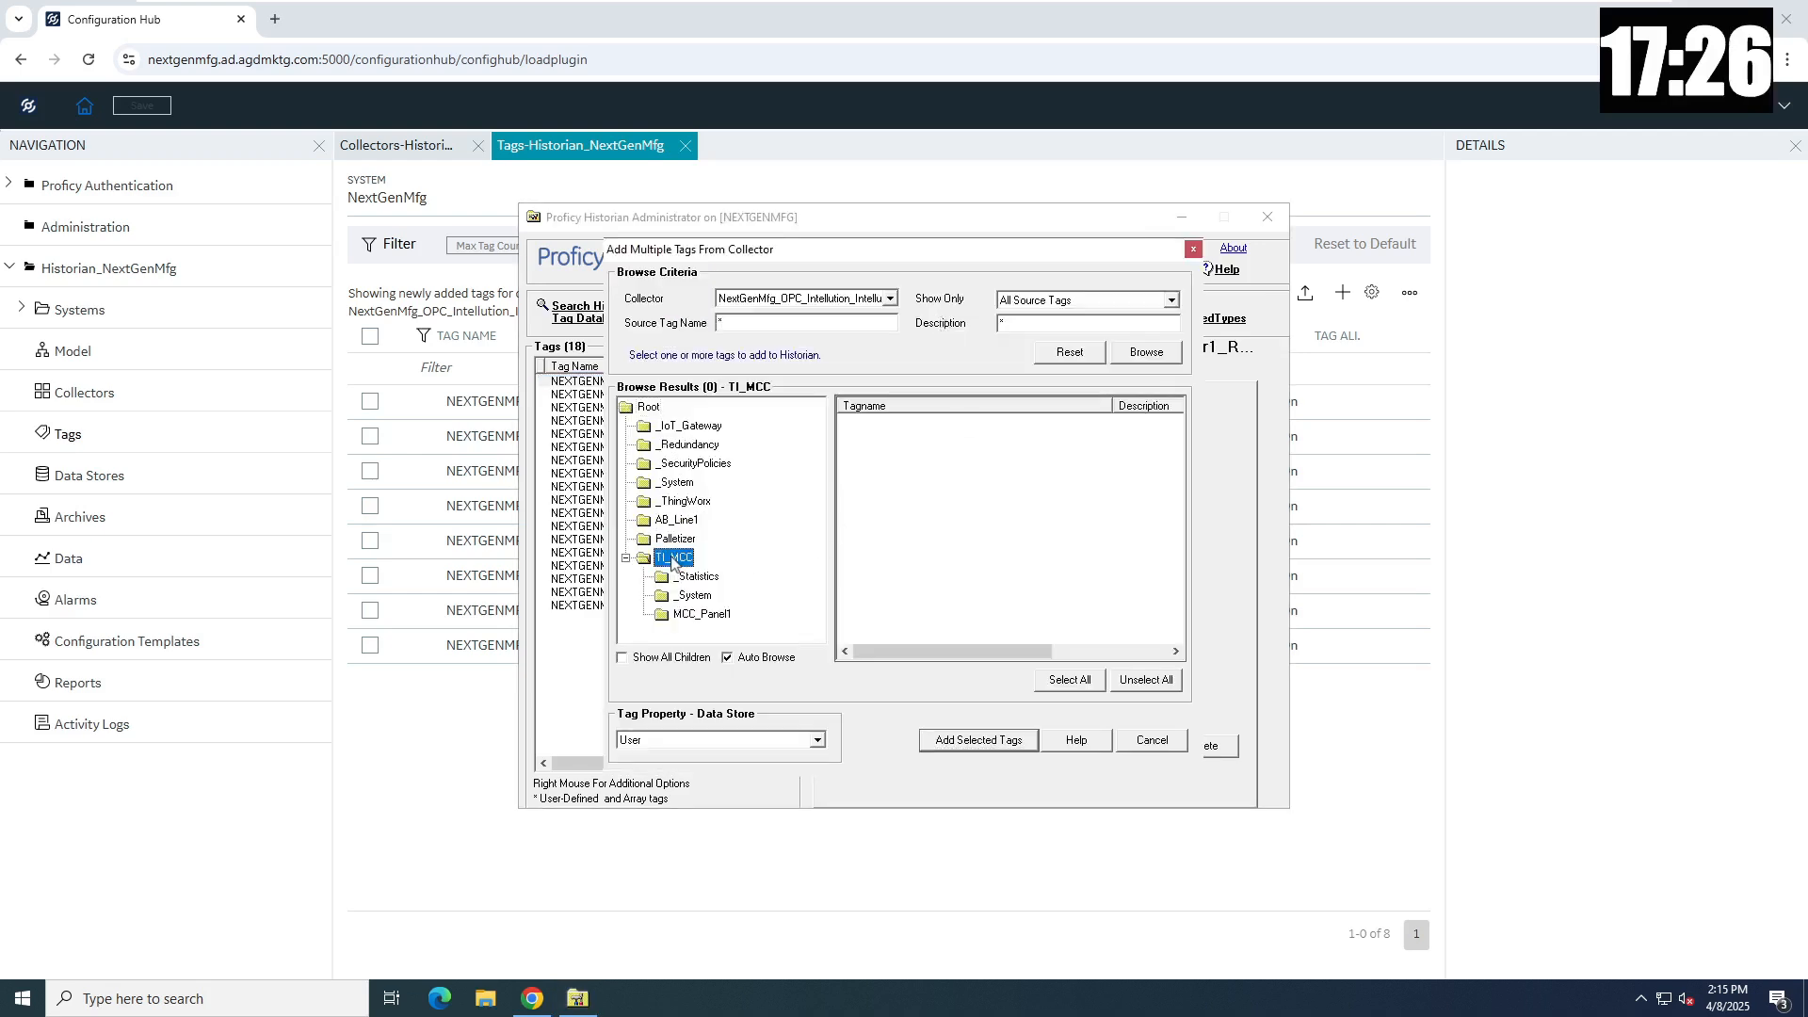
double_click(696, 614)
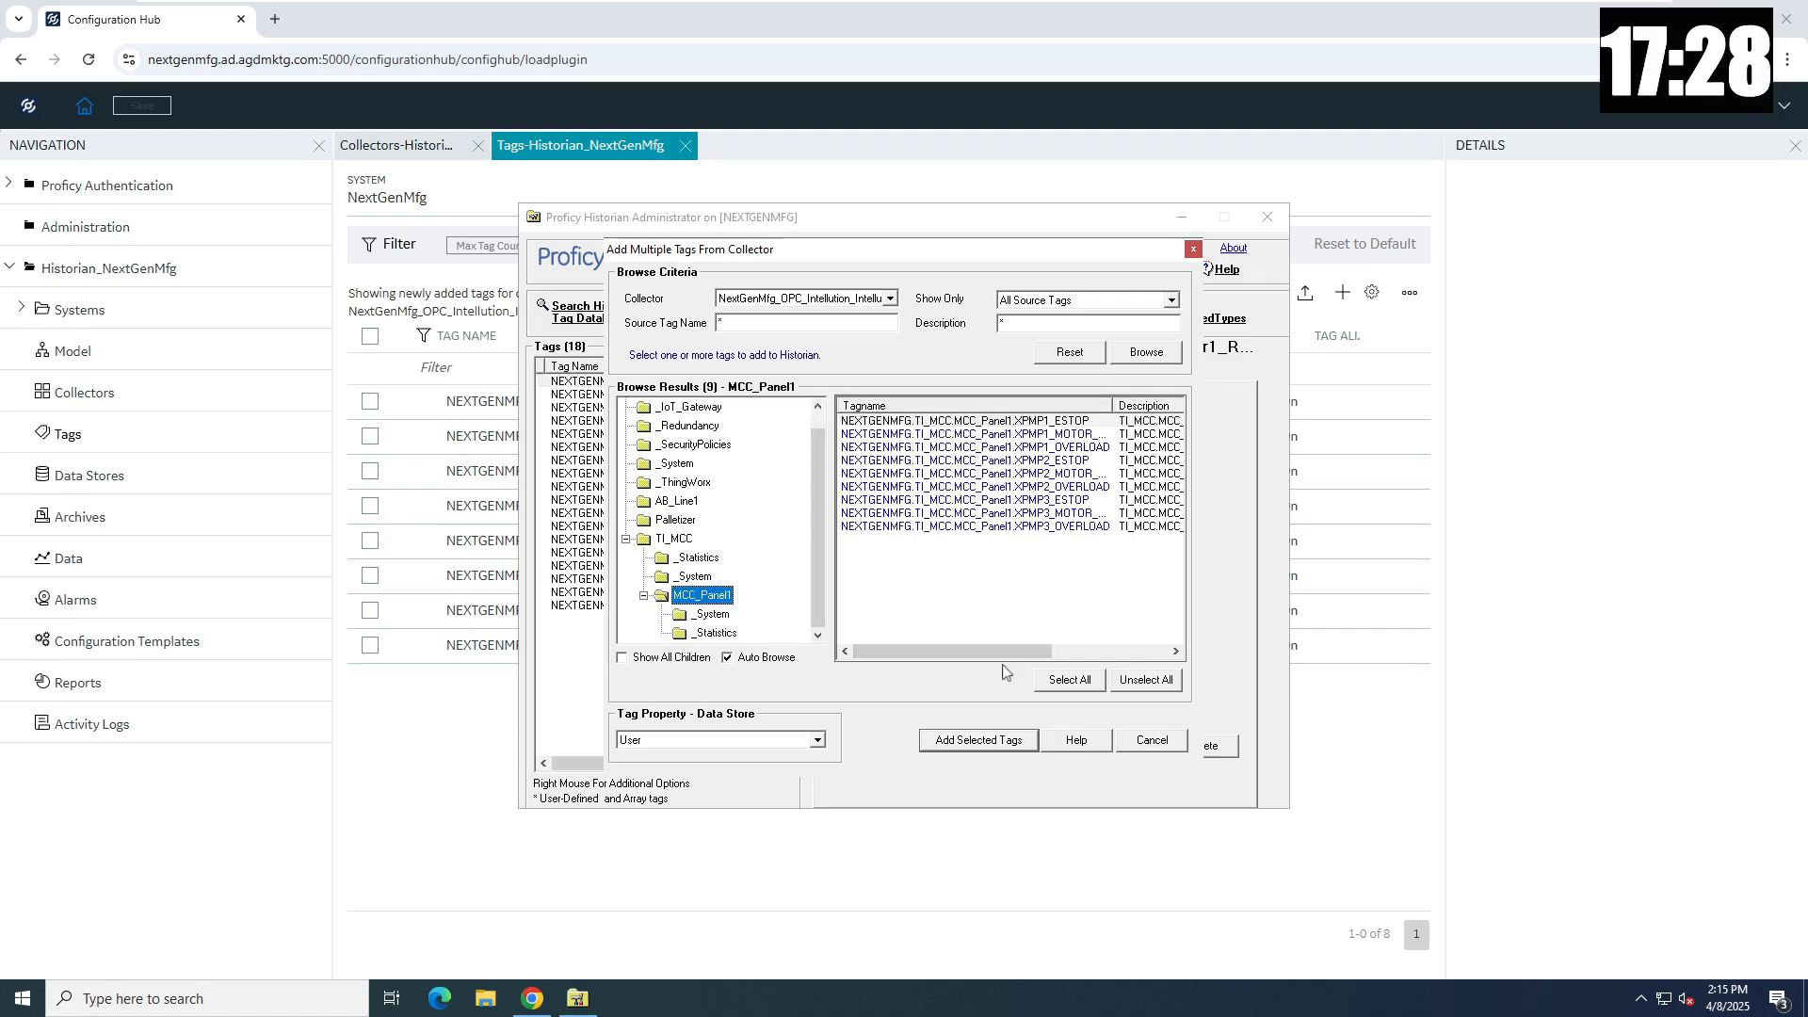
click(1078, 681)
click(1013, 745)
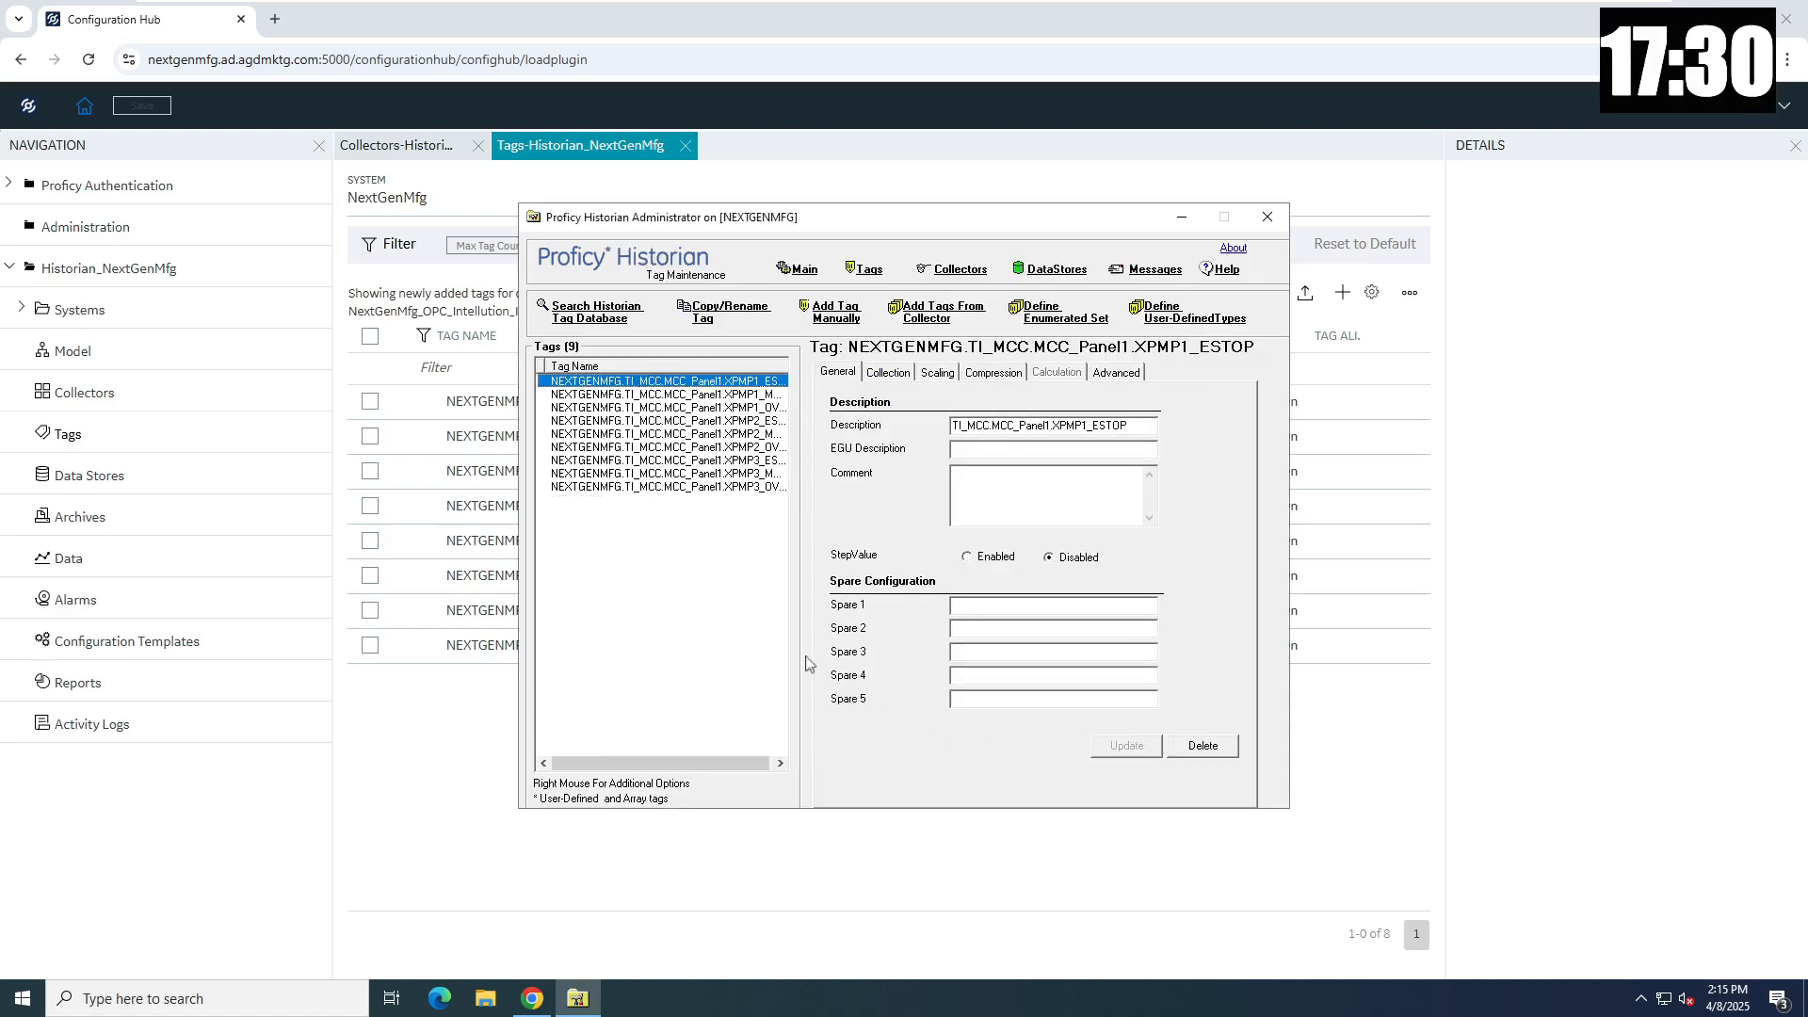
click(596, 313)
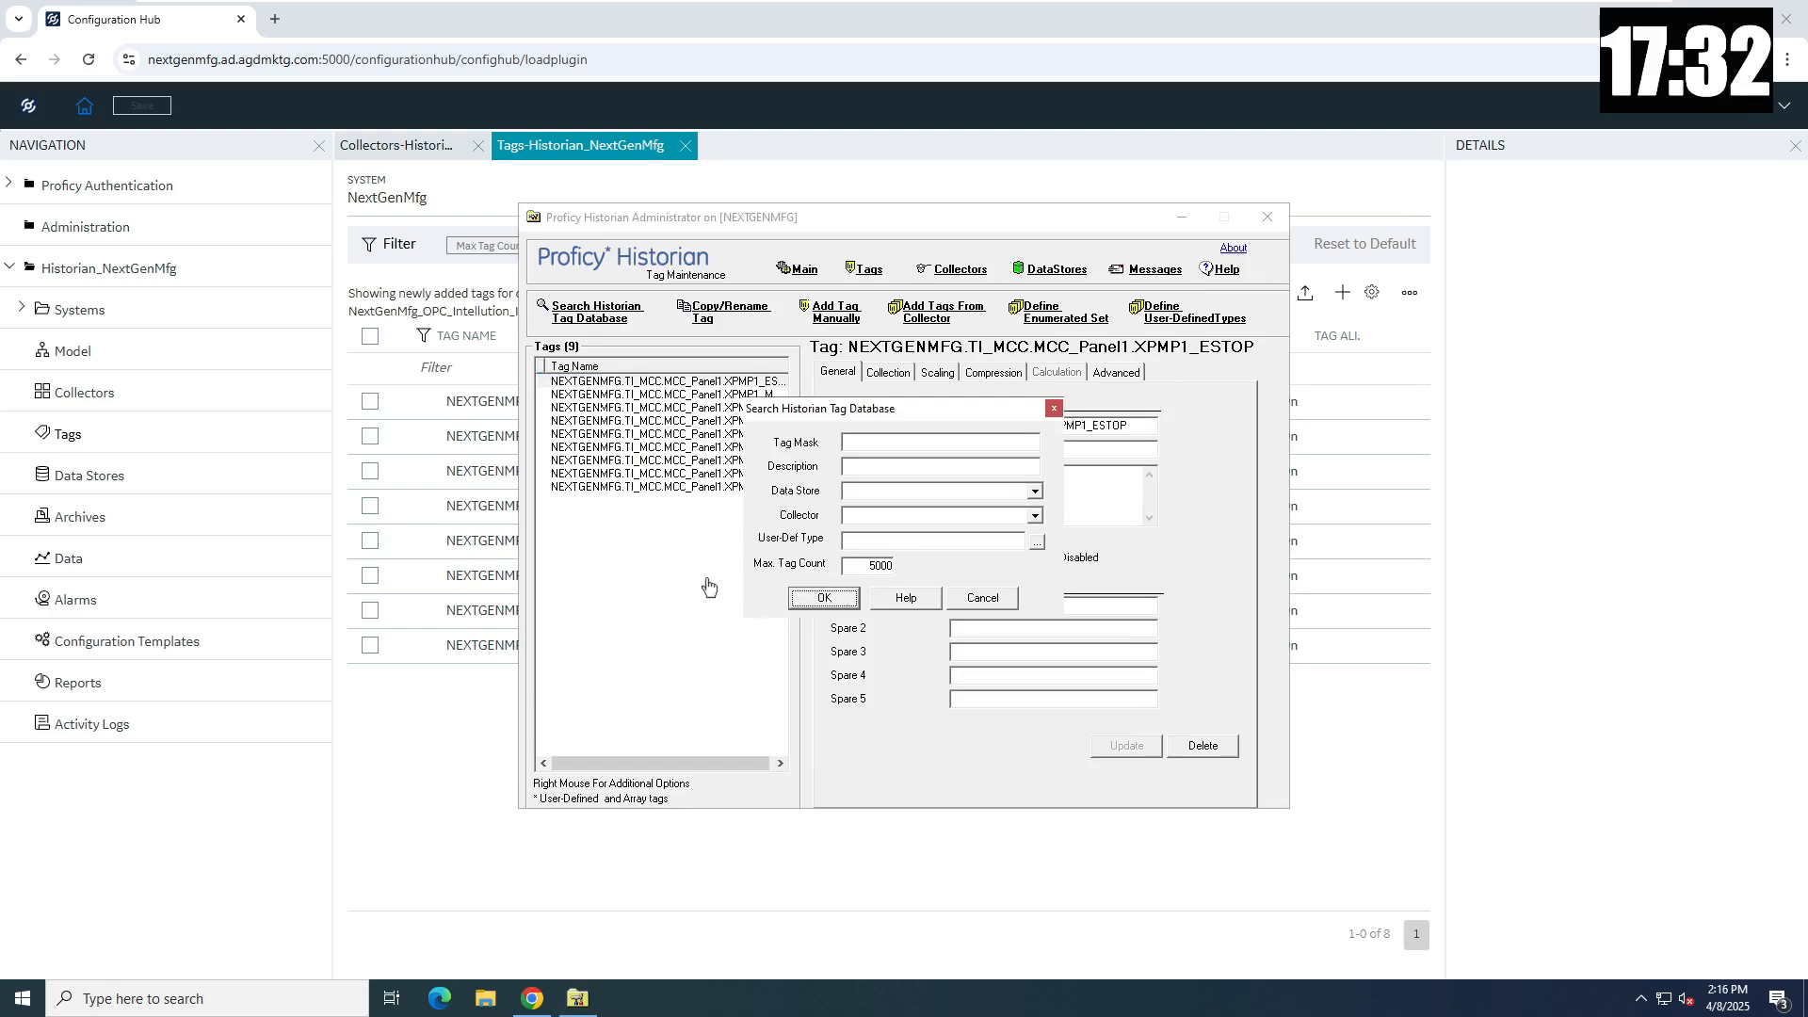
click(846, 605)
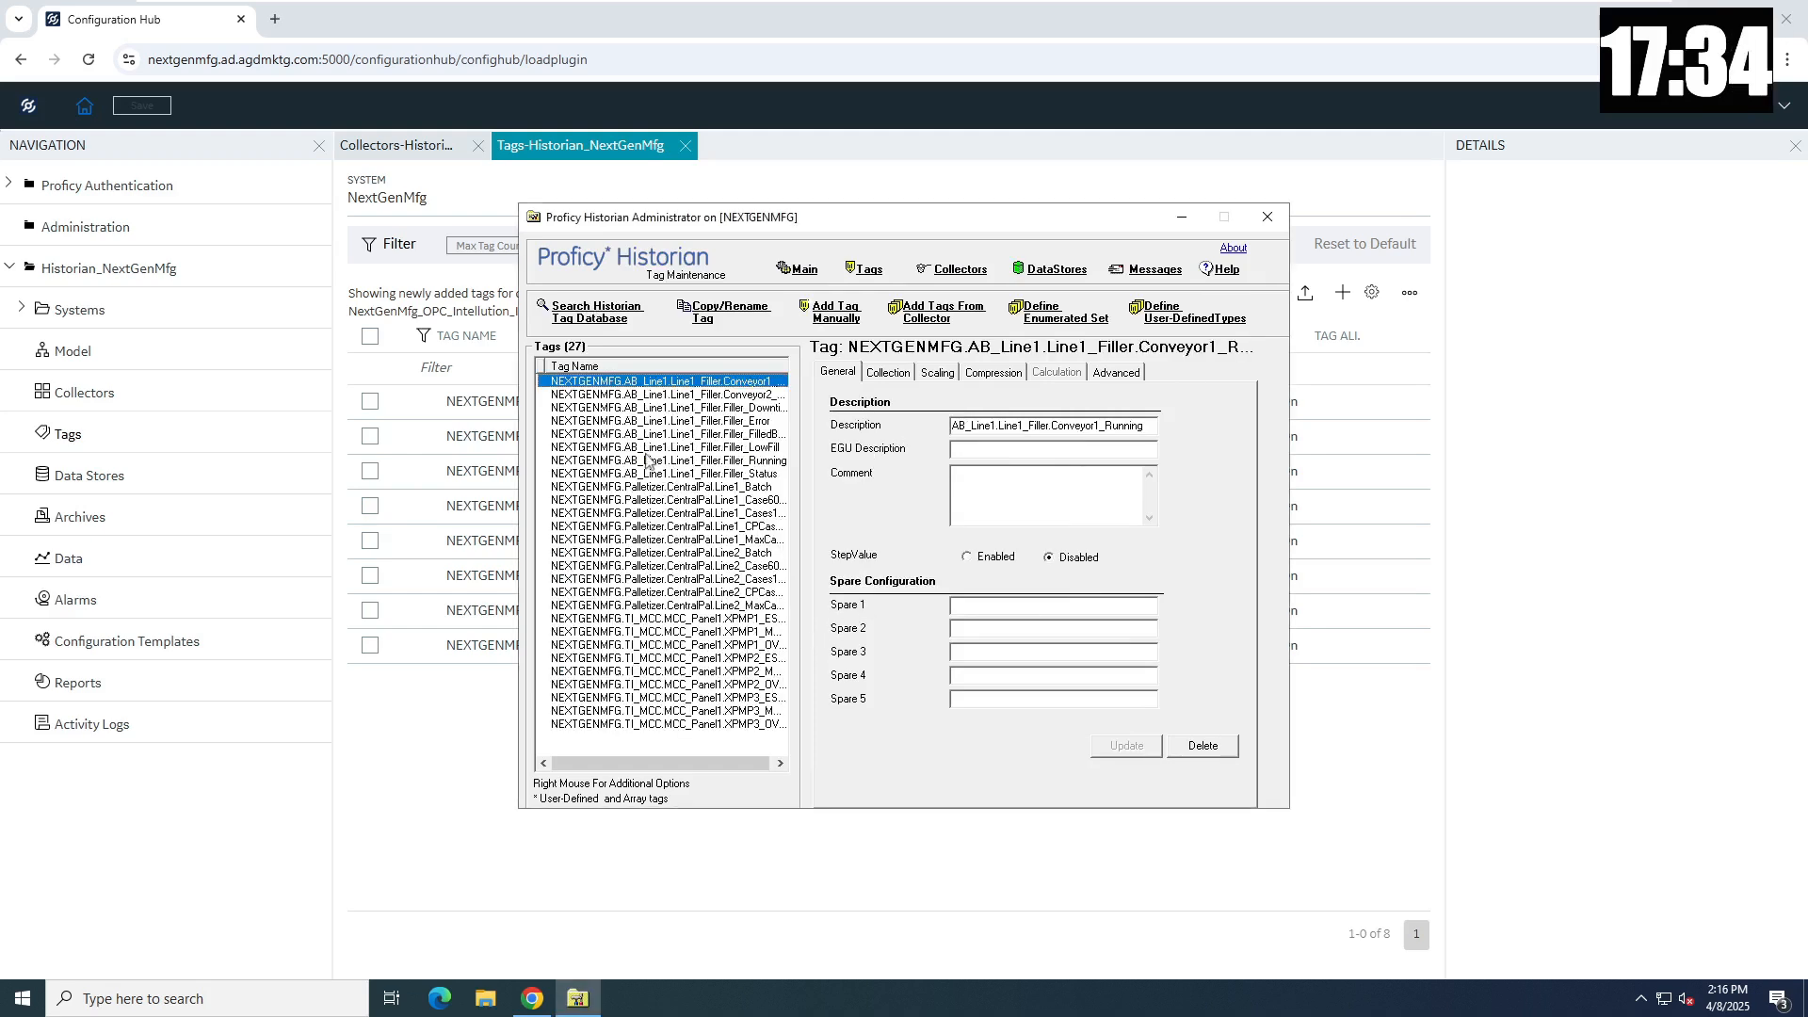
- Check the first tag's Last 10 Values, which come back empty
right_click(636, 385)
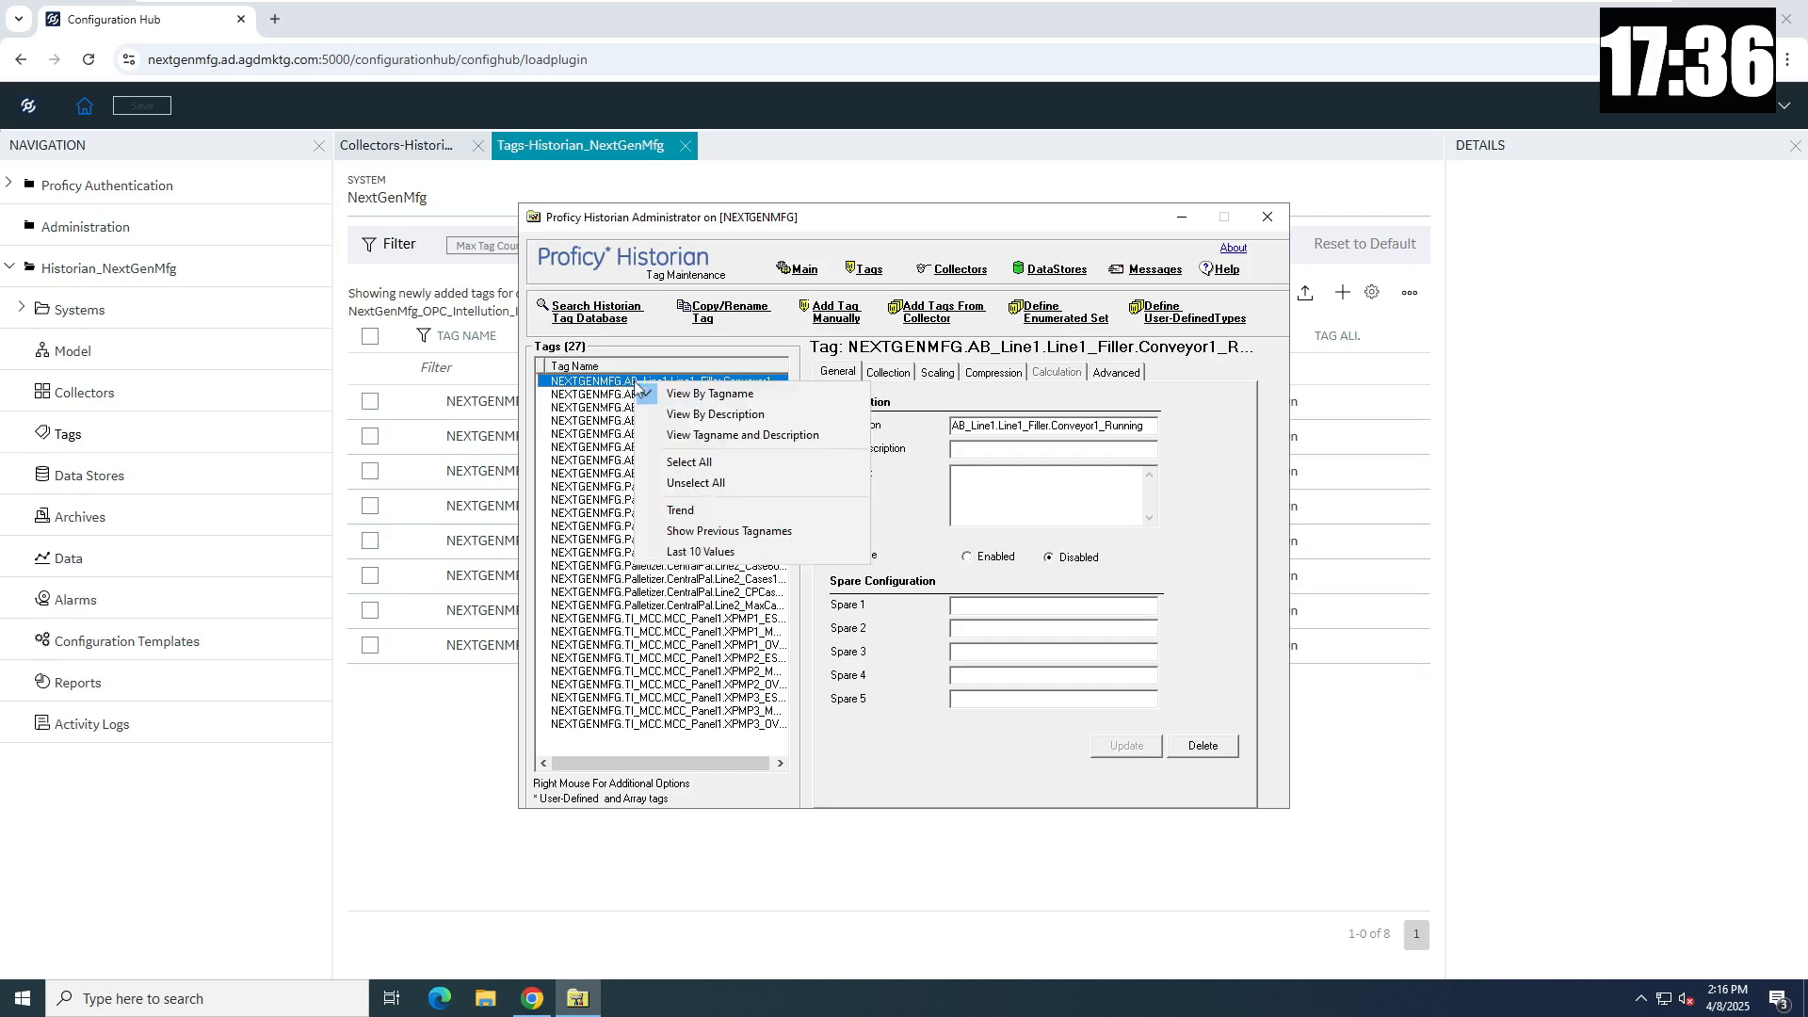
click(723, 552)
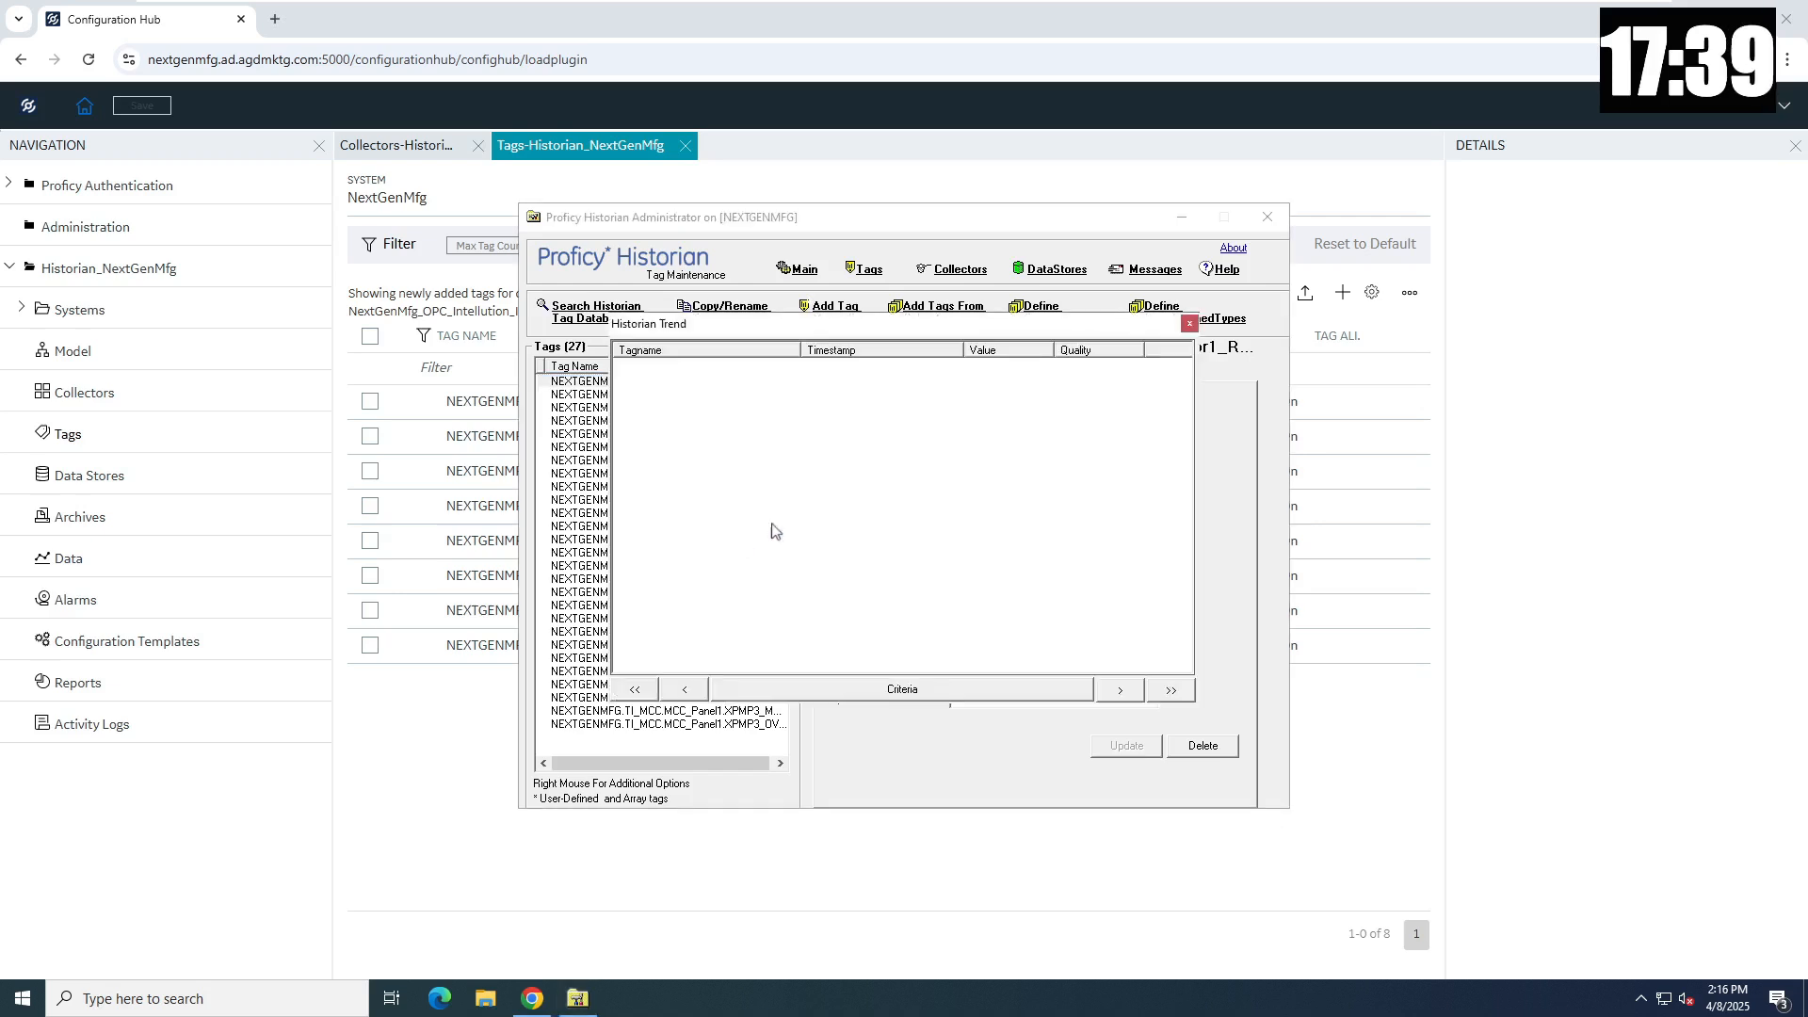
click(1190, 324)
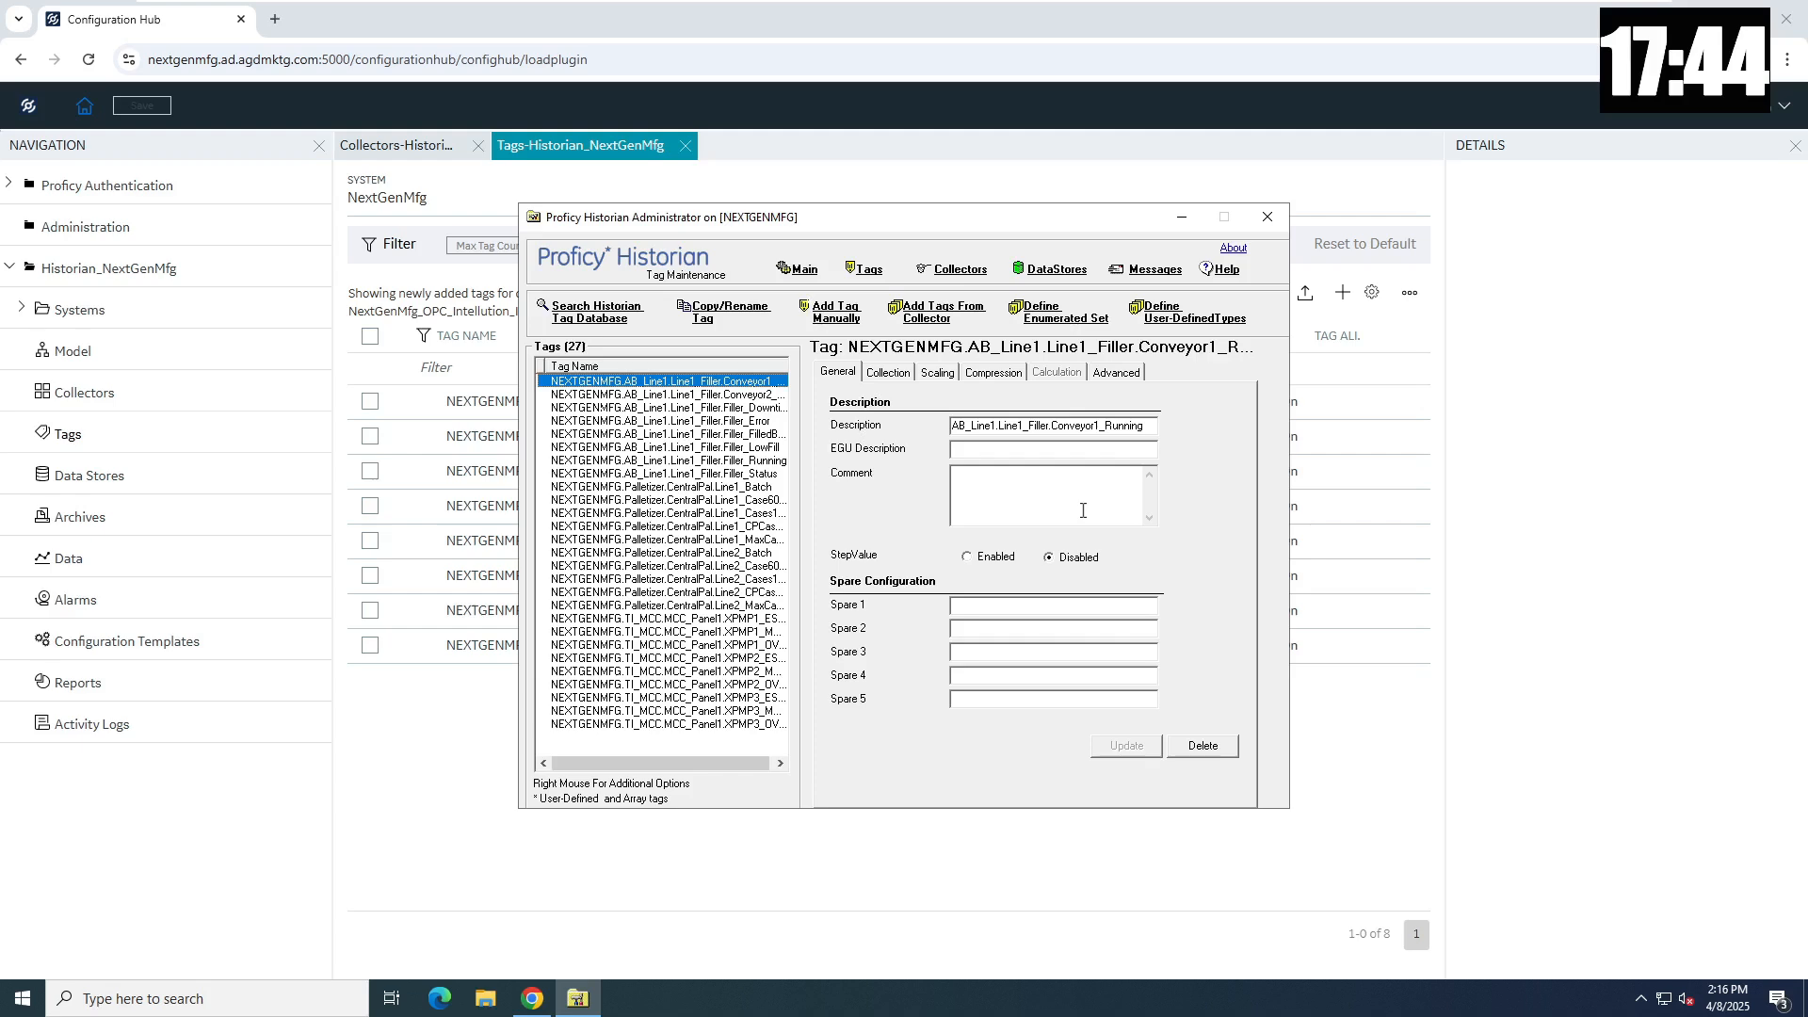
- Turn on Auto refresh of collector status on the Main statistics page
click(806, 273)
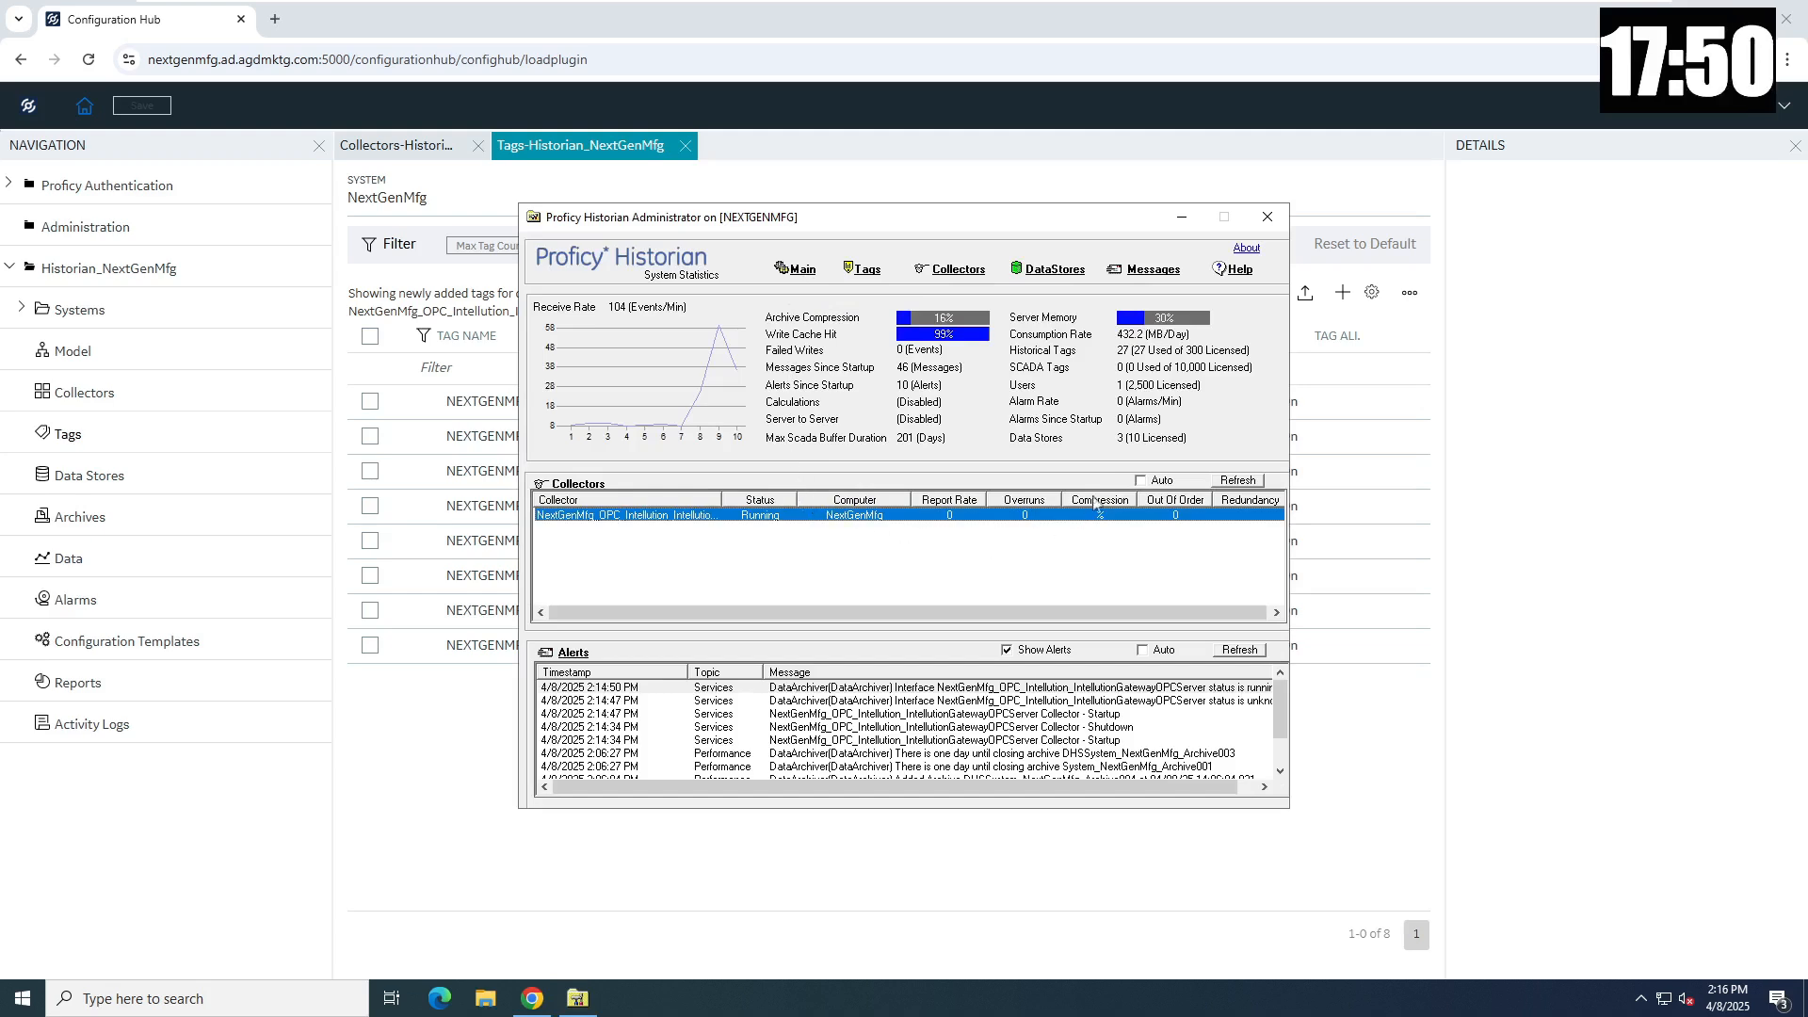
click(1140, 480)
click(1238, 480)
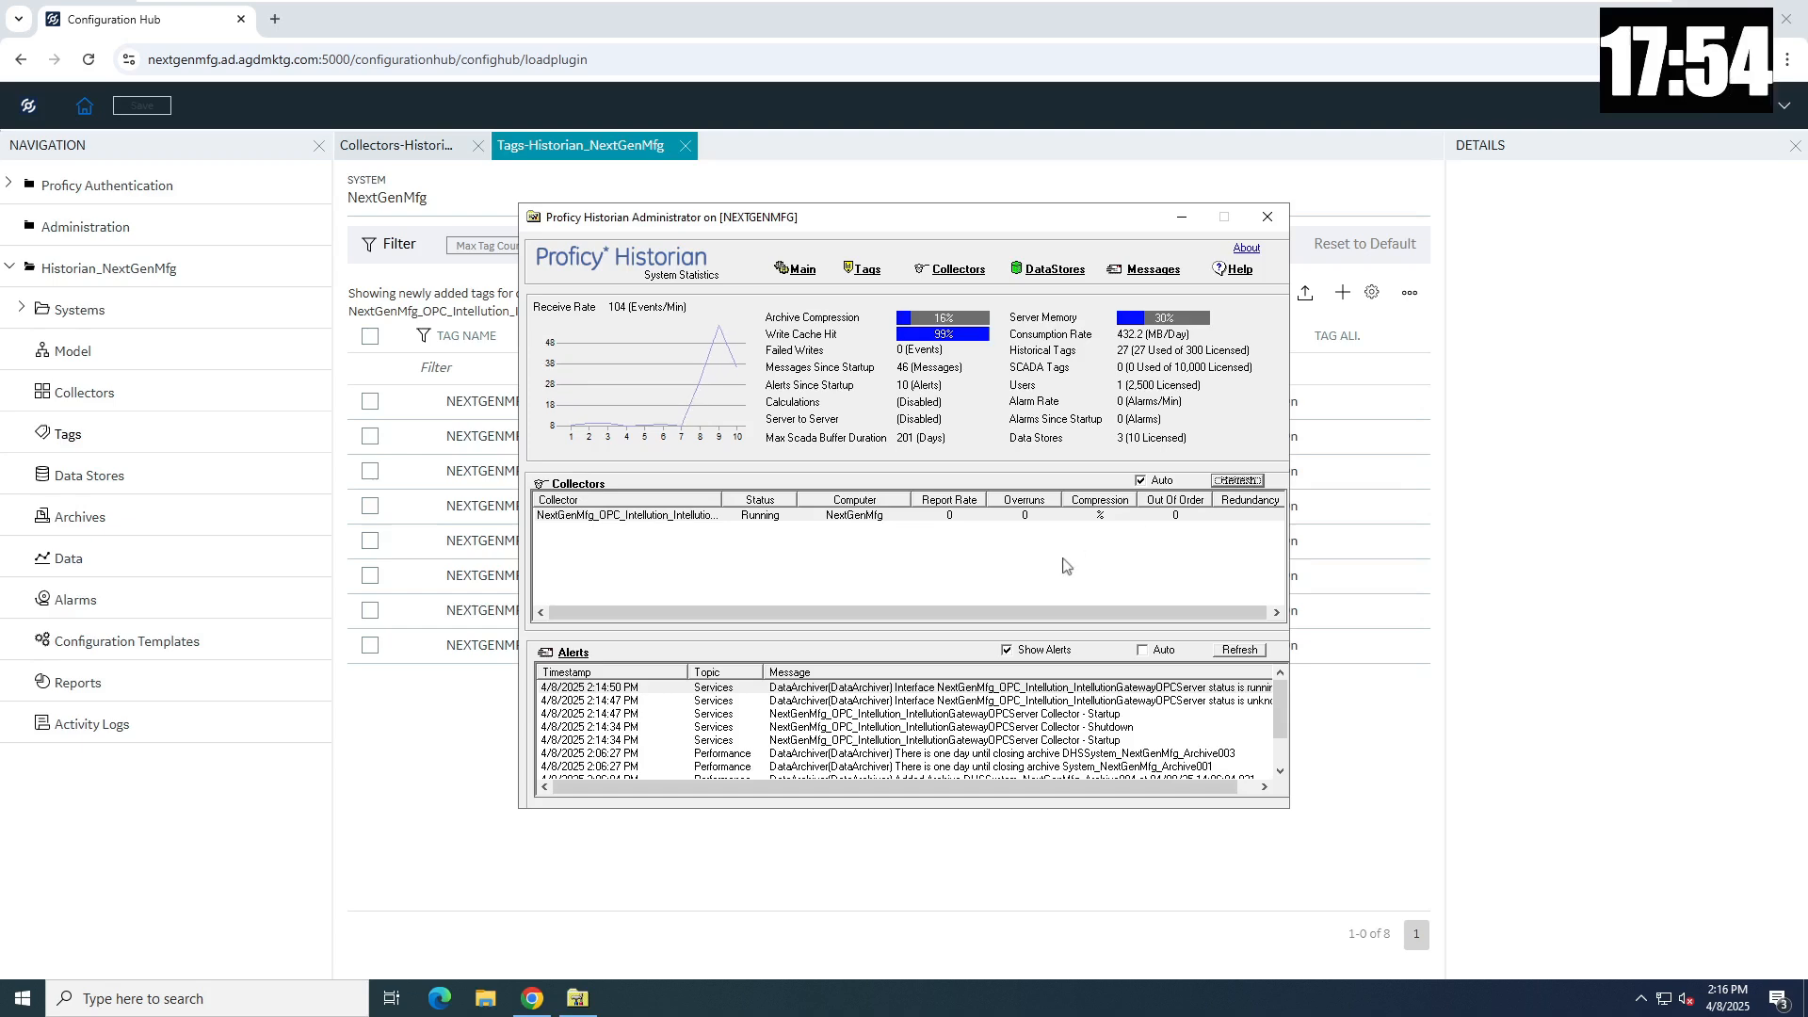
click(866, 270)
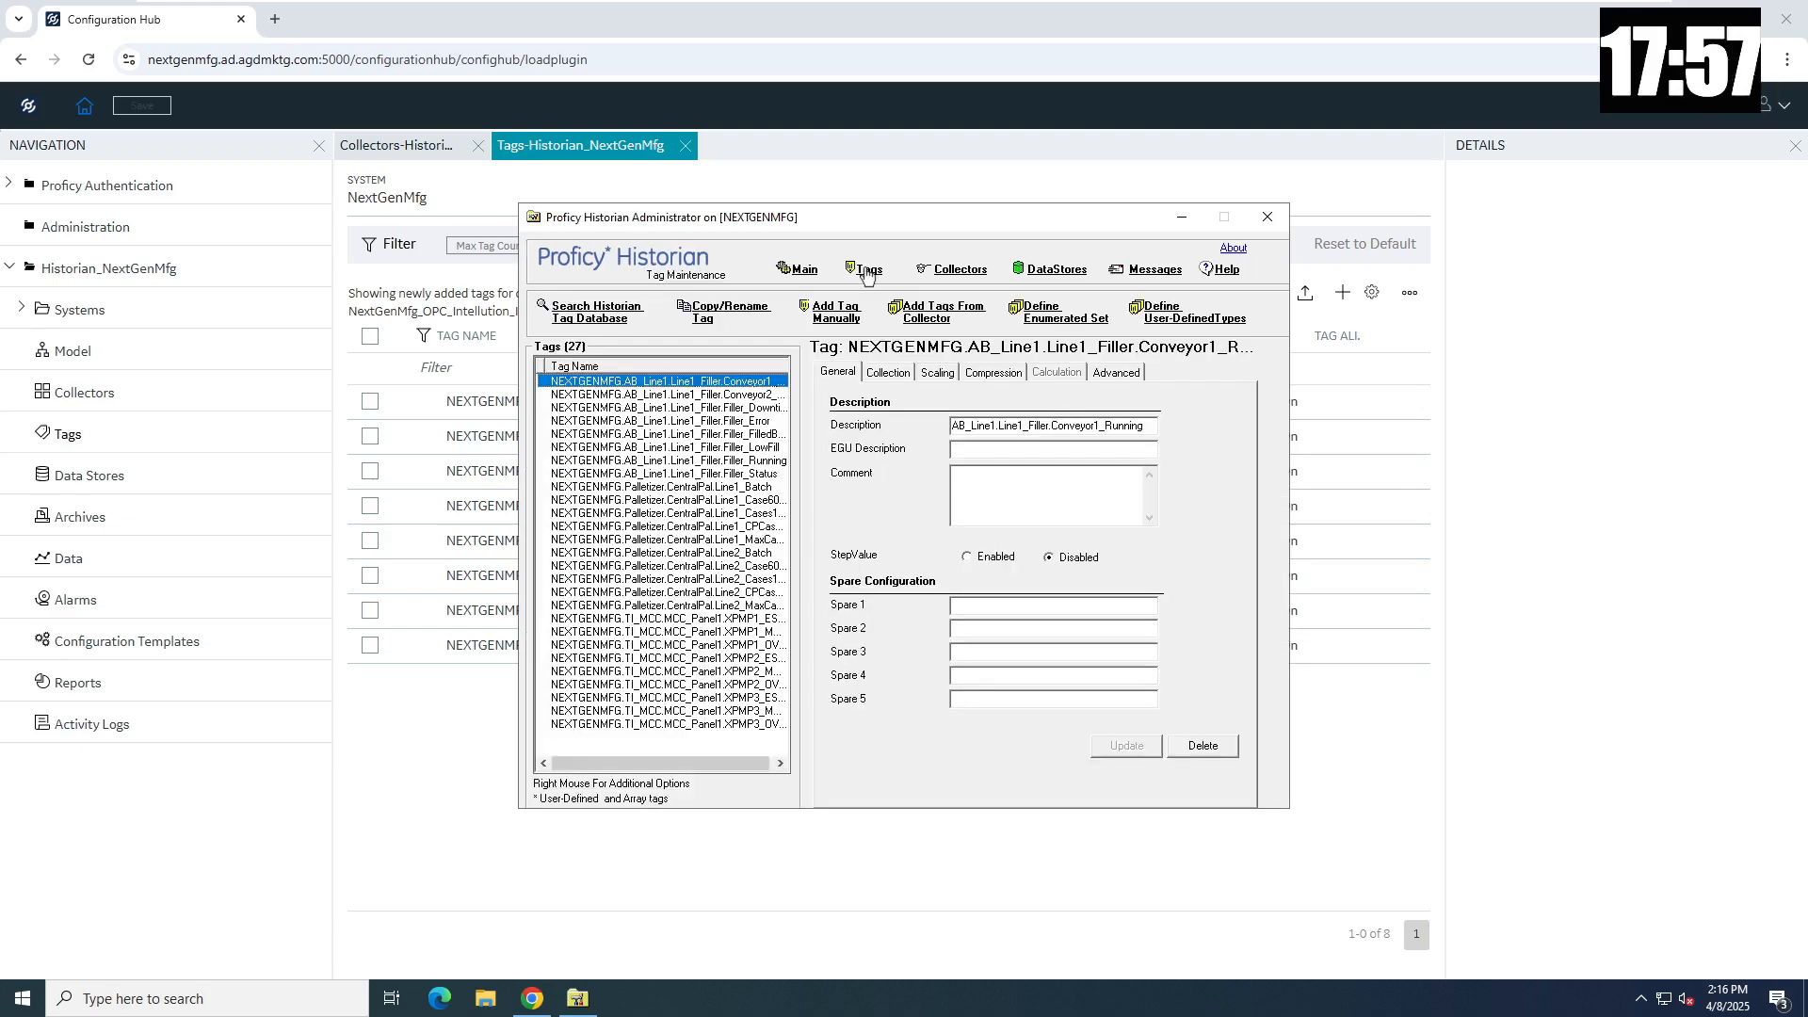
- Recheck the first tag's Last 10 Values, now showing value 0 with Good quality
right_click(691, 387)
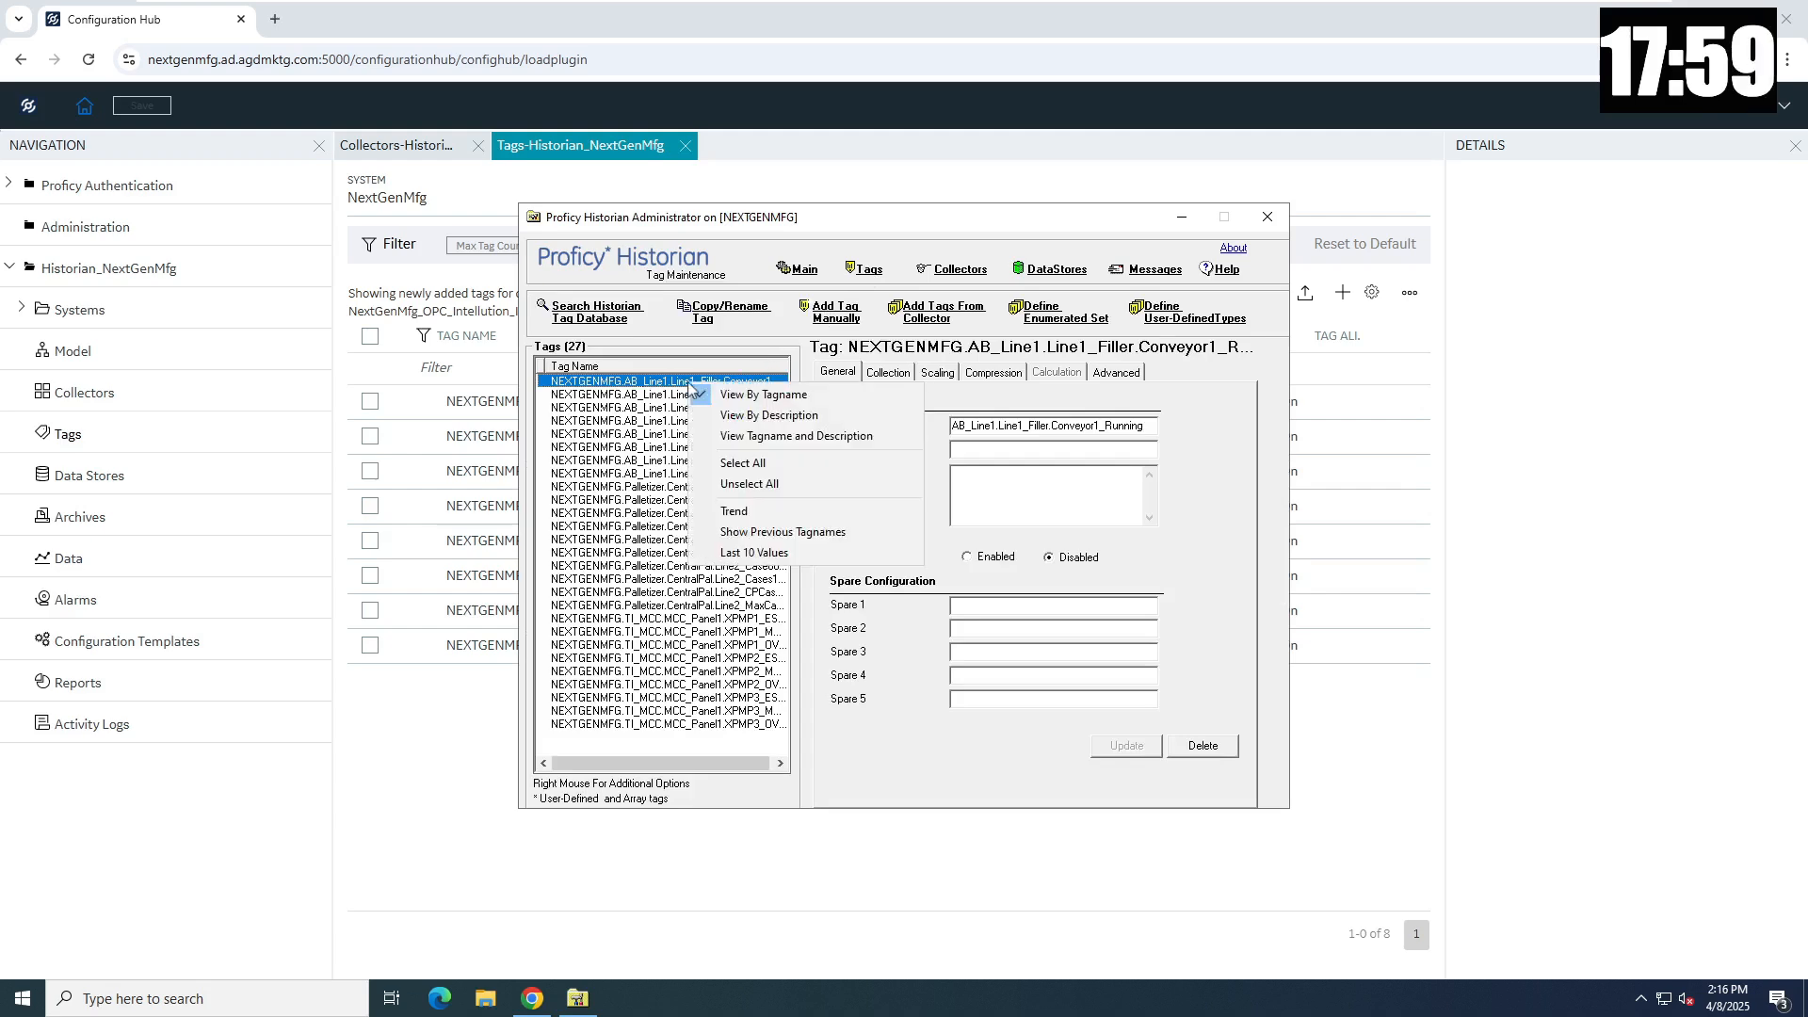
click(769, 555)
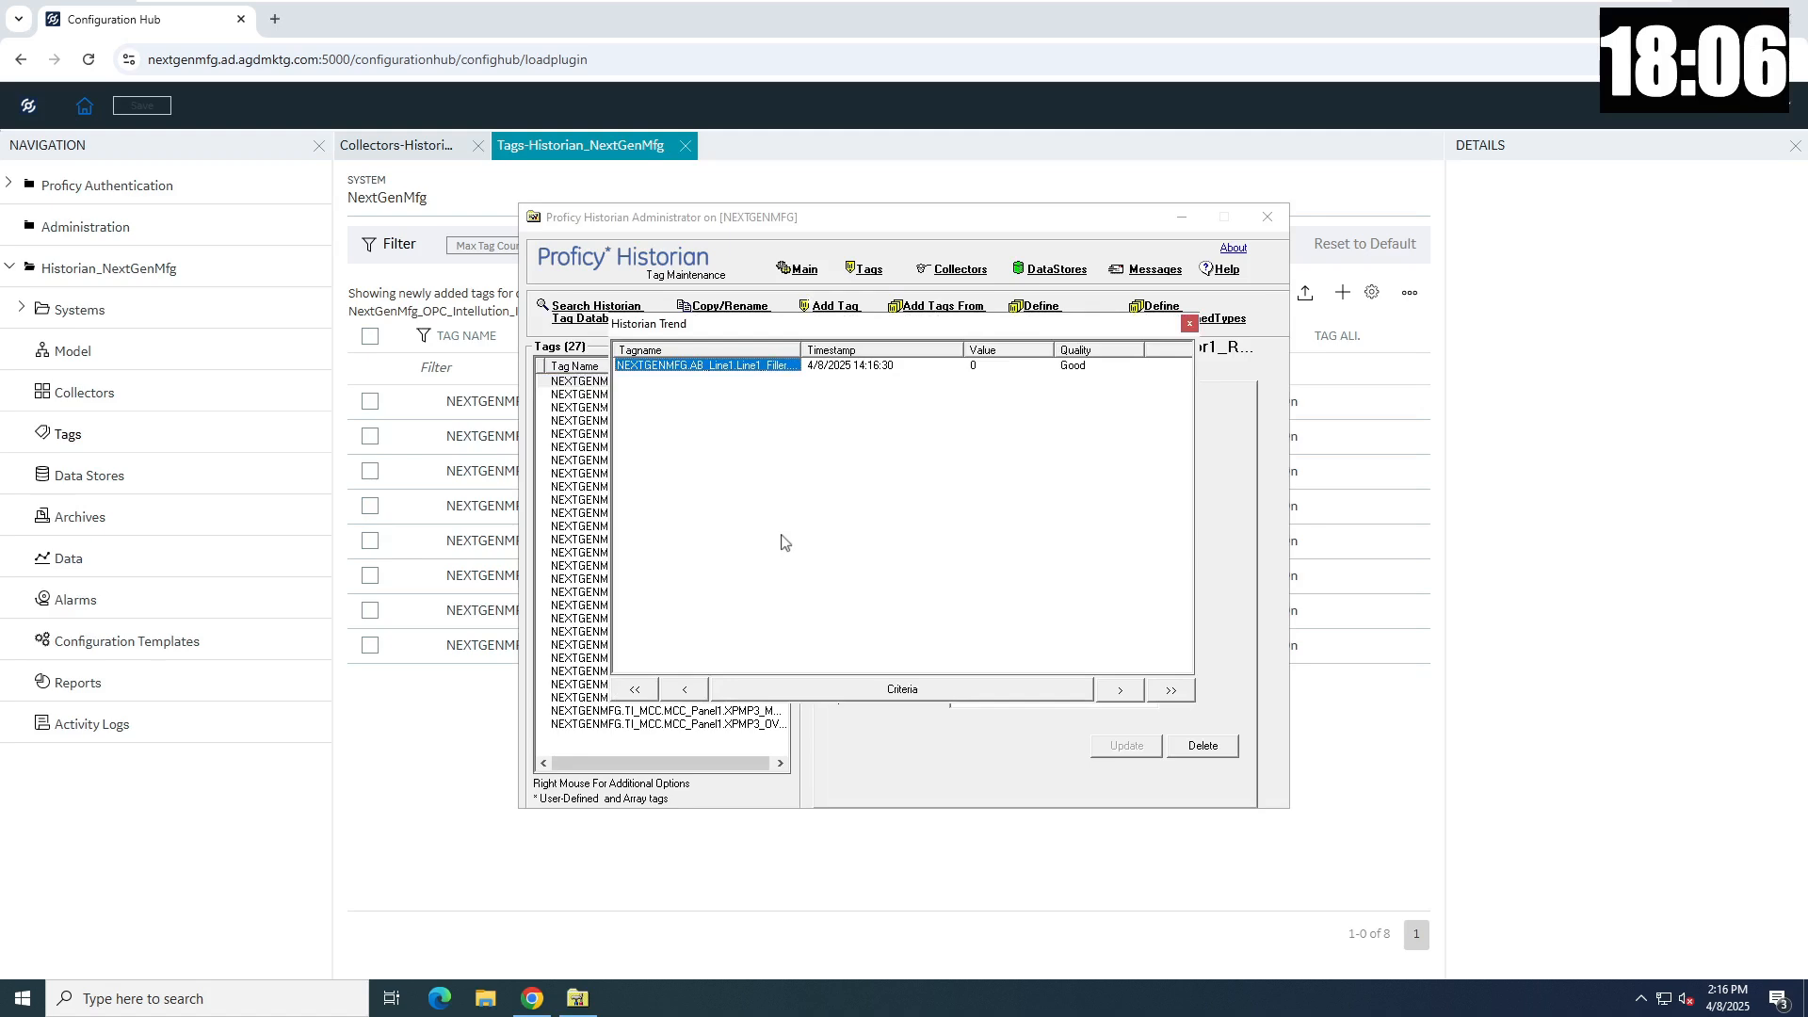
click(1189, 325)
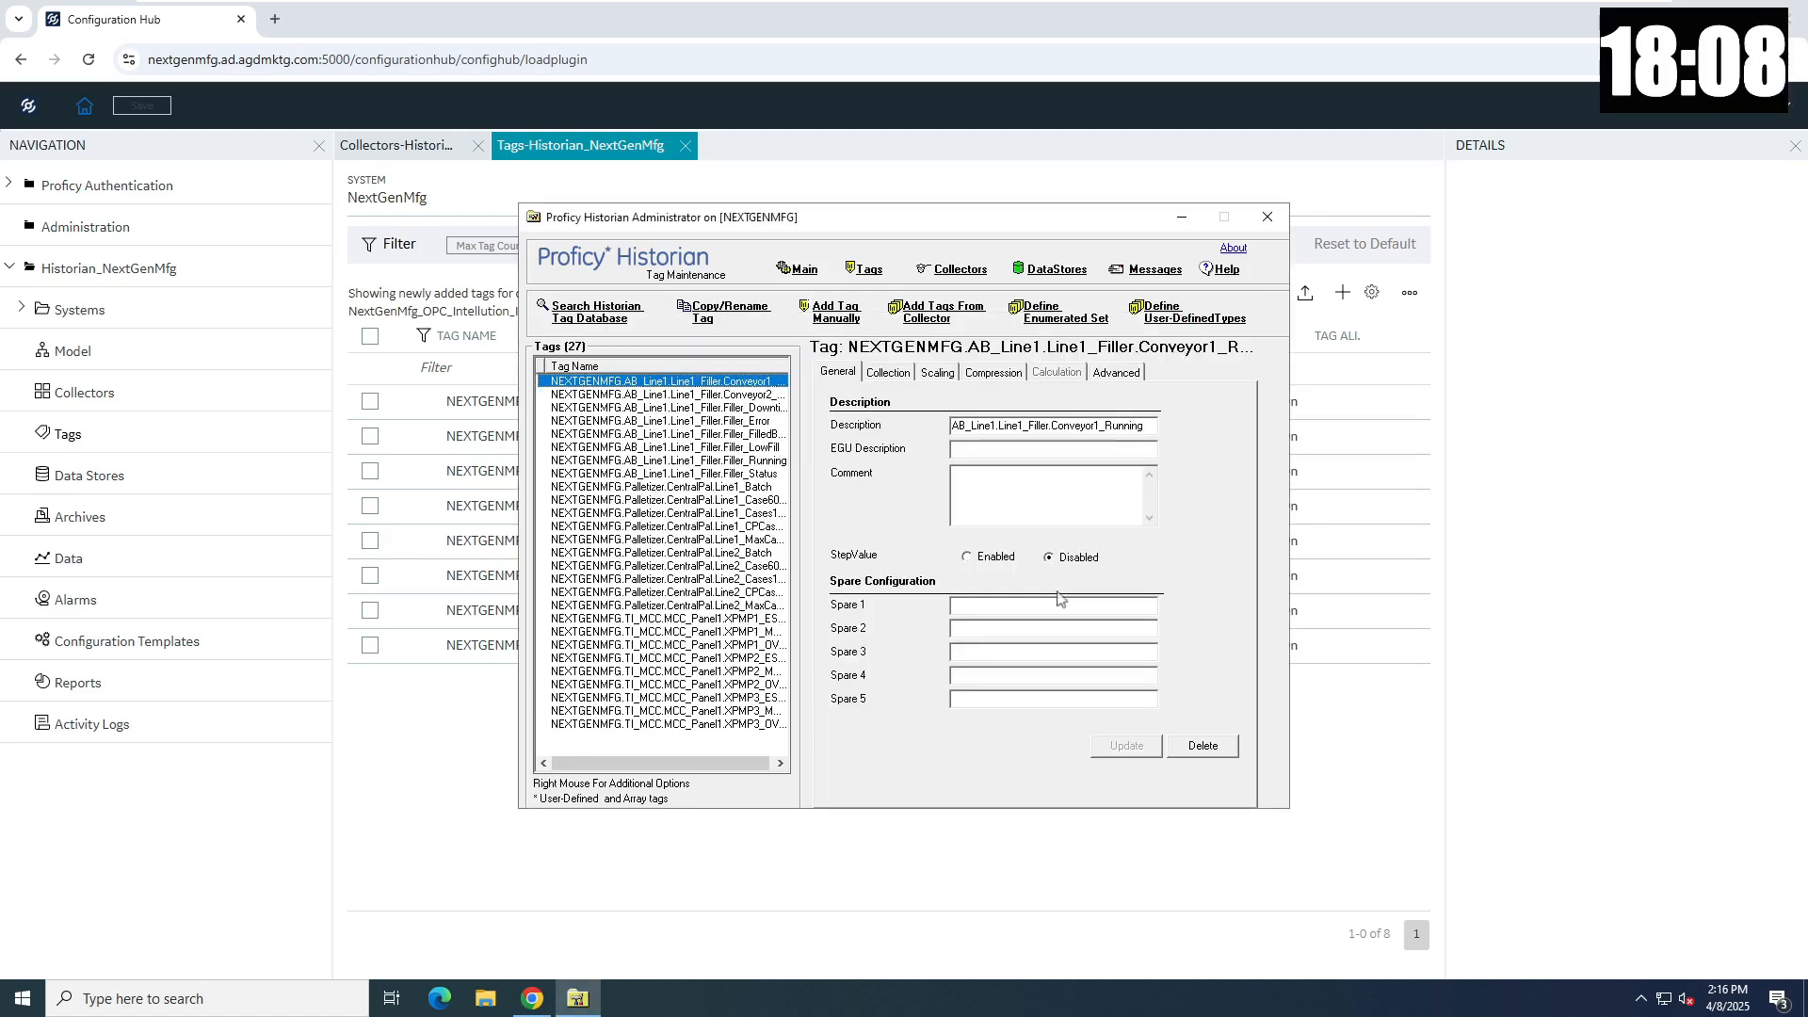
- In Configuration Hub, view Conveyor1_Running's last 10 values from its actions menu
click(470, 693)
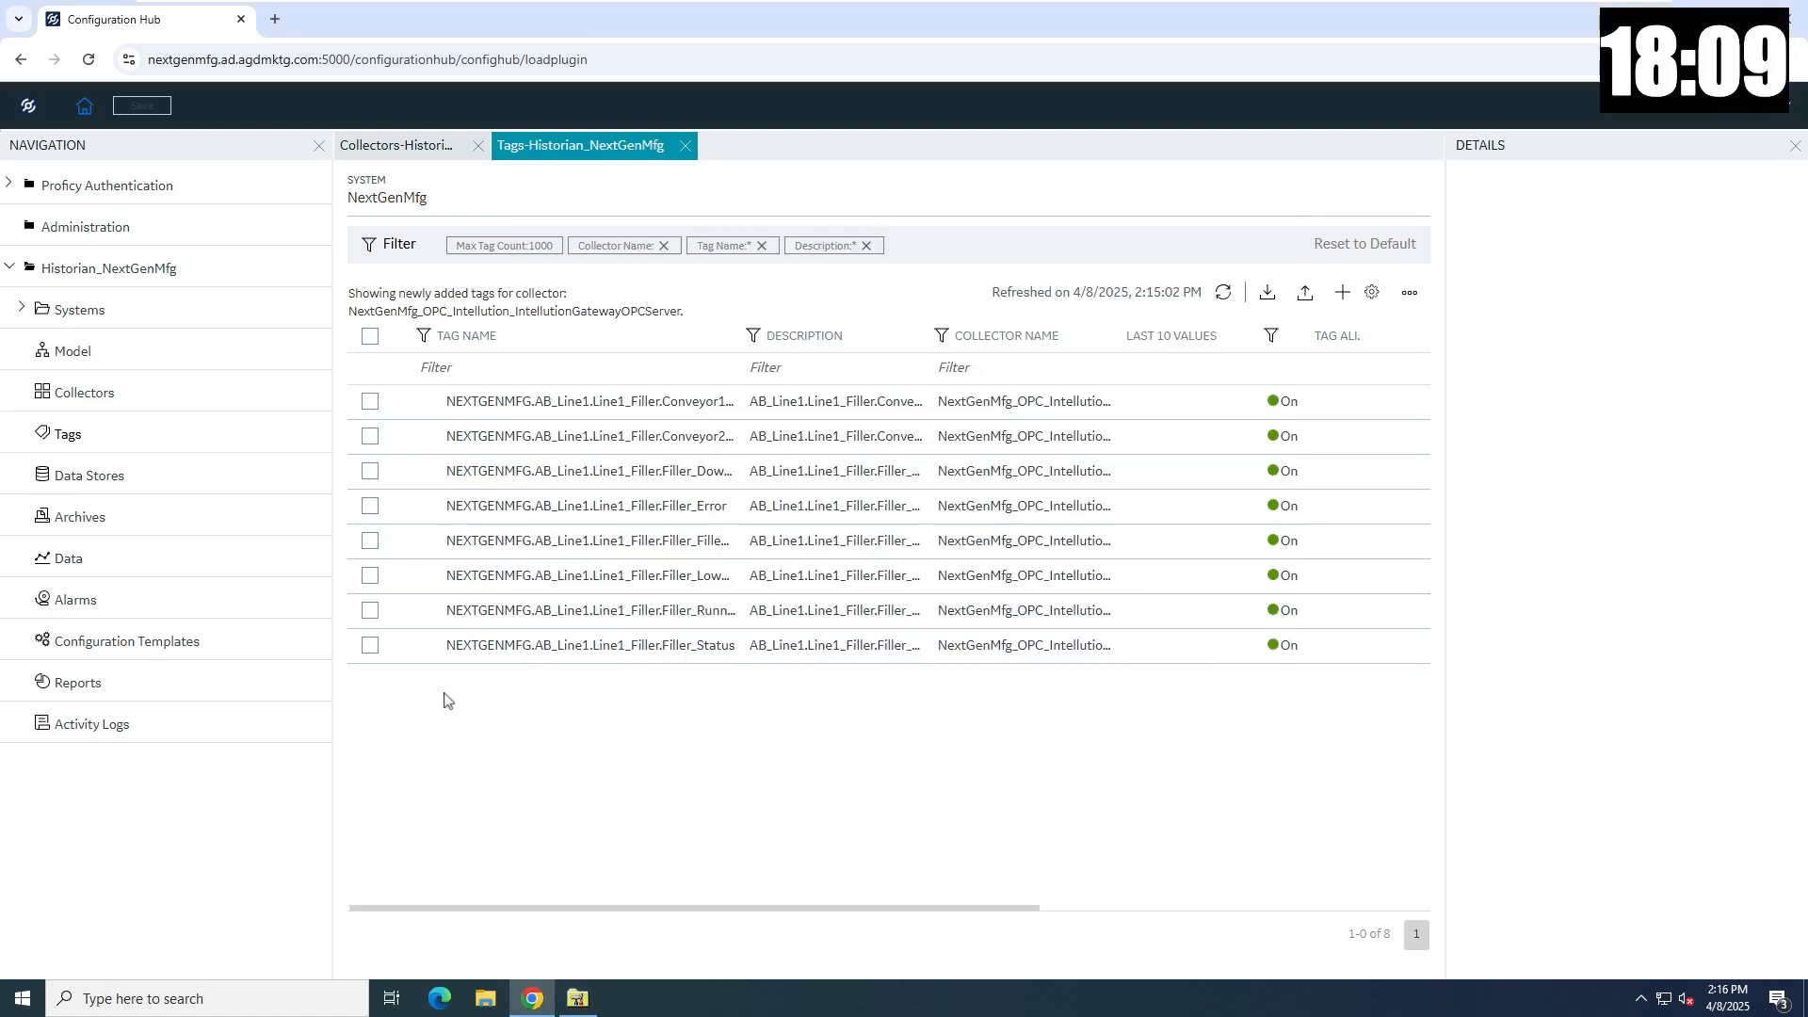
click(1178, 415)
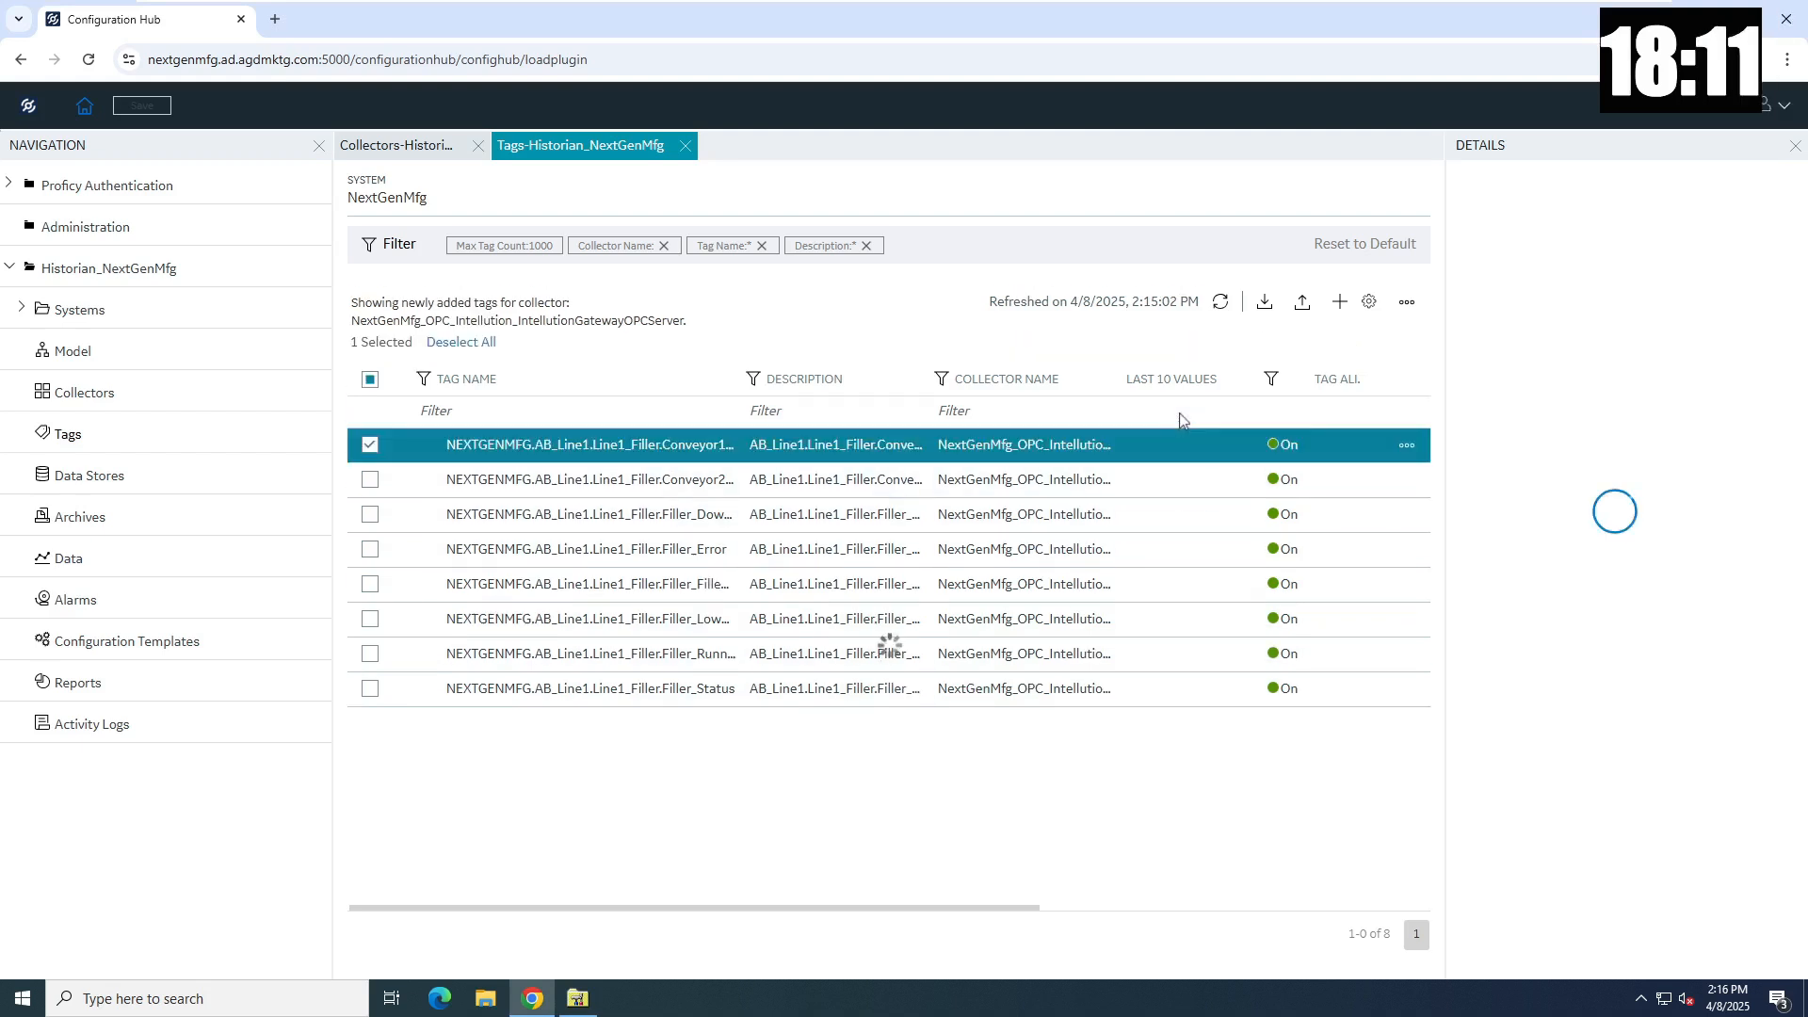
click(1404, 446)
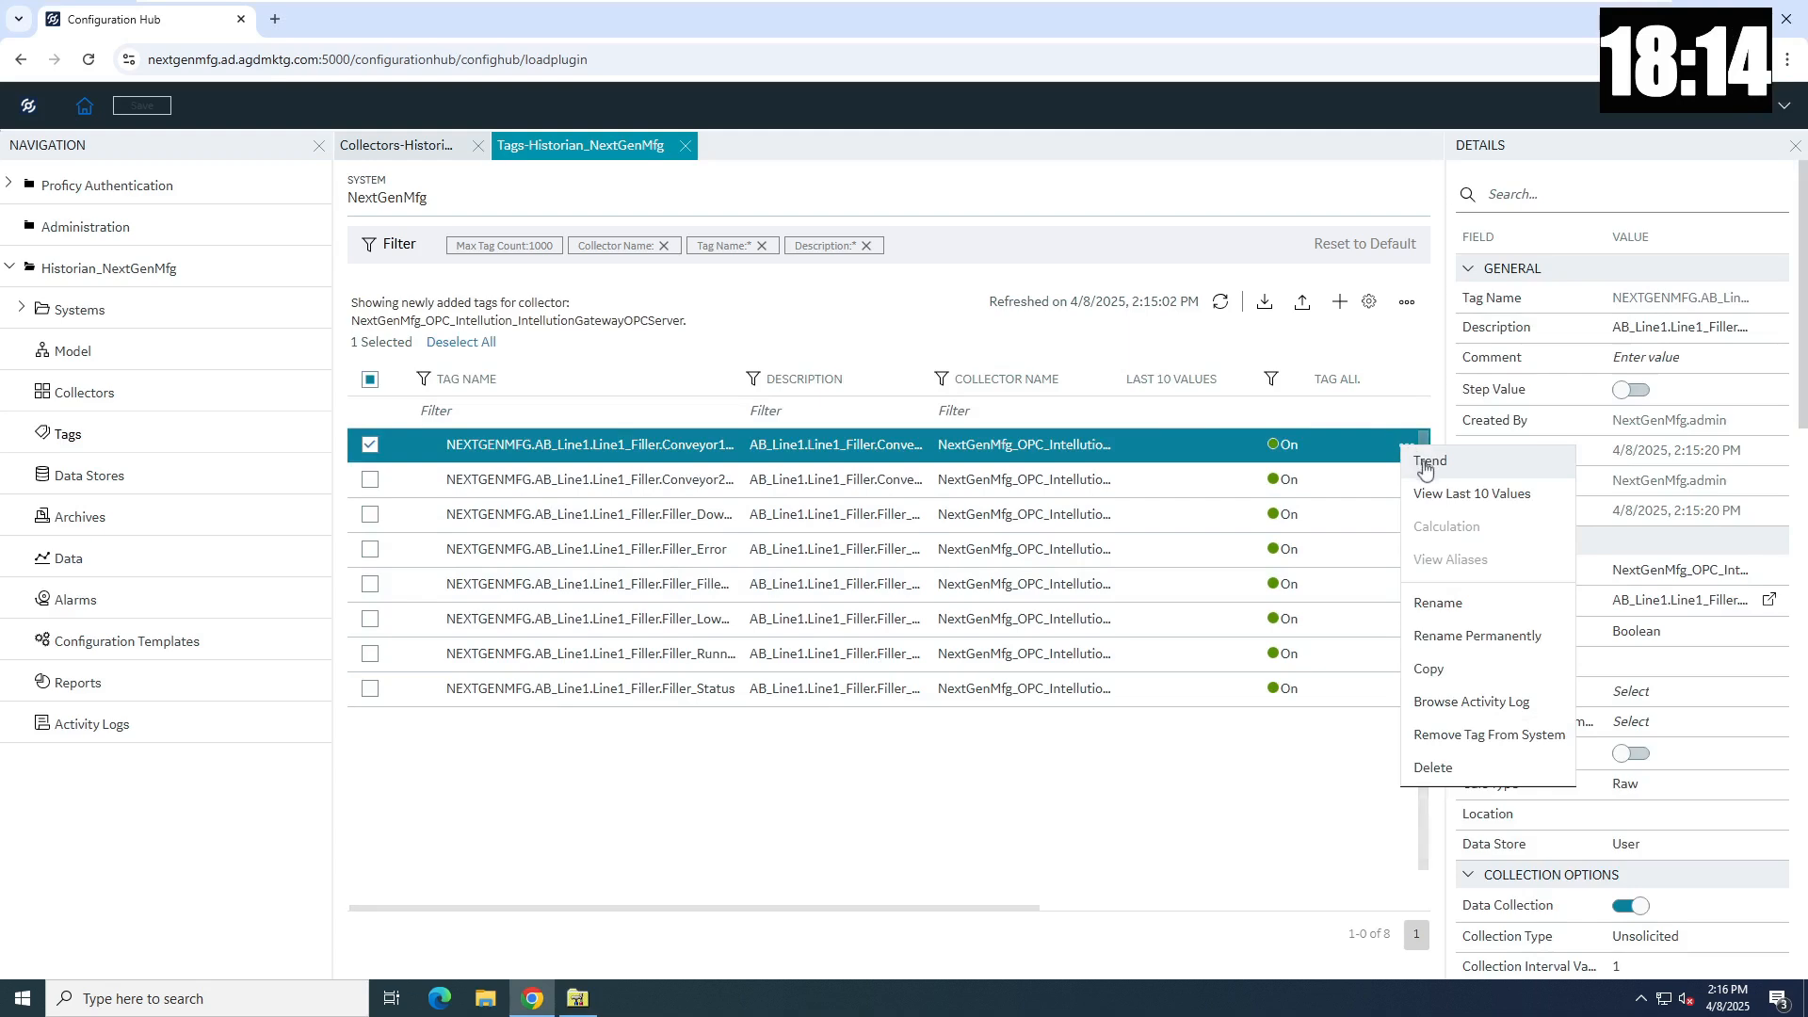
click(1435, 496)
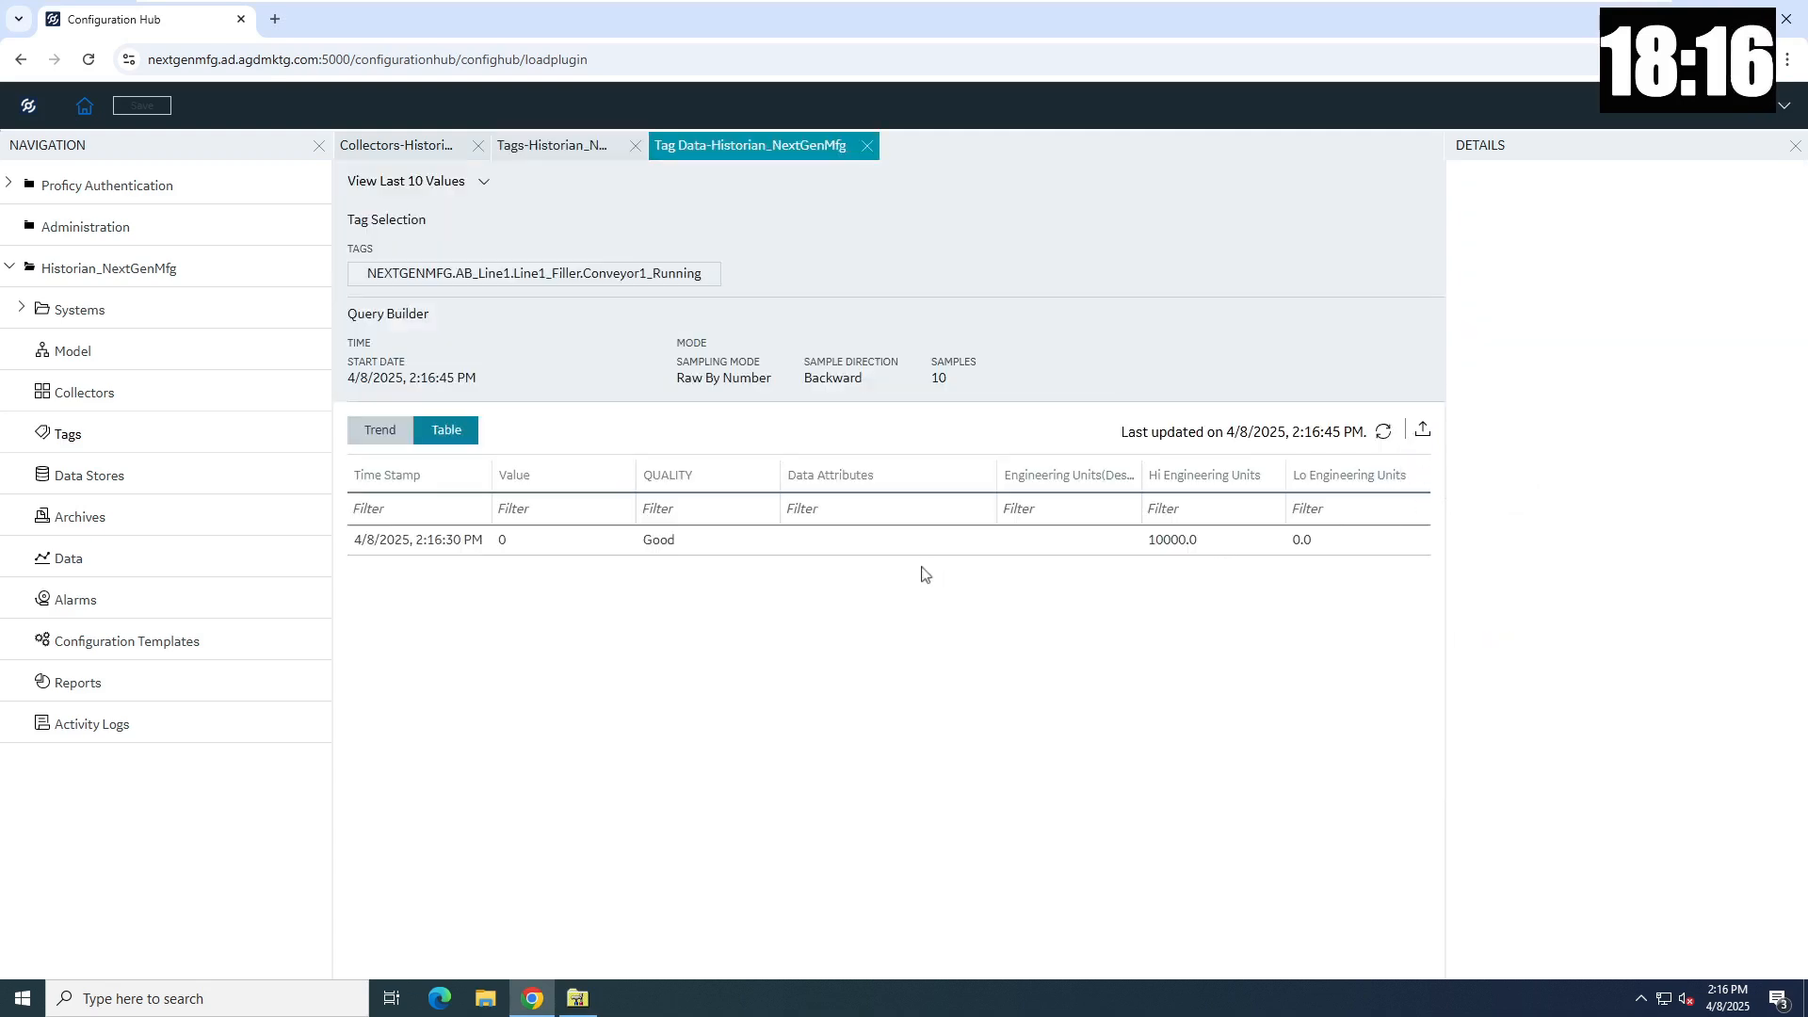